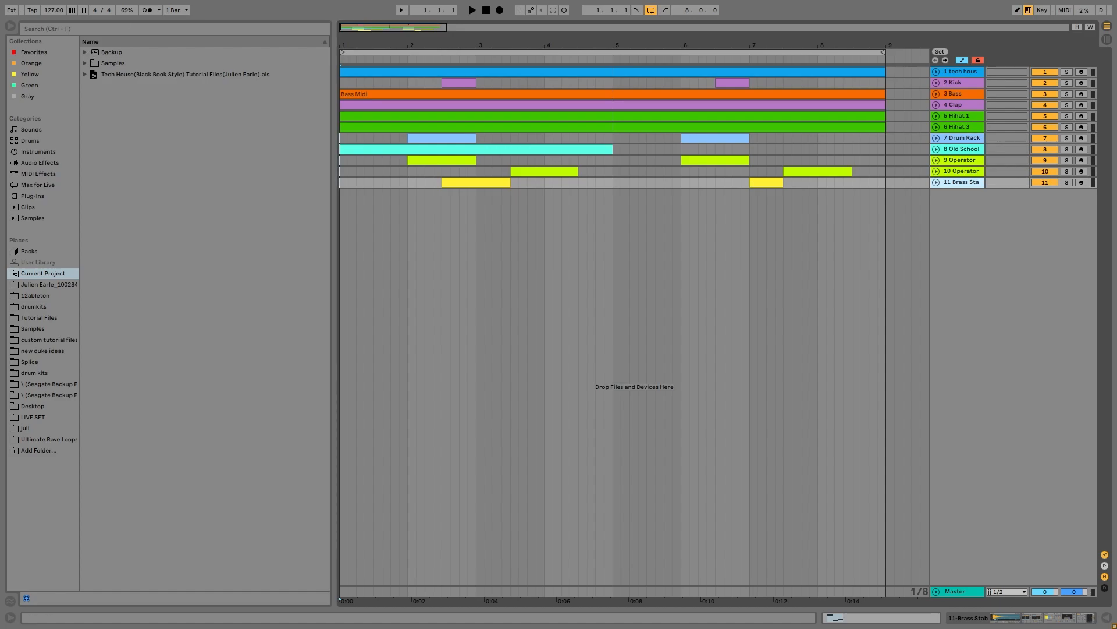
- Unfold the Bass, Kick and tech house kick tracks in the arrangement
{"action": "left_click", "coordinate": [936, 93]}
{"action": "left_click", "coordinate": [936, 81]}
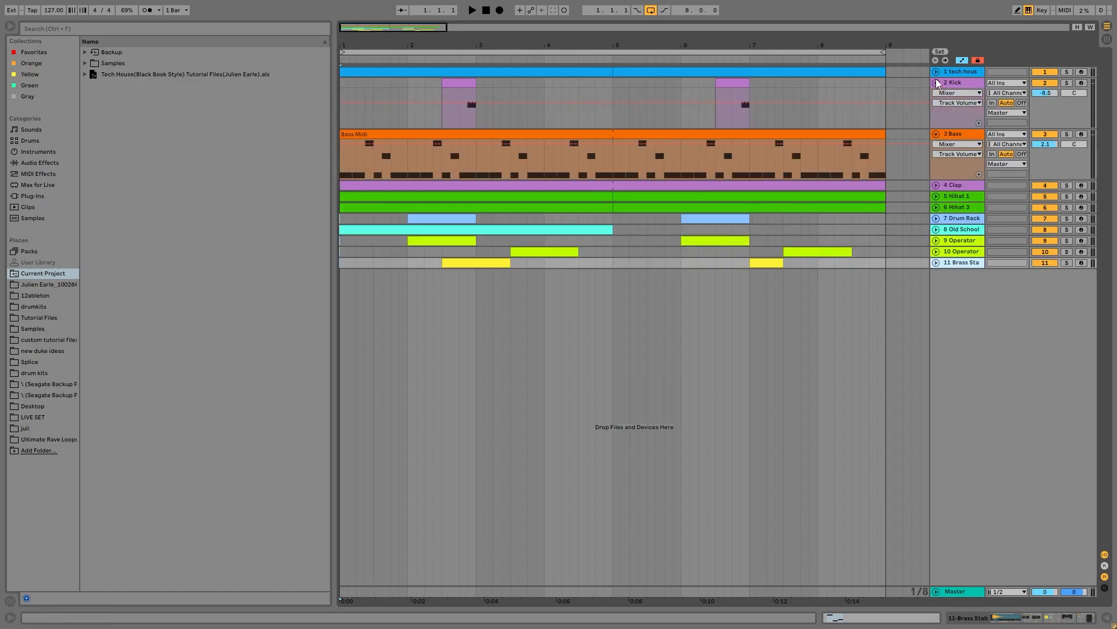
{"action": "left_click", "coordinate": [936, 71]}
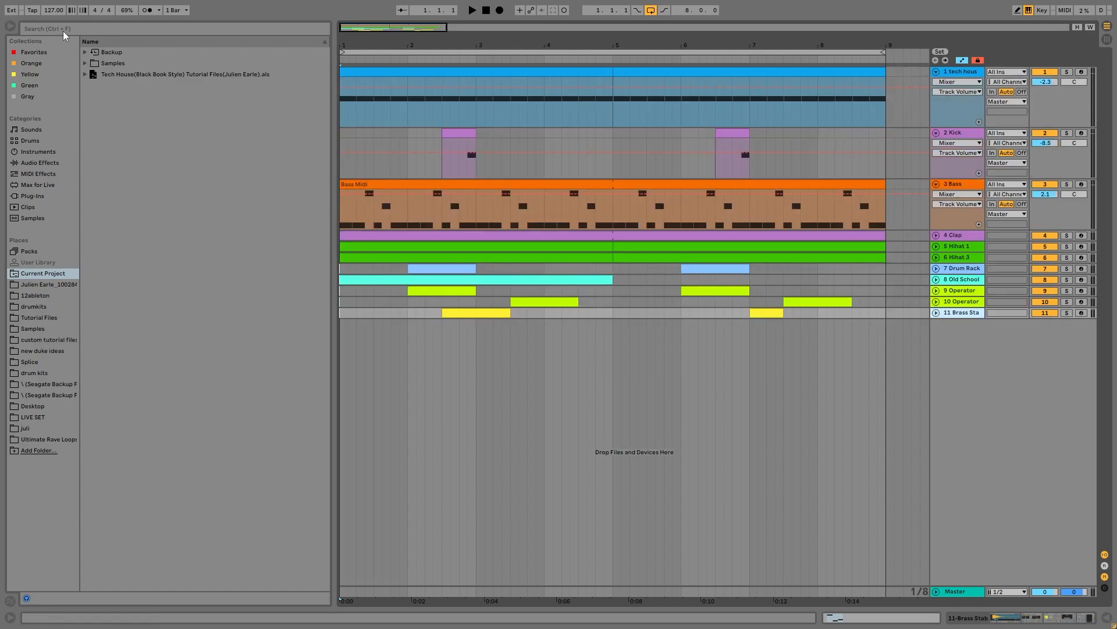
- Solo the tech house kick, Kick and Bass tracks together and play them from the start
{"action": "left_click", "coordinate": [960, 185]}
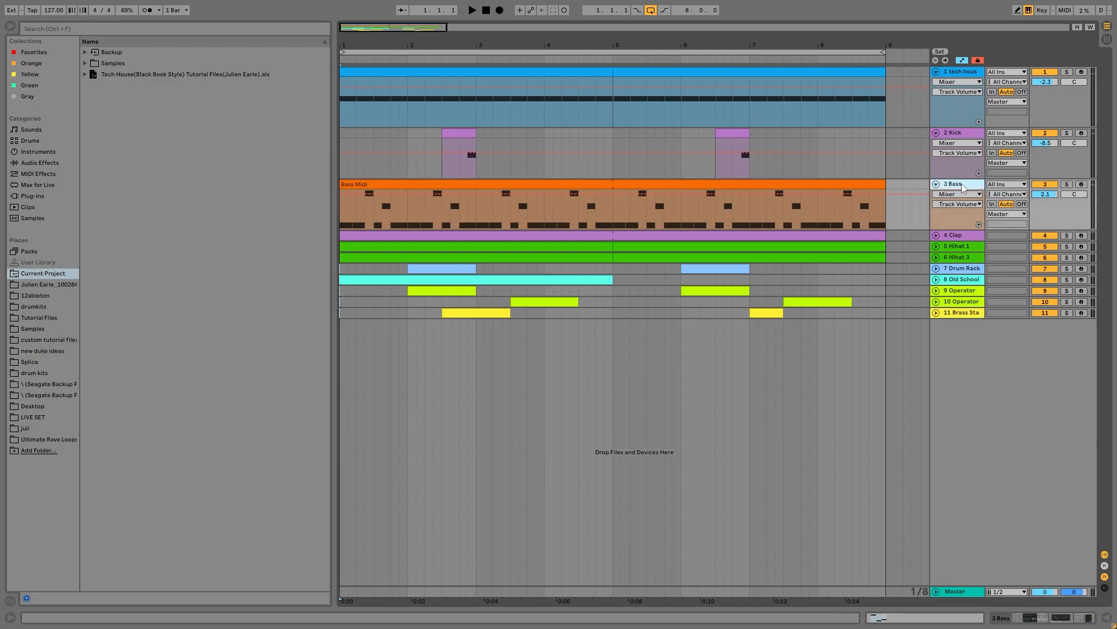
{"action": "left_click", "coordinate": [957, 75], "text": "shift"}
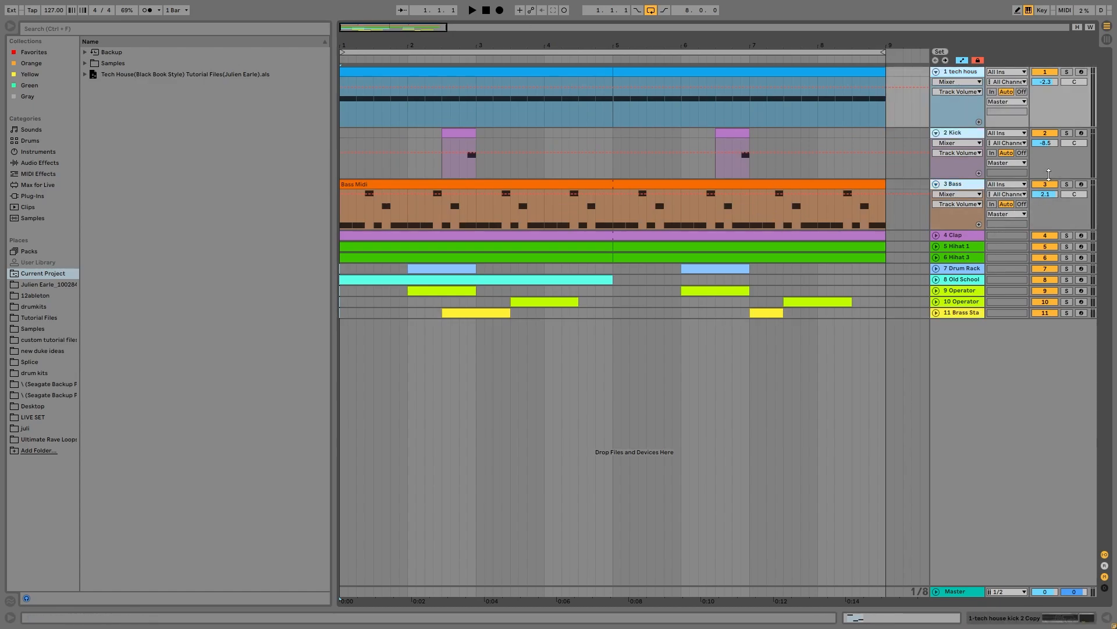
{"action": "left_click", "coordinate": [1069, 184]}
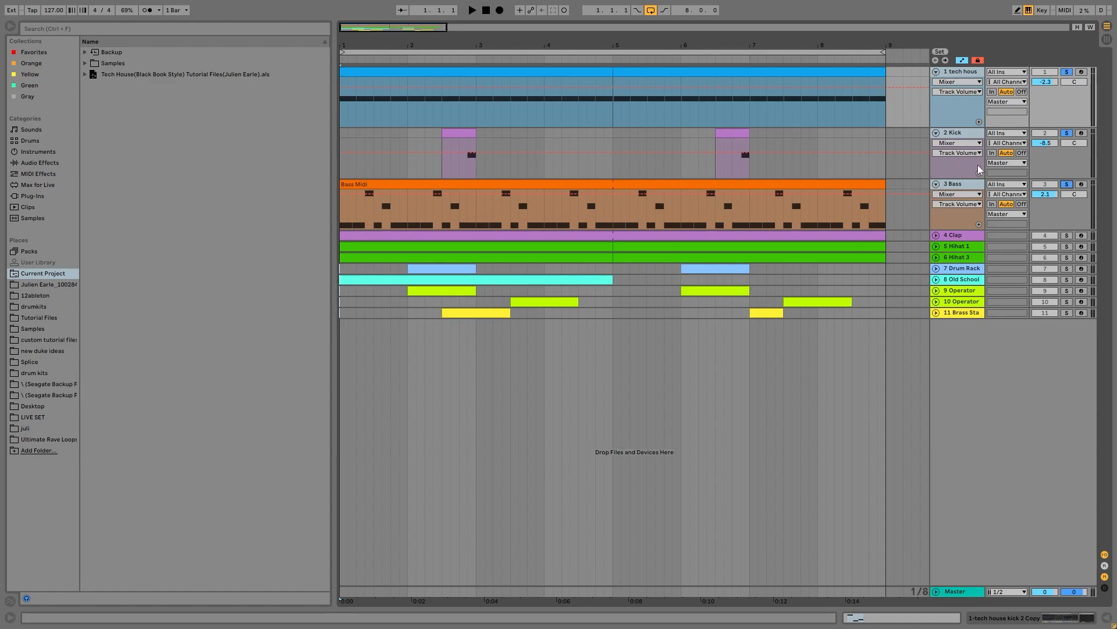
{"action": "key", "text": "space"}
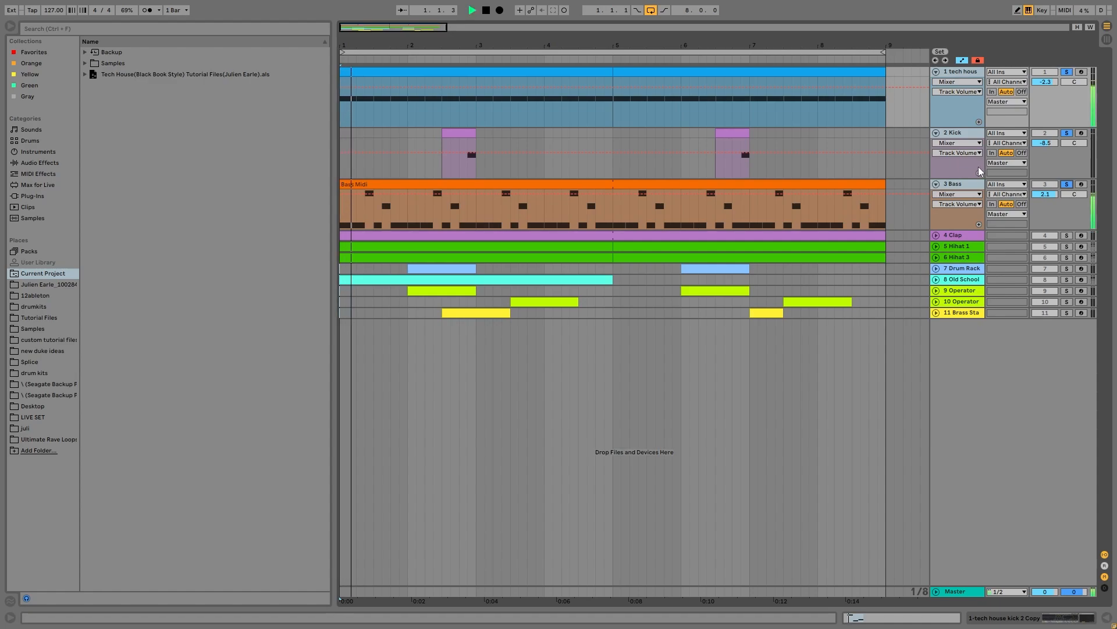
- Play the tech house kick track soloed on its own and delete the Tuner from its device chain
{"action": "double_click", "coordinate": [958, 69]}
{"action": "key", "text": "space"}
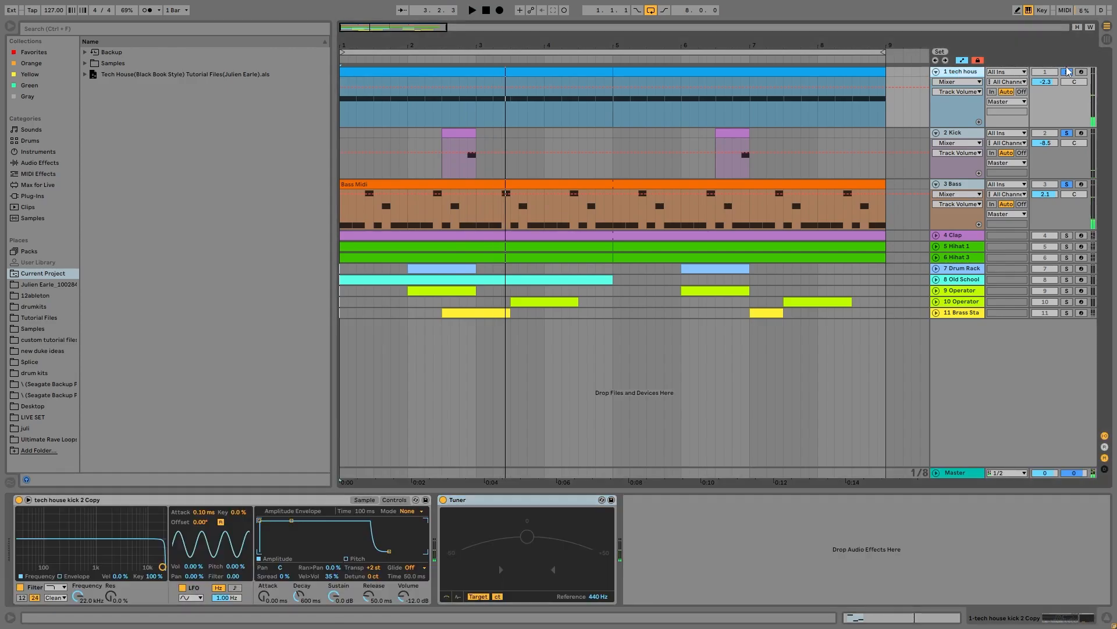
{"action": "key", "text": "space"}
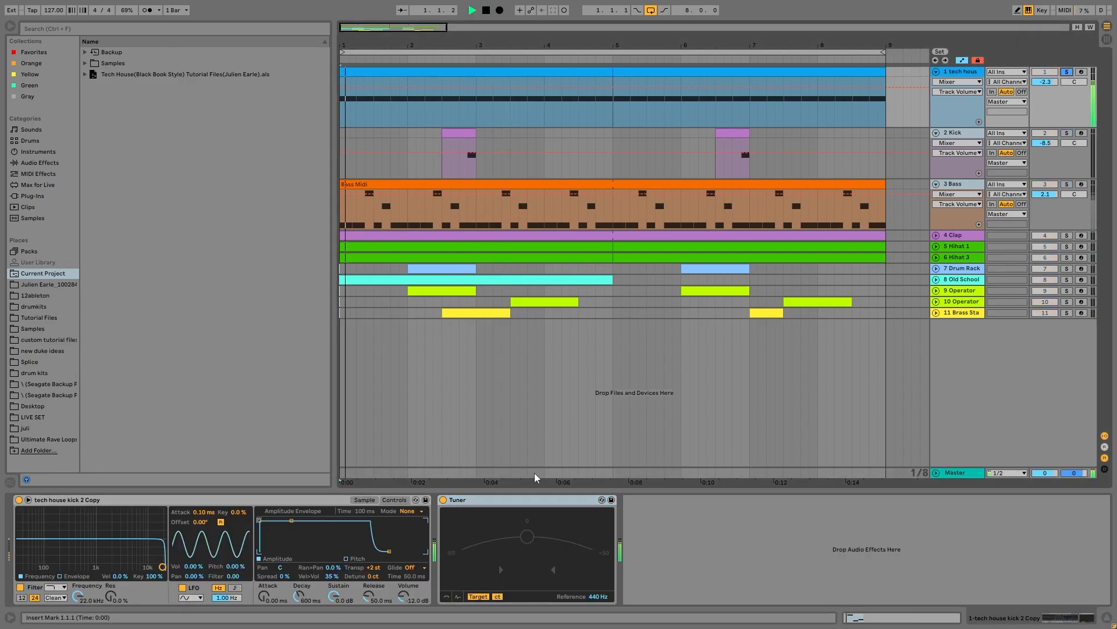
{"action": "key", "text": "Delete"}
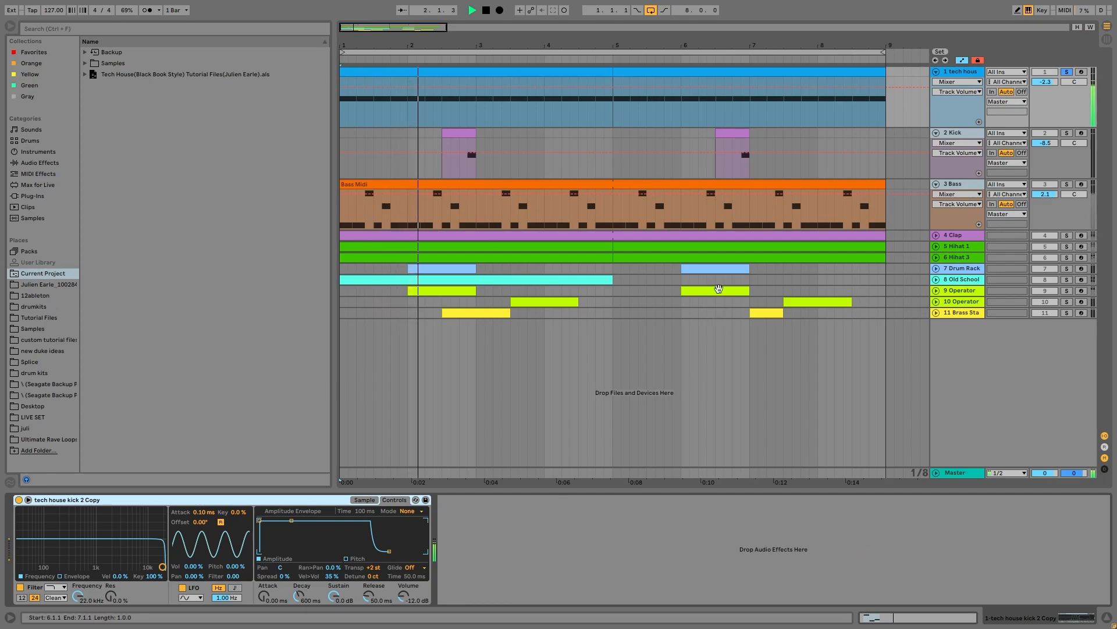
- Solo only the Bass track, play it, and open the Bass Midi clip in the note editor
{"action": "left_click", "coordinate": [1070, 182]}
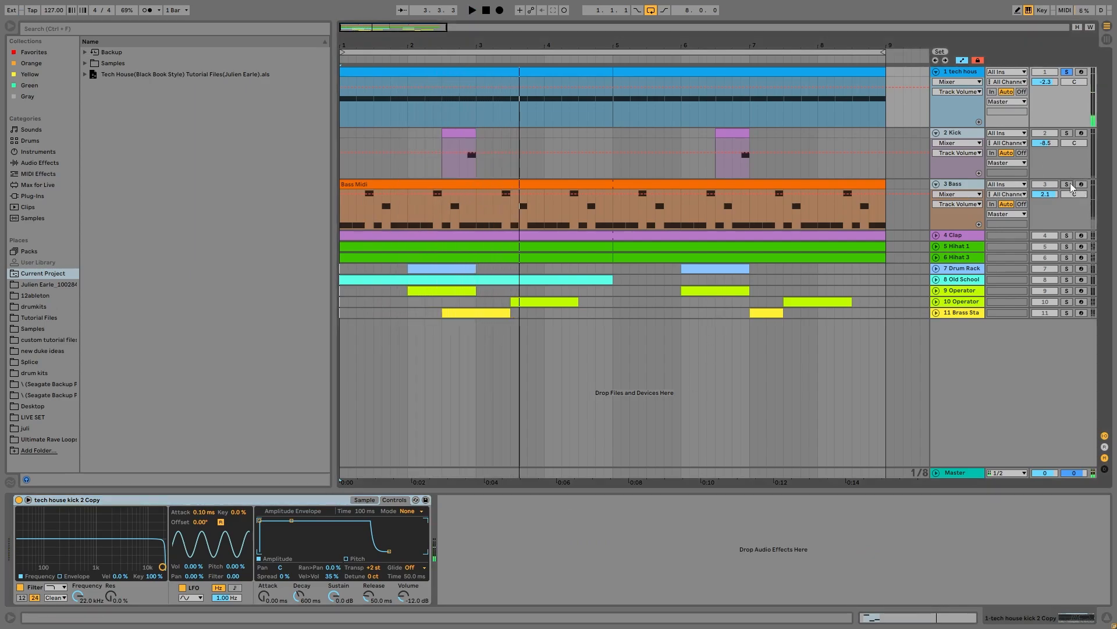
{"action": "key", "text": "space"}
{"action": "left_click", "coordinate": [592, 182]}
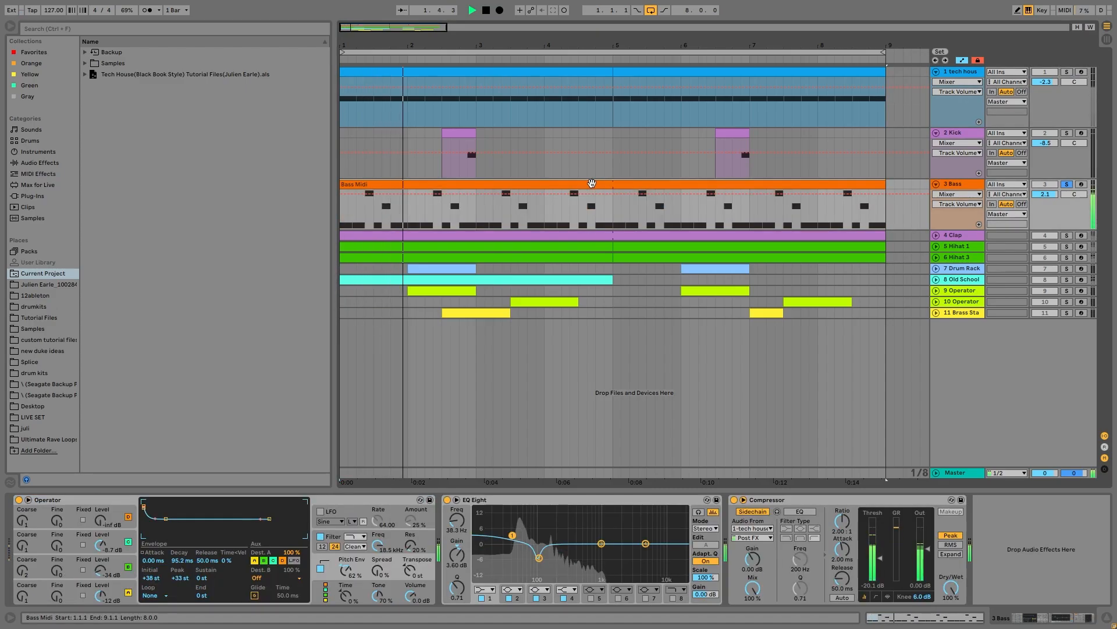
{"action": "double_click", "coordinate": [592, 183]}
{"action": "key", "text": "space"}
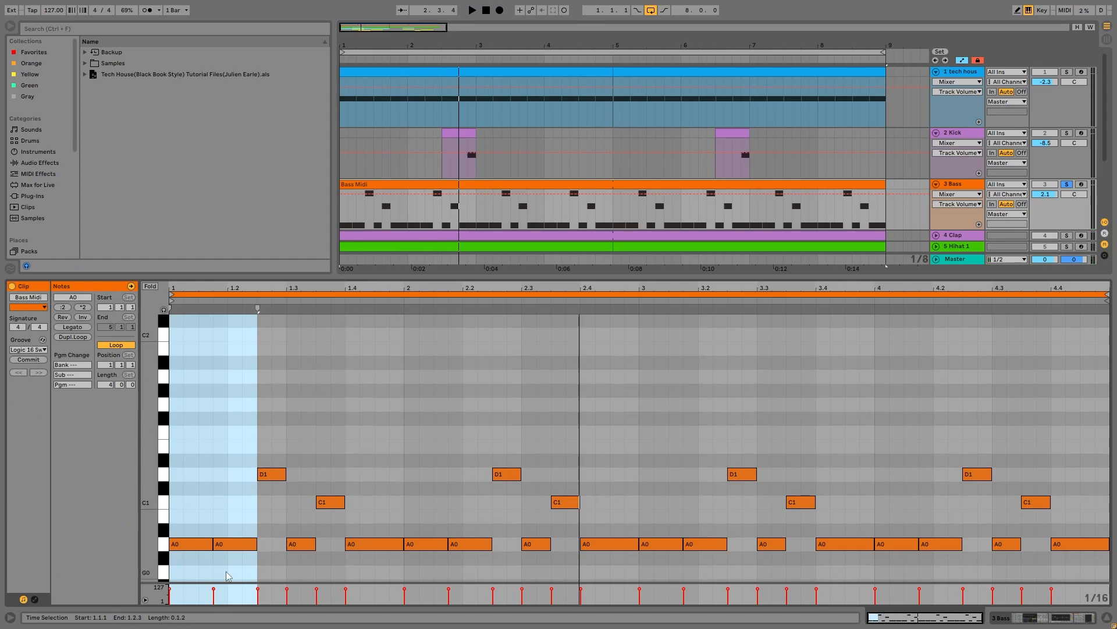
- Examine the A0, C1 and D1 notes in the first bar of the bass pattern and play it
{"action": "left_click", "coordinate": [216, 515]}
{"action": "left_click_drag", "start_coordinate": [216, 511], "coordinate": [270, 565]}
{"action": "left_click_drag", "start_coordinate": [316, 468], "coordinate": [361, 523]}
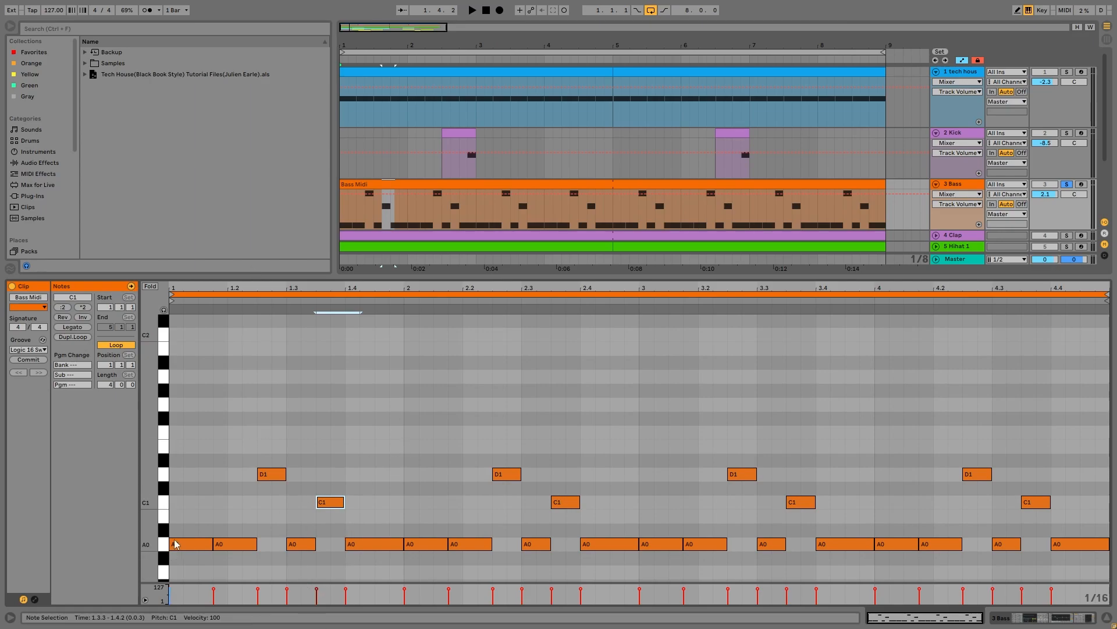
{"action": "left_click_drag", "start_coordinate": [256, 440], "coordinate": [277, 488]}
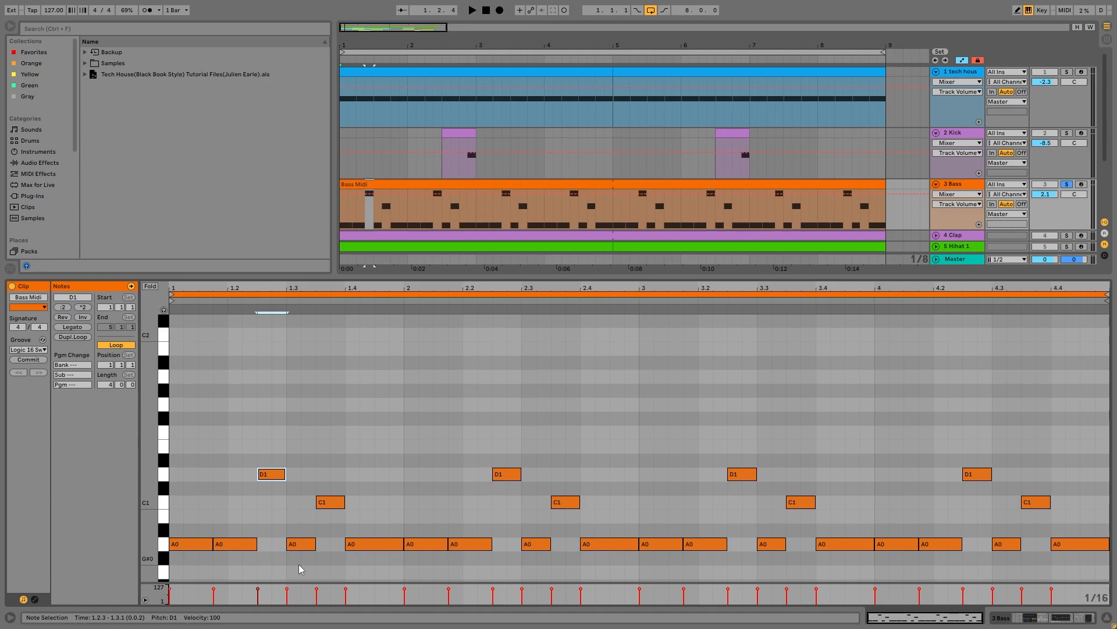
{"action": "key", "text": "space"}
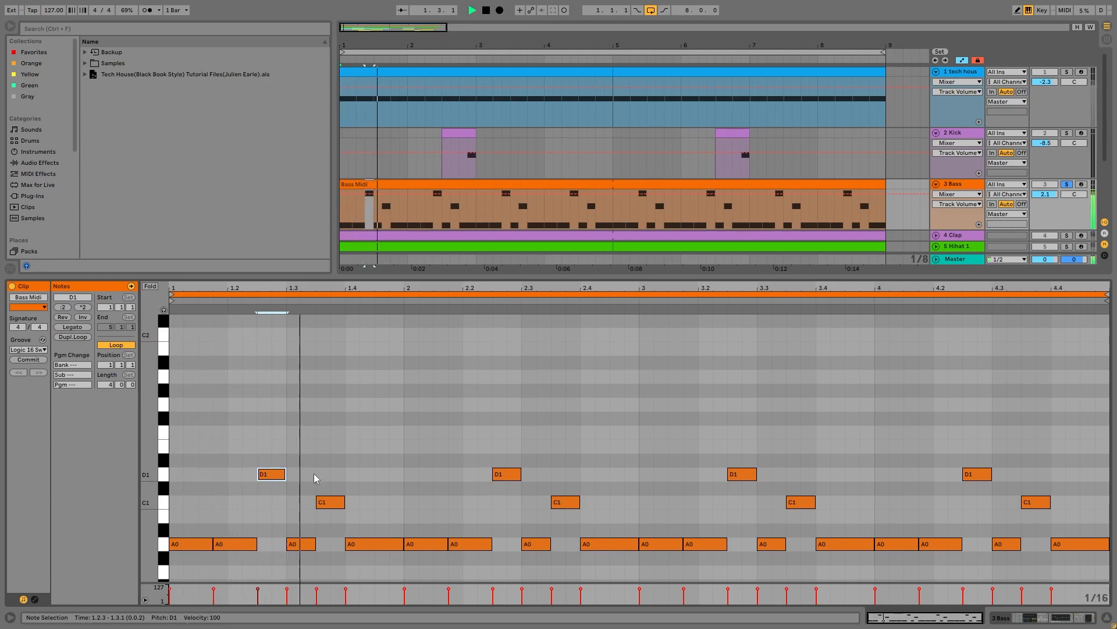
{"action": "key", "text": "space"}
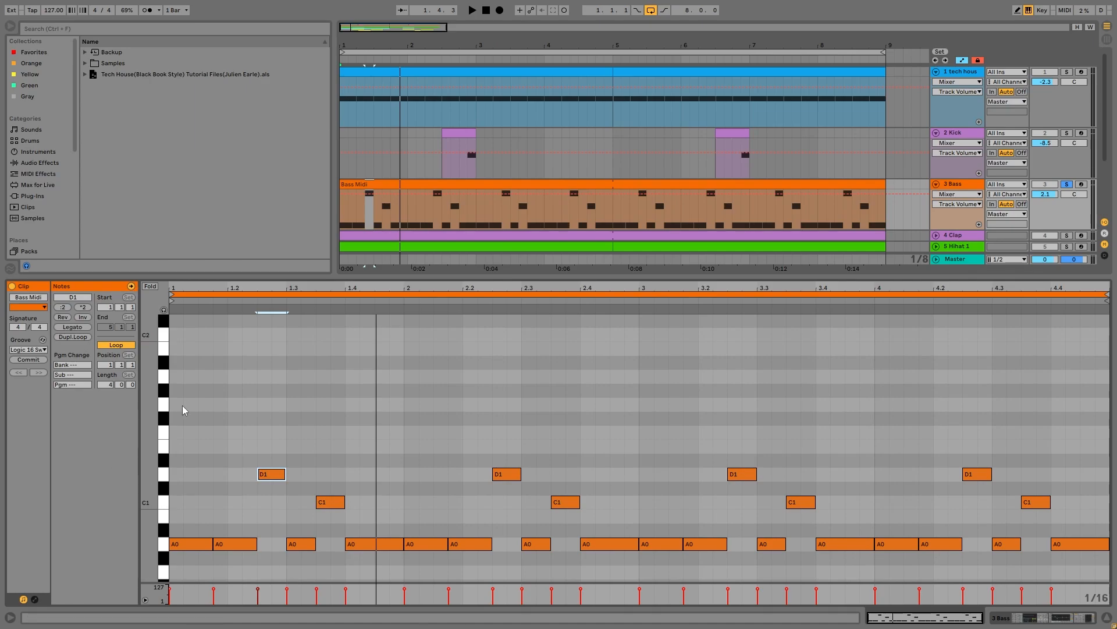
- Enable note preview in the MIDI editor, select the first bar's bass notes, and play the pattern
{"action": "left_click", "coordinate": [164, 309]}
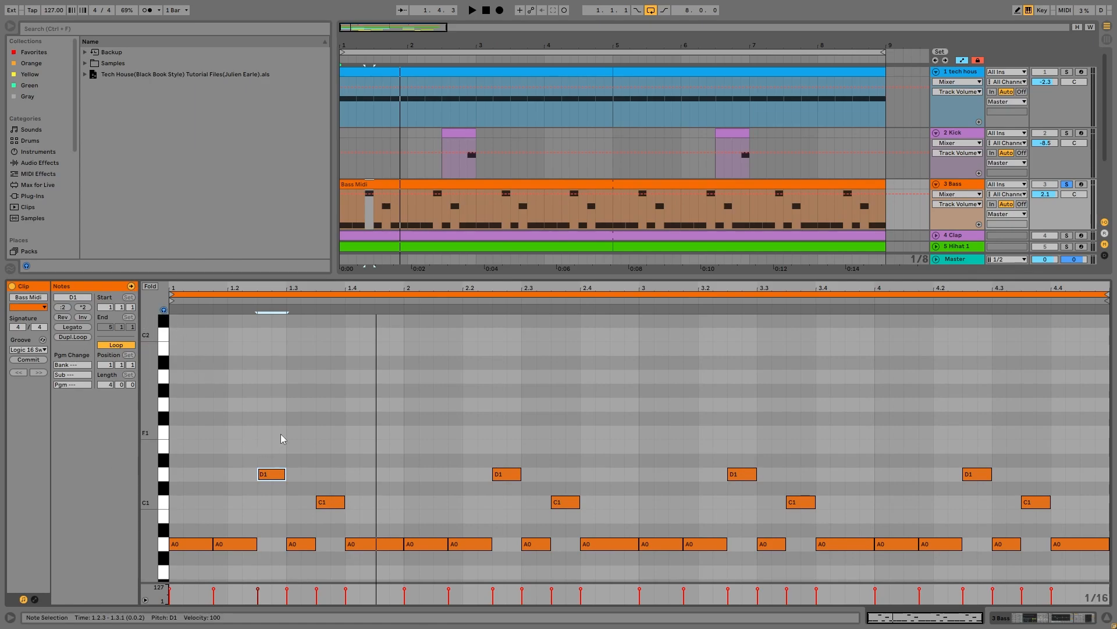
{"action": "left_click", "coordinate": [274, 447]}
{"action": "left_click_drag", "start_coordinate": [196, 475], "coordinate": [366, 593]}
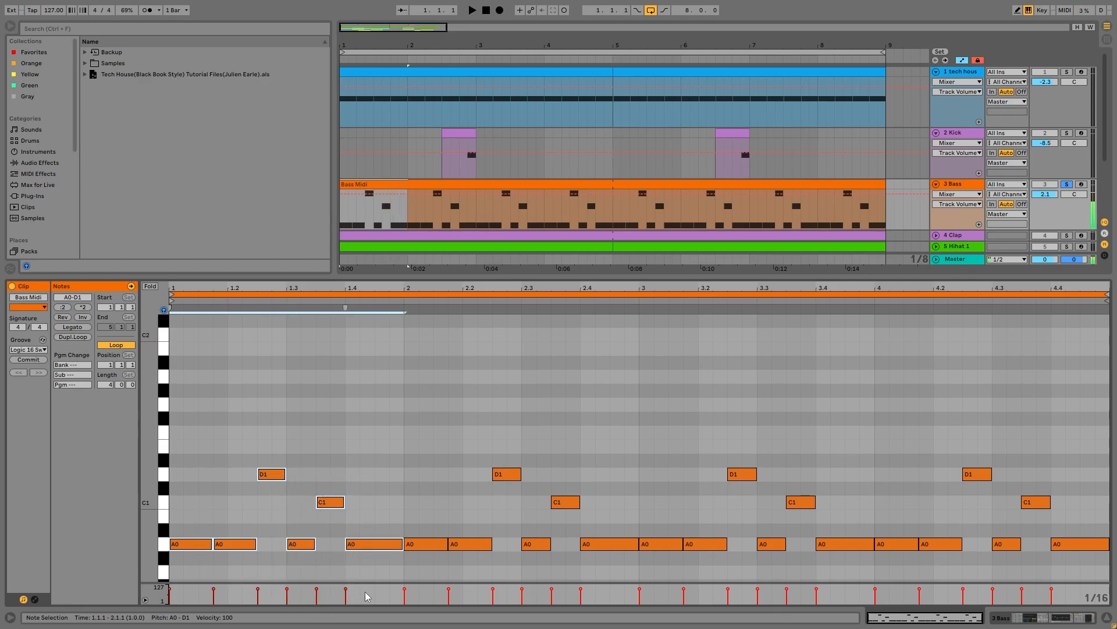
{"action": "key", "text": "space"}
{"action": "left_click", "coordinate": [337, 424]}
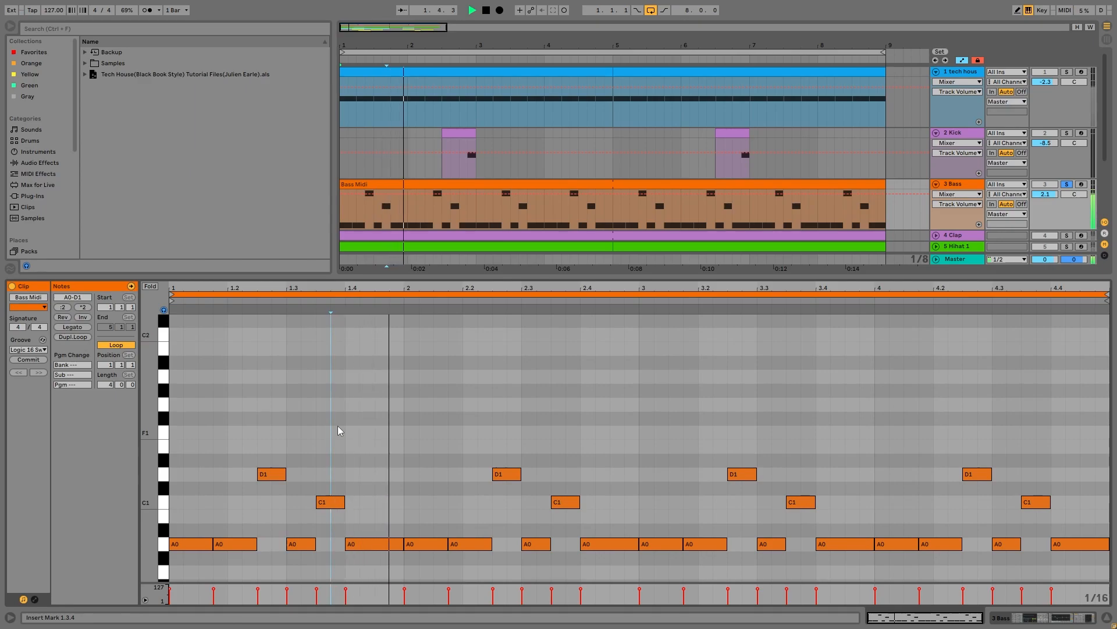
{"action": "key", "text": "space"}
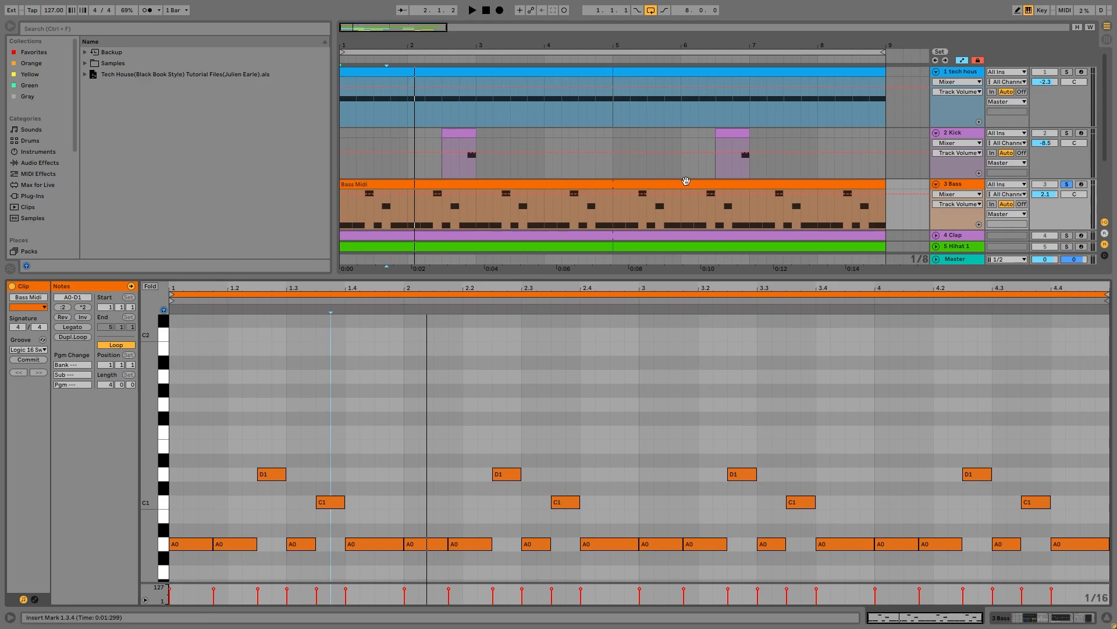
- Split the Bass Midi clip at bar 5 and delete all notes from its first half
{"action": "left_click", "coordinate": [611, 217]}
{"action": "left_click", "coordinate": [615, 214]}
{"action": "key", "text": "ctrl+e"}
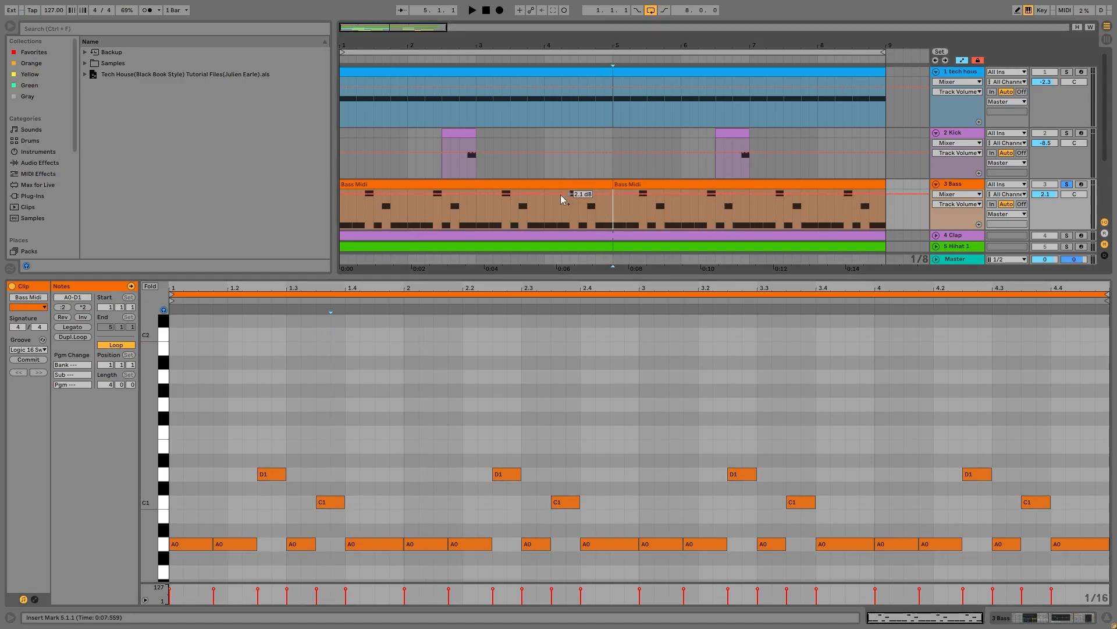
{"action": "left_click", "coordinate": [533, 184]}
{"action": "left_click", "coordinate": [416, 409]}
{"action": "key", "text": "ctrl+a"}
{"action": "key", "text": "Delete"}
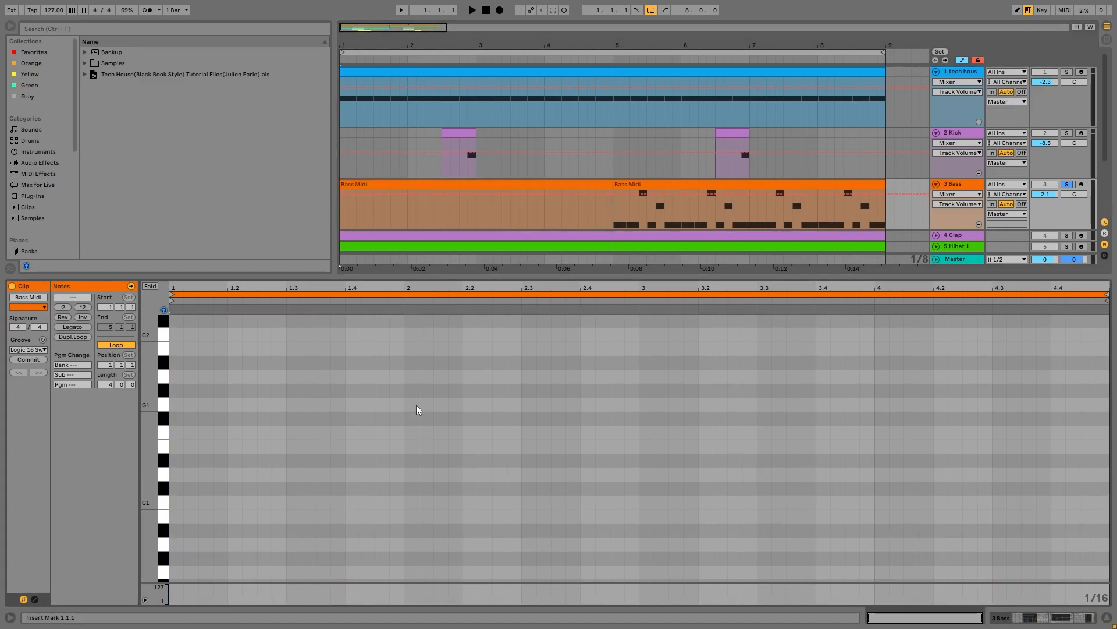
- Add an eighth-length A0 note at 1.1.2, duplicate it twice, and shorten the last copy to a sixteenth
{"action": "double_click", "coordinate": [196, 543]}
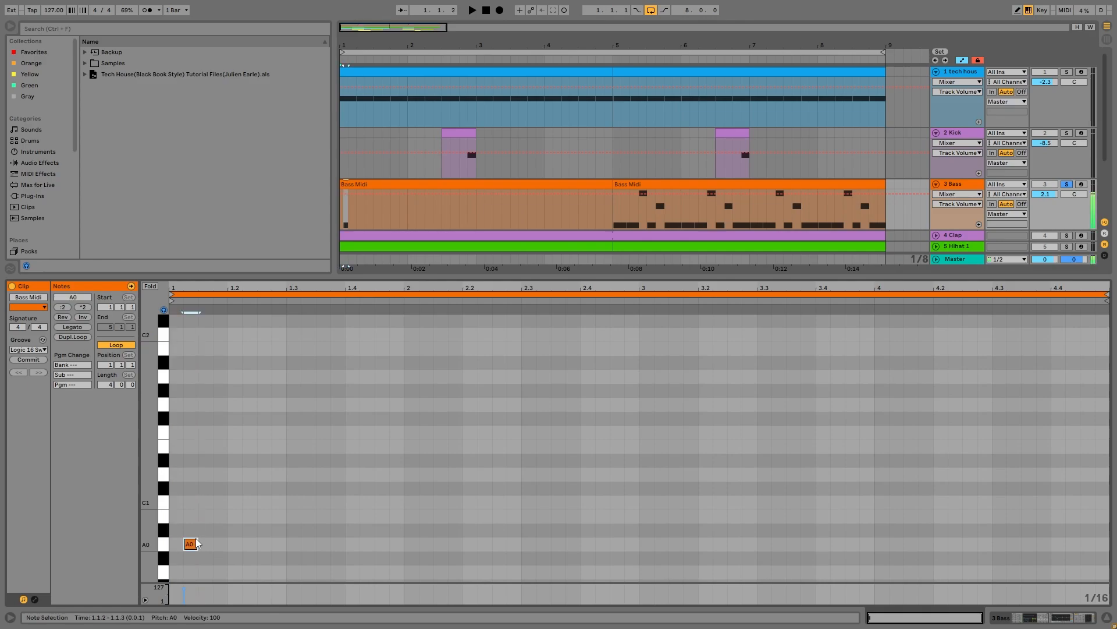
{"action": "key", "text": "Right"}
{"action": "key", "text": "ctrl+z"}
{"action": "key", "text": "ctrl+z"}
{"action": "key", "text": "shift+Right"}
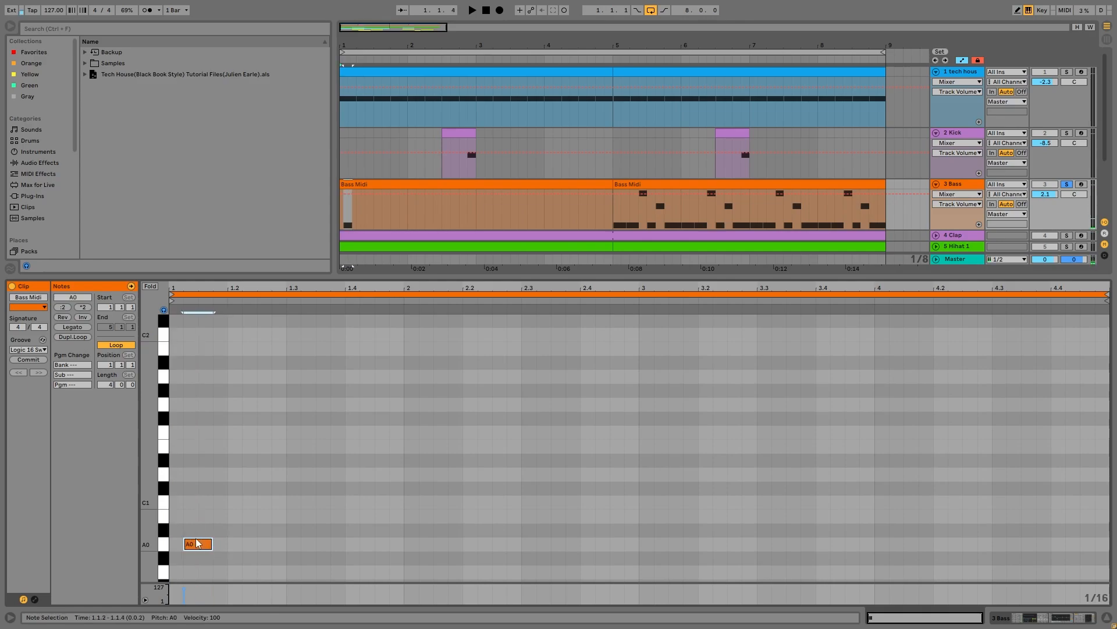
{"action": "key", "text": "ctrl+d"}
{"action": "key", "text": "ctrl+d"}
{"action": "key", "text": "shift+Left"}
- Duplicate the last A0 note, raise the copy to C1, and lengthen it to an eighth
{"action": "key", "text": "ctrl+d"}
{"action": "key", "text": "Up"}
{"action": "key", "text": "Up"}
{"action": "key", "text": "Up"}
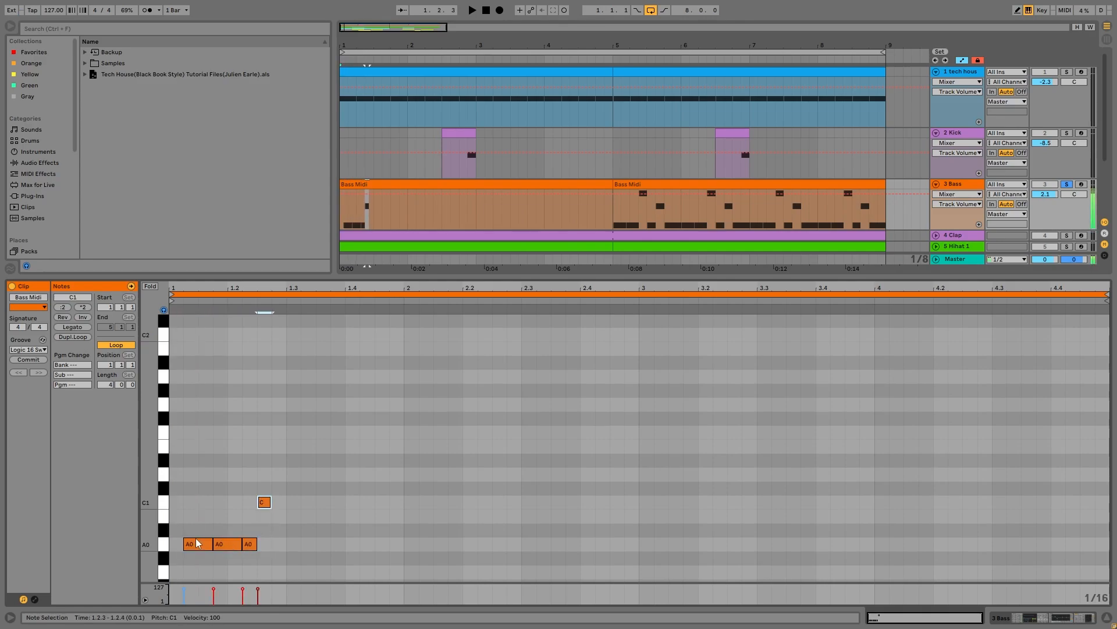
{"action": "key", "text": "shift+Right"}
- Duplicate the C1 note, lower the copy to A0, and repeat that A0 at 1.3.3
{"action": "key", "text": "ctrl+d"}
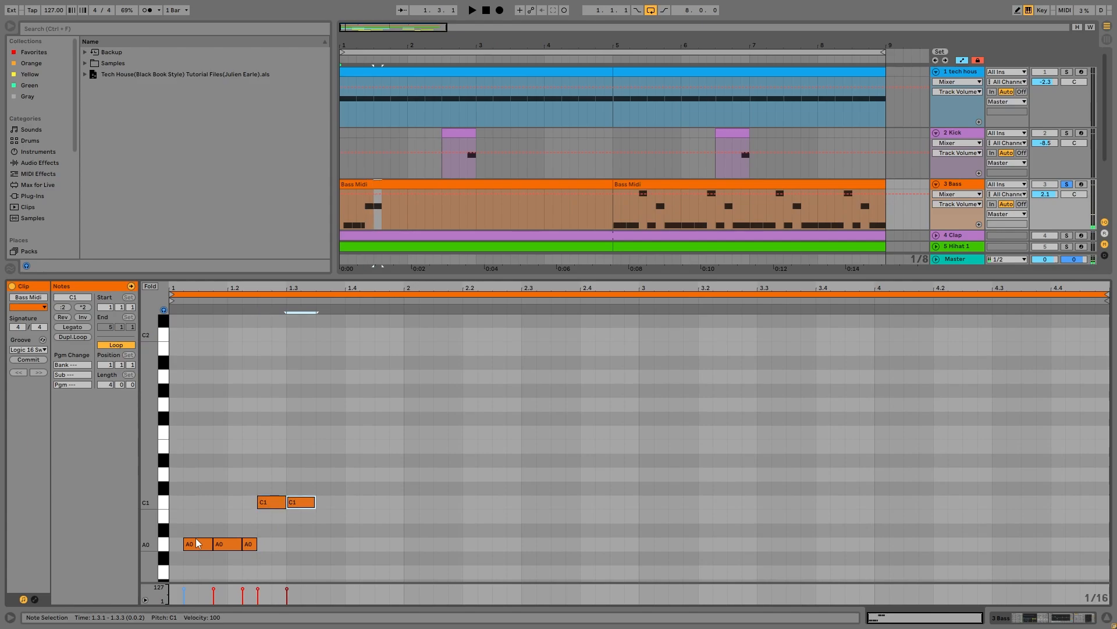
{"action": "key", "text": "Down"}
{"action": "key", "text": "Down"}
{"action": "key", "text": "Down"}
{"action": "key", "text": "ctrl+d"}
{"action": "key", "text": "Up"}
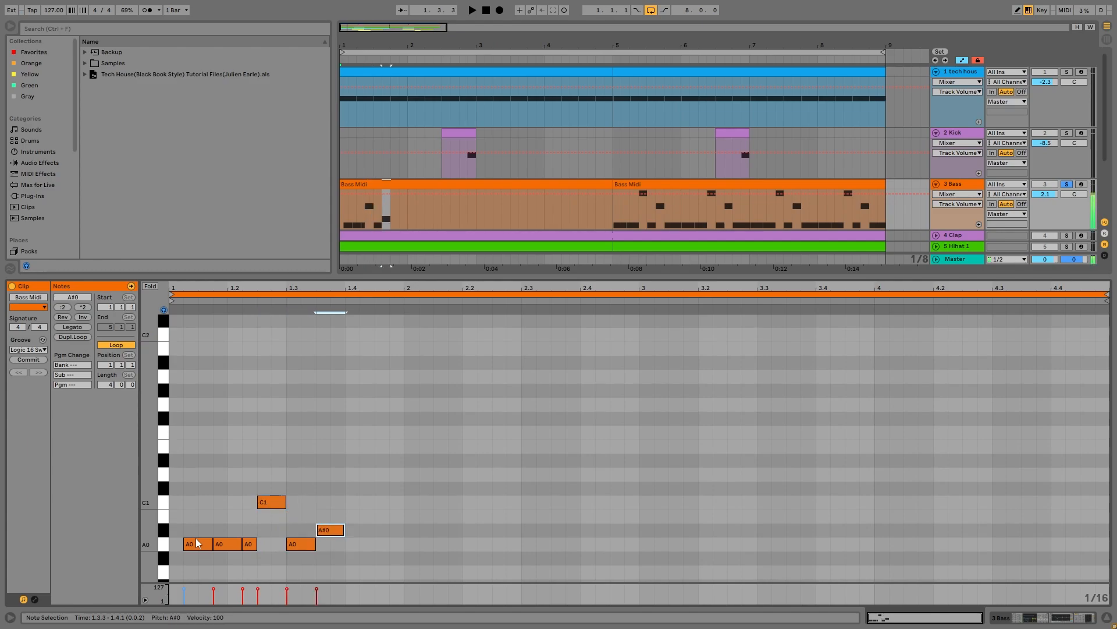
{"action": "key", "text": "Down"}
- Duplicate the A0 note to 1.4.1 and raise the copy to D1
{"action": "key", "text": "ctrl+d"}
{"action": "key", "text": "Up"}
{"action": "key", "text": "Up"}
{"action": "key", "text": "Up"}
{"action": "key", "text": "Up"}
{"action": "key", "text": "Up"}
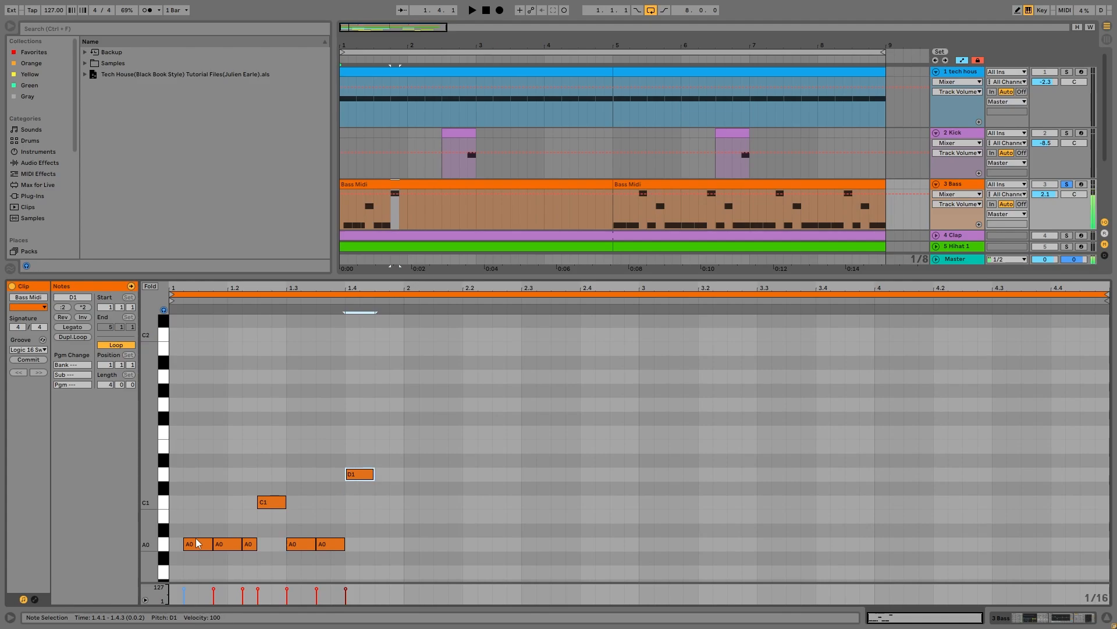
- Duplicate the D1 note to 1.4.3 and lower the copy to A0
{"action": "key", "text": "ctrl+d"}
{"action": "key", "text": "Down"}
{"action": "key", "text": "Down"}
{"action": "key", "text": "Down"}
{"action": "key", "text": "Down"}
{"action": "key", "text": "Down"}
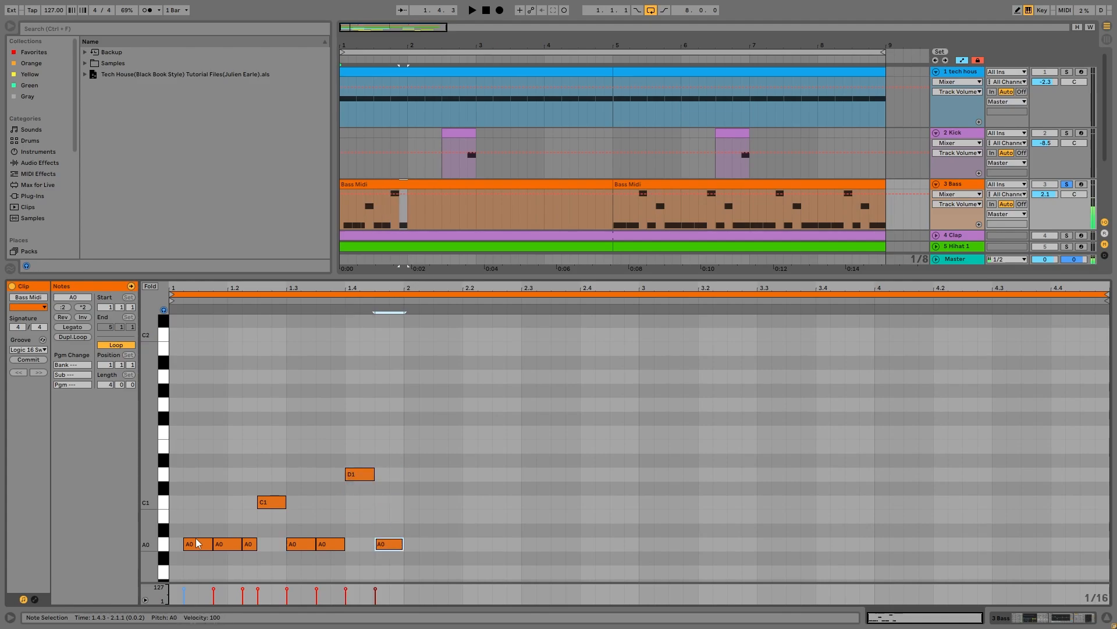
- Play the new one-bar bass pattern, and extend the original second clip back to bar 1 over it
{"action": "key", "text": "space"}
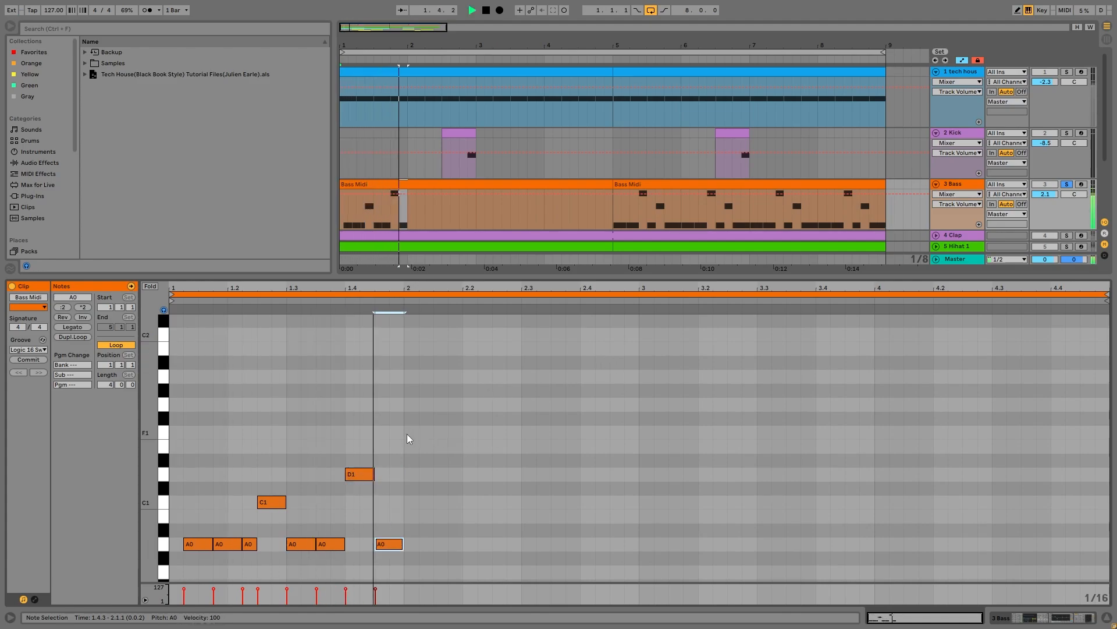
{"action": "key", "text": "space"}
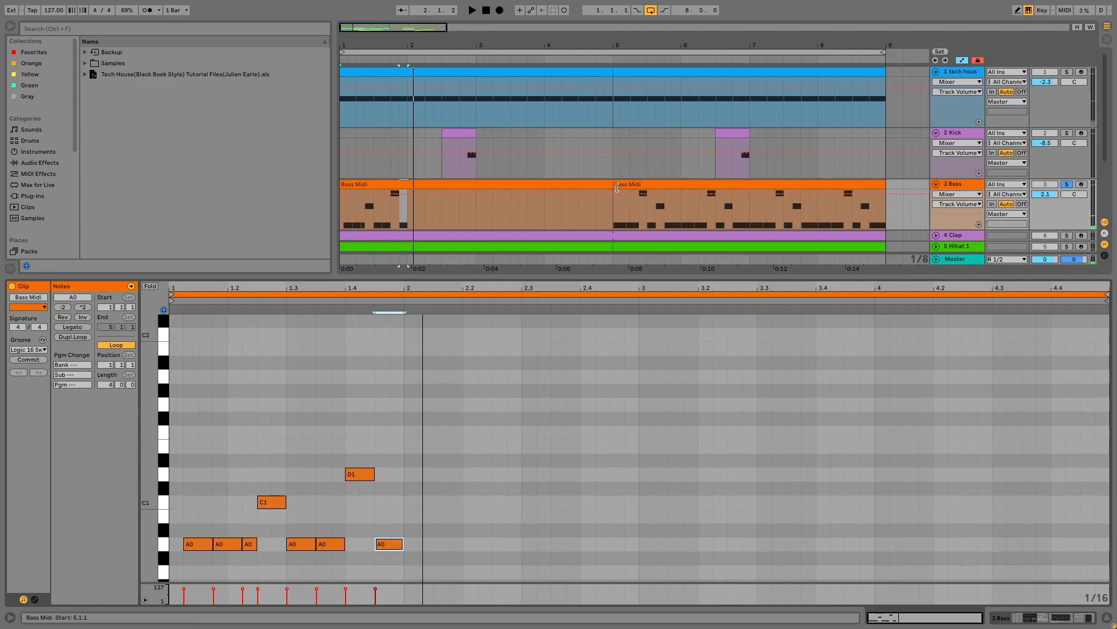
{"action": "left_click_drag", "start_coordinate": [617, 187], "coordinate": [341, 212]}
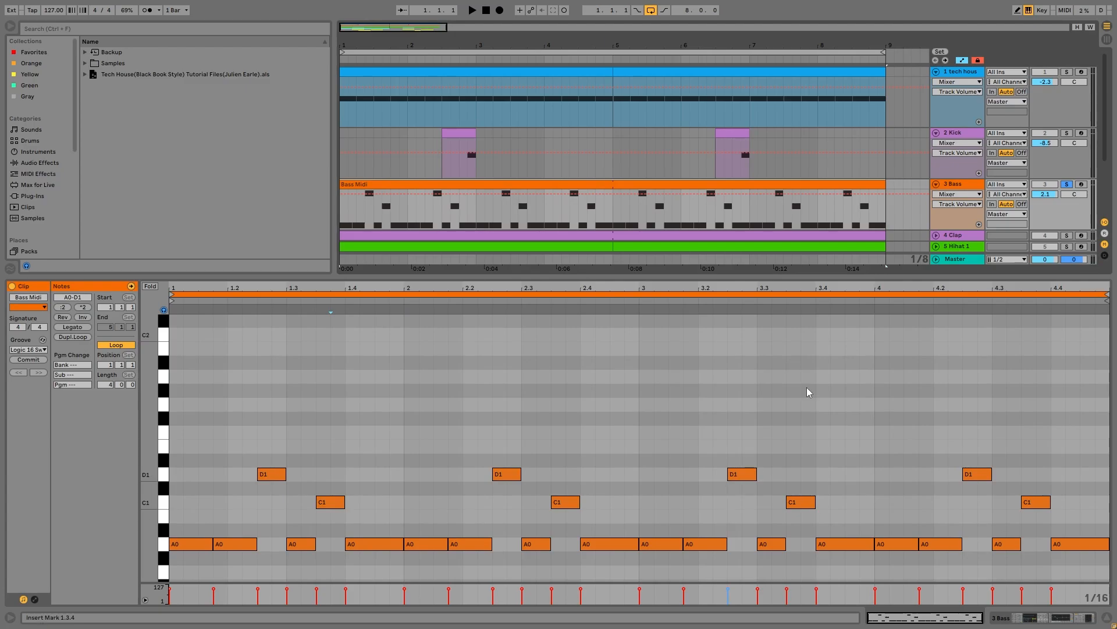
- Show the Bass track's devices and inspect the settings of Operator's oscillators A, B and C
{"action": "left_click", "coordinate": [957, 185]}
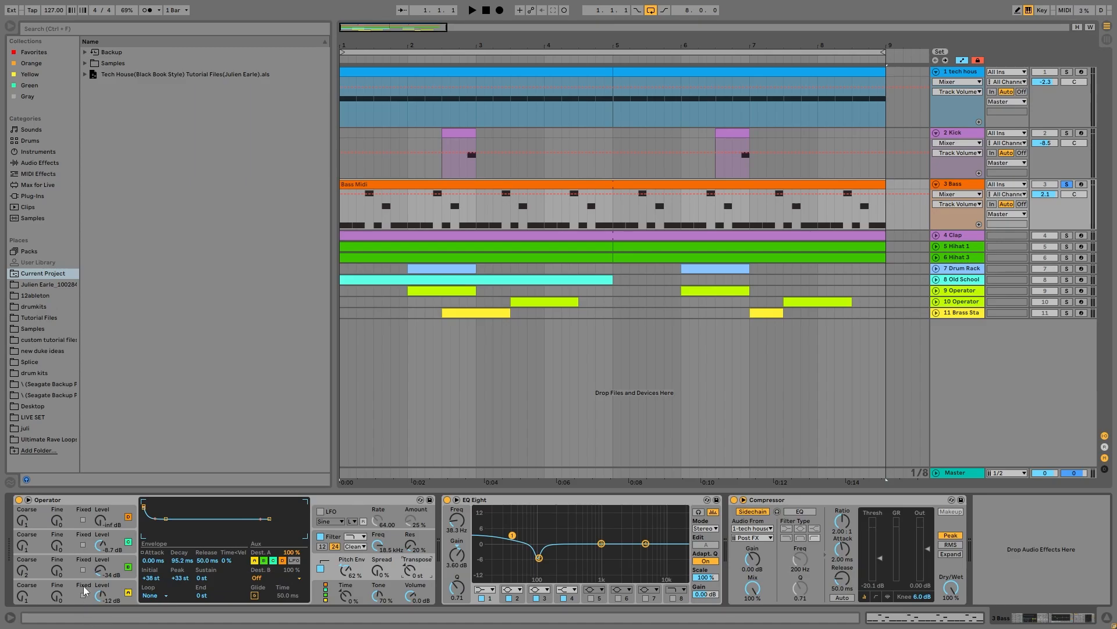
{"action": "left_click", "coordinate": [104, 593]}
{"action": "left_click", "coordinate": [100, 574]}
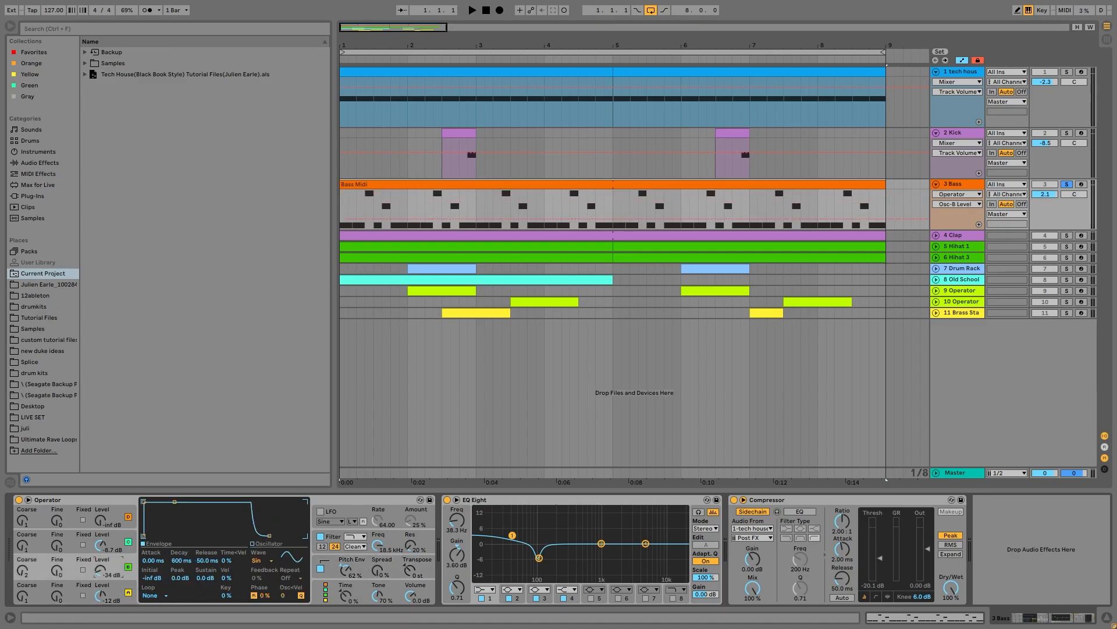
{"action": "left_click", "coordinate": [101, 548]}
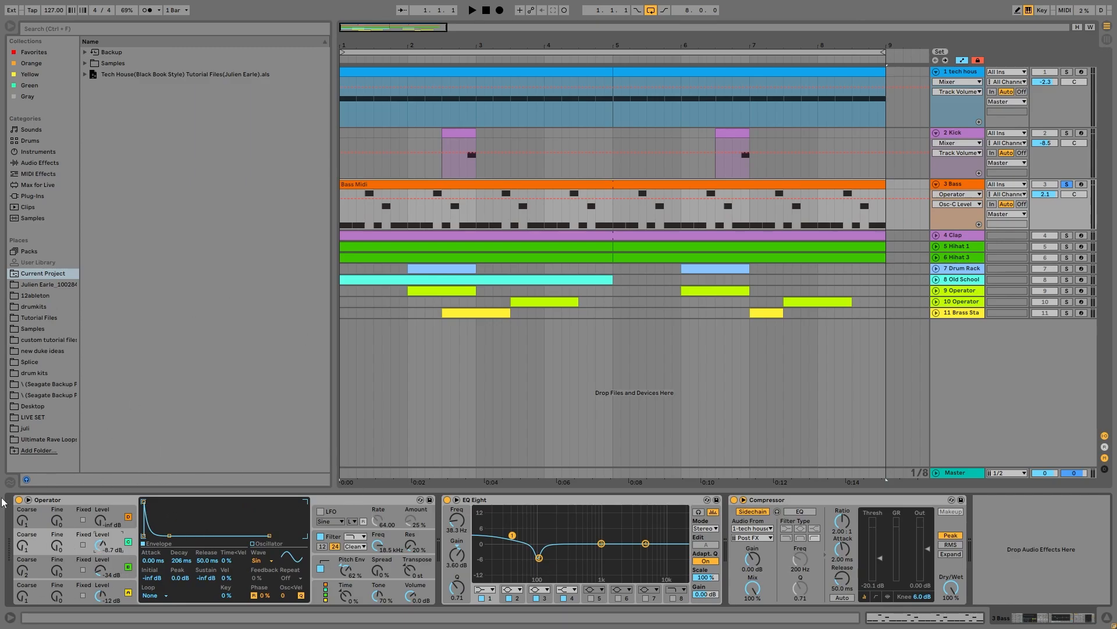
- Play the soloed bass with Operator's oscillator C level lowered to -inf dB, undo that level change and play the bass again
{"action": "key", "text": "space"}
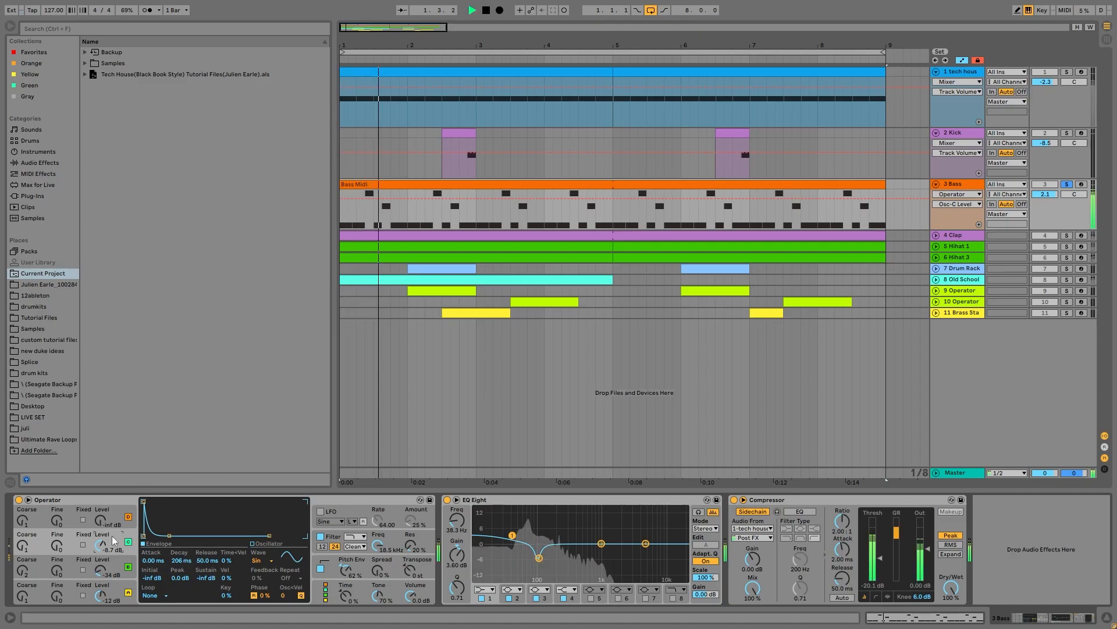
{"action": "left_click_drag", "start_coordinate": [101, 545], "coordinate": [100, 599]}
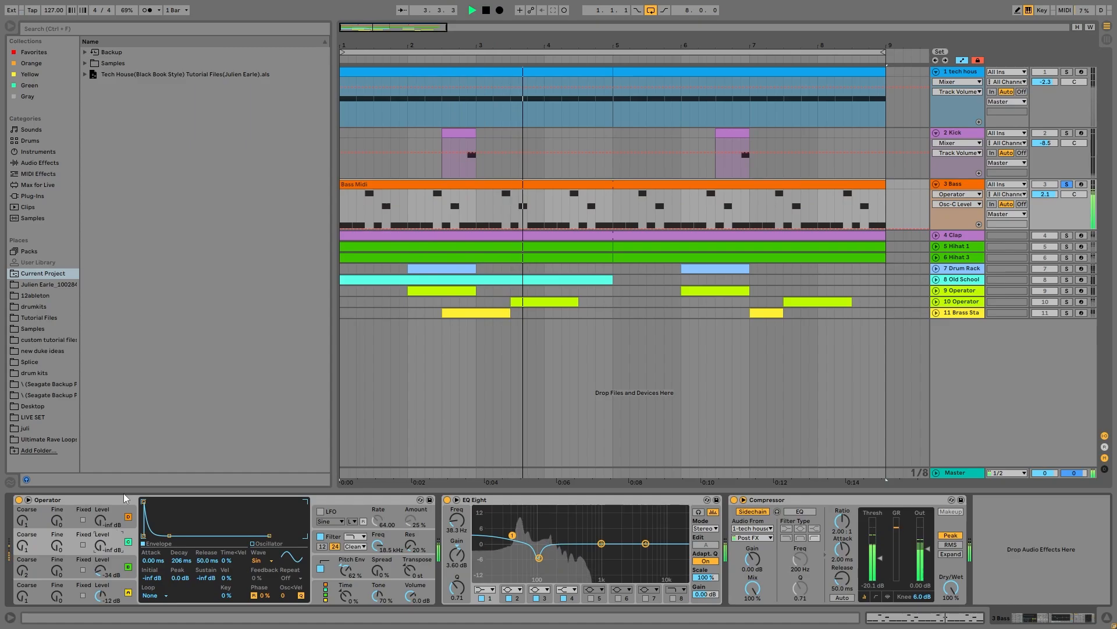
{"action": "key", "text": "space"}
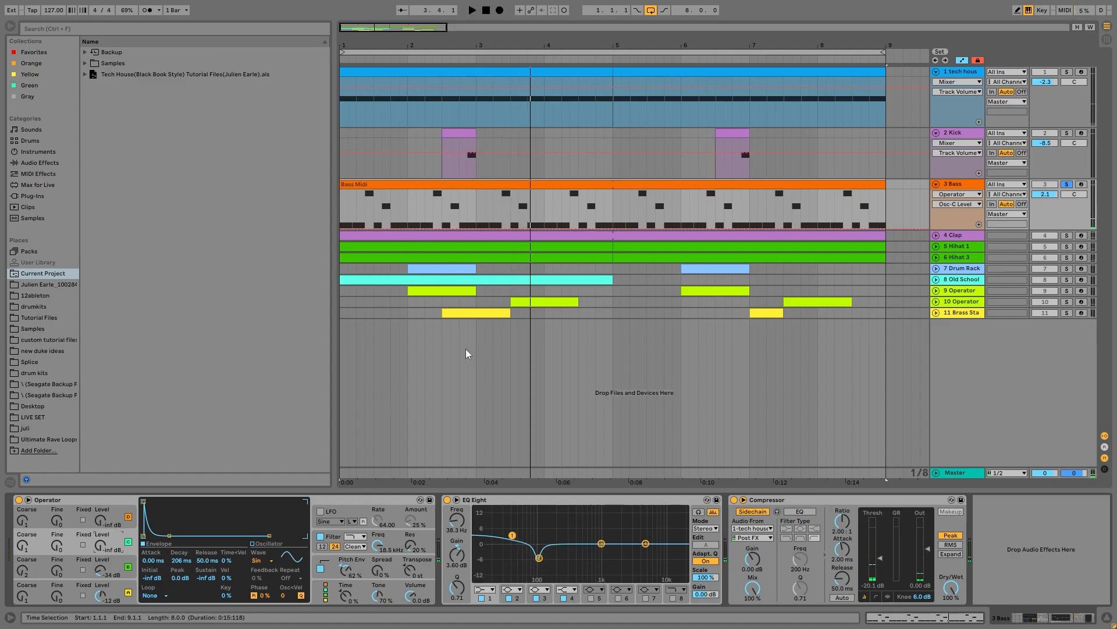
{"action": "key", "text": "ctrl+z"}
{"action": "key", "text": "space"}
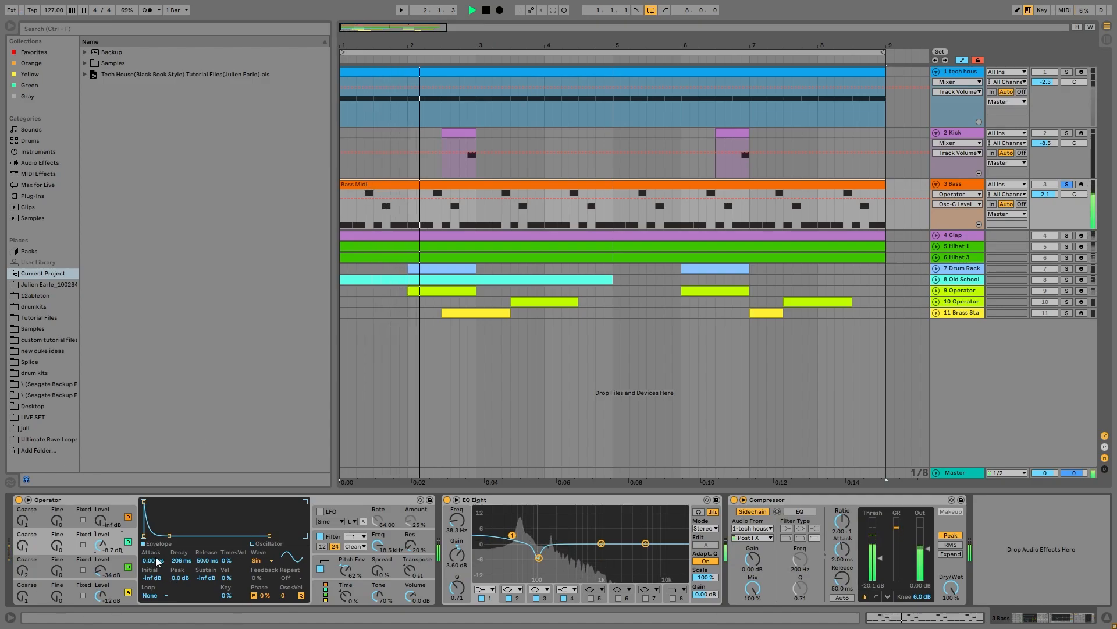
{"action": "key", "text": "space"}
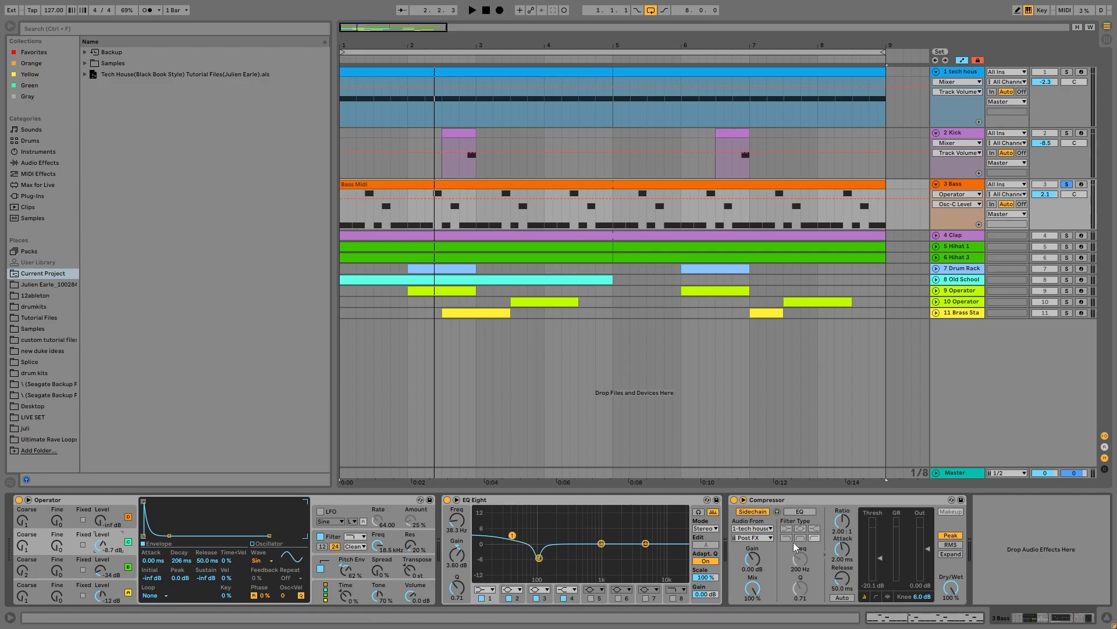
- Solo the Kick track and play its first clip from 2.3.1
{"action": "left_click", "coordinate": [1067, 133]}
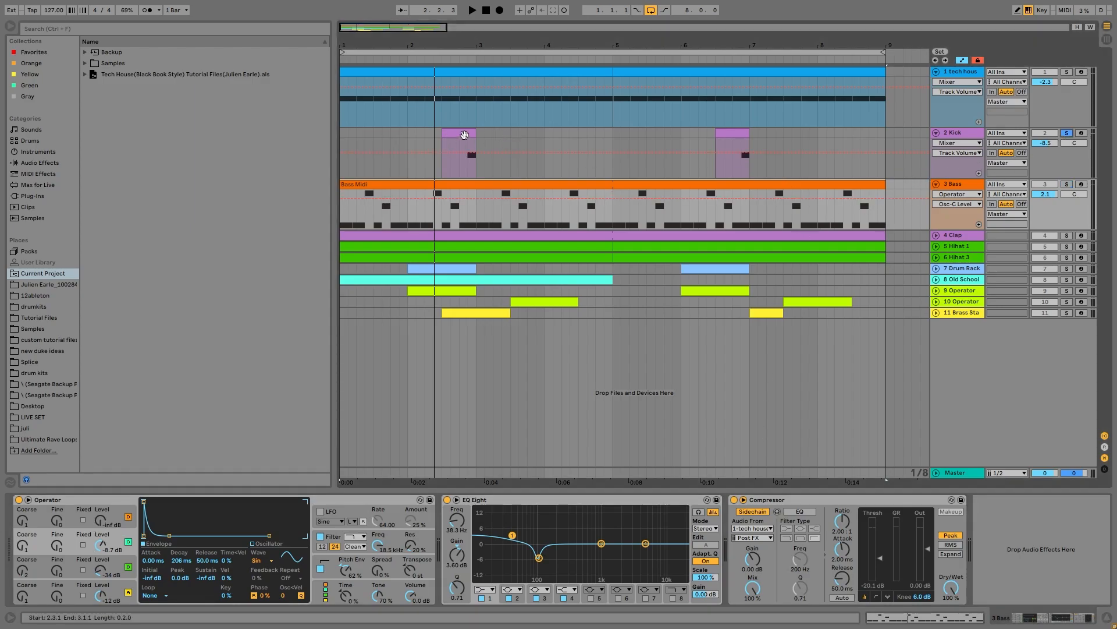
{"action": "left_click", "coordinate": [442, 141]}
{"action": "key", "text": "space"}
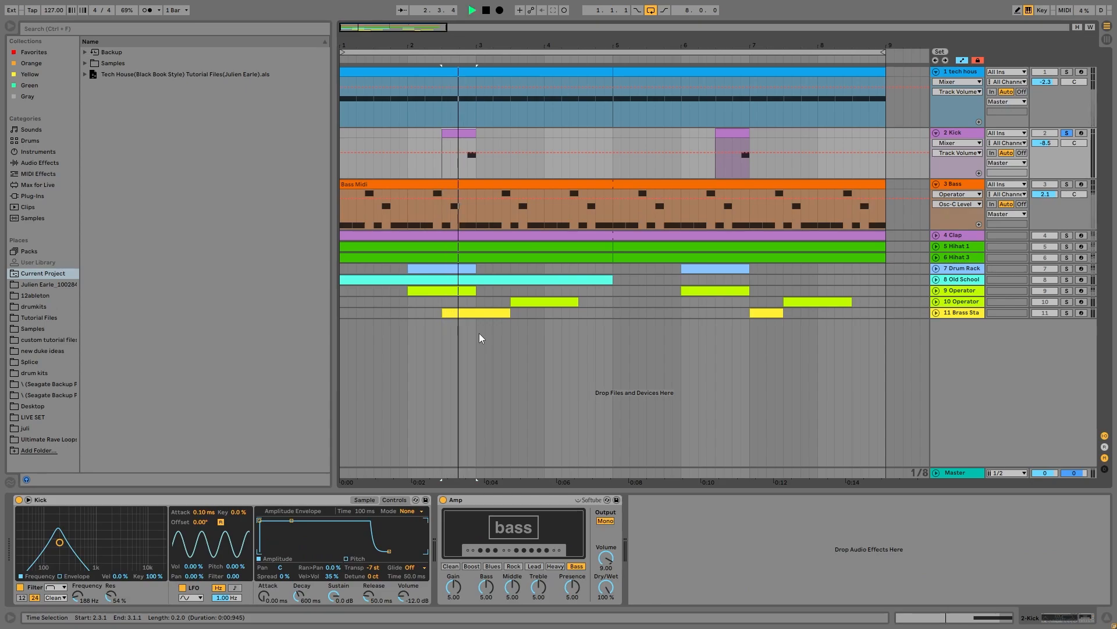
{"action": "key", "text": "space"}
- Add the tech house drum track to the soloed Kick track and play both together from 2.3.1
{"action": "key", "text": "space"}
{"action": "key", "text": "space"}
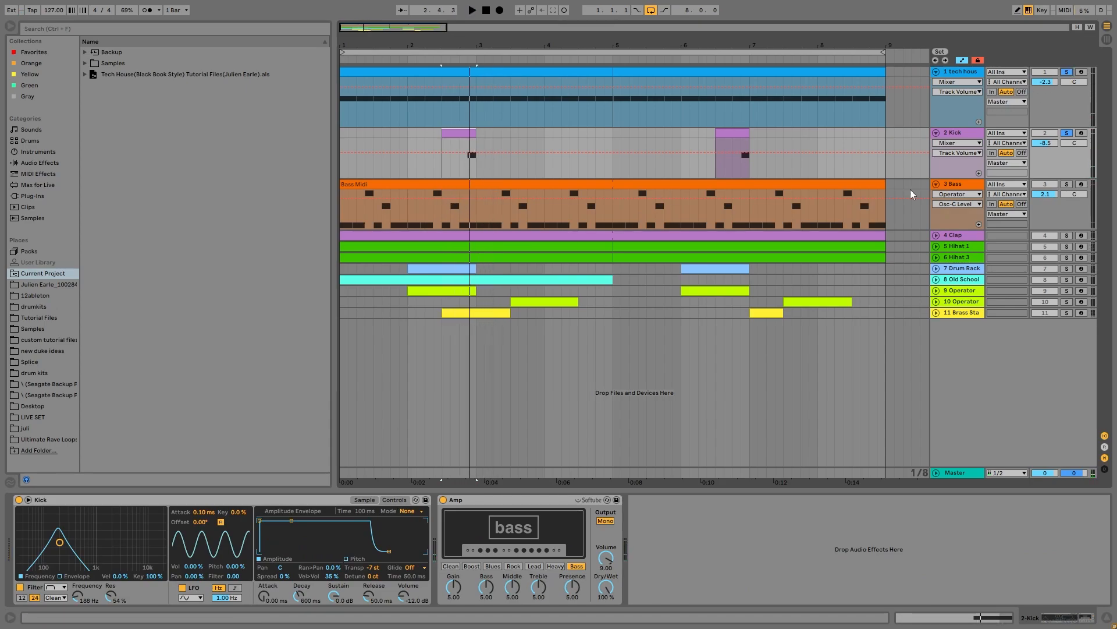
{"action": "key", "text": "space"}
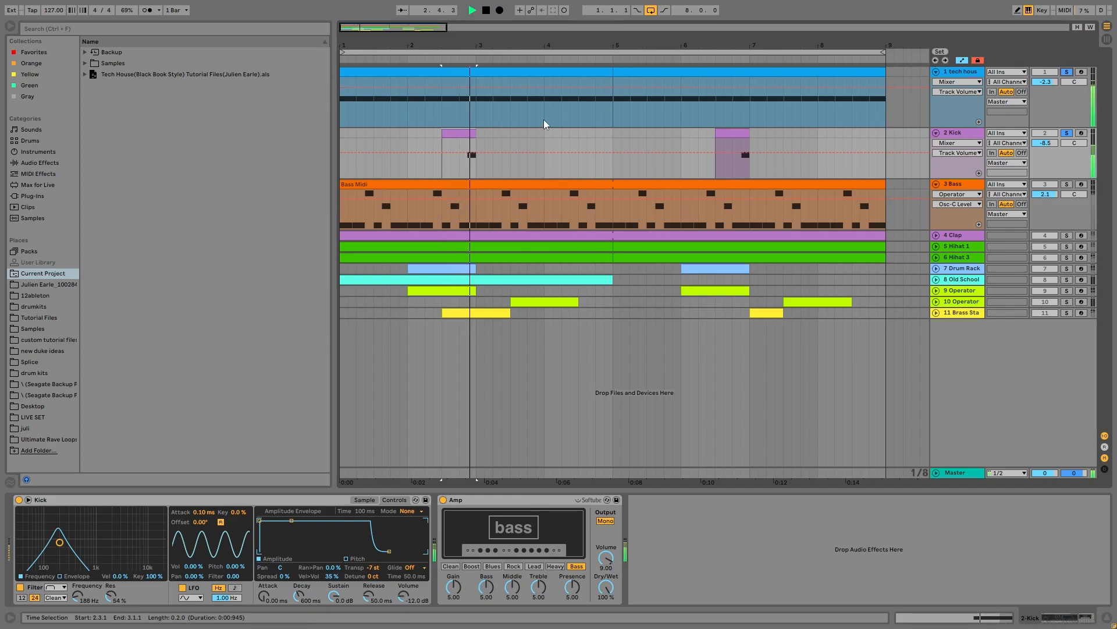
{"action": "key", "text": "space"}
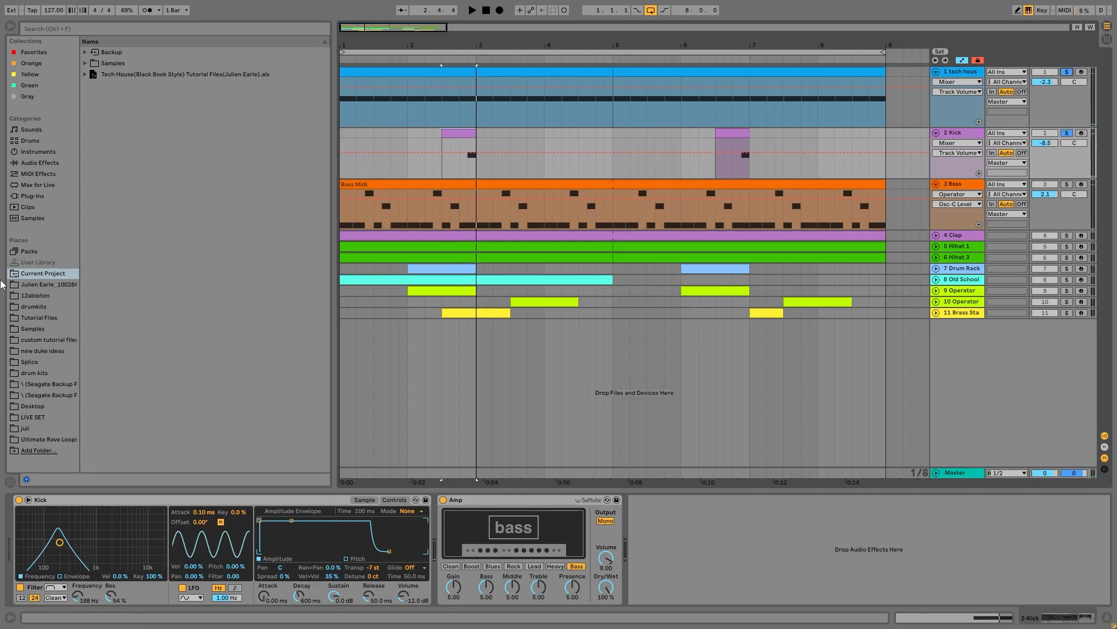
- Highlight the first four bars of the Kick track, and select its clip at 2.3.1
{"action": "left_click", "coordinate": [345, 139]}
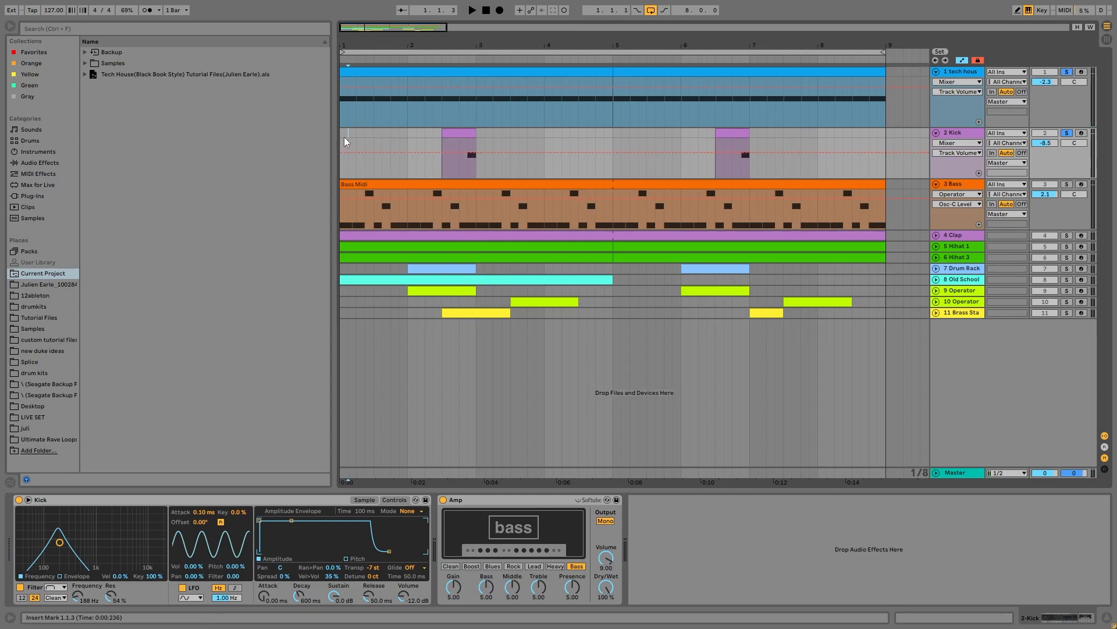
{"action": "left_click_drag", "start_coordinate": [613, 141], "coordinate": [284, 170]}
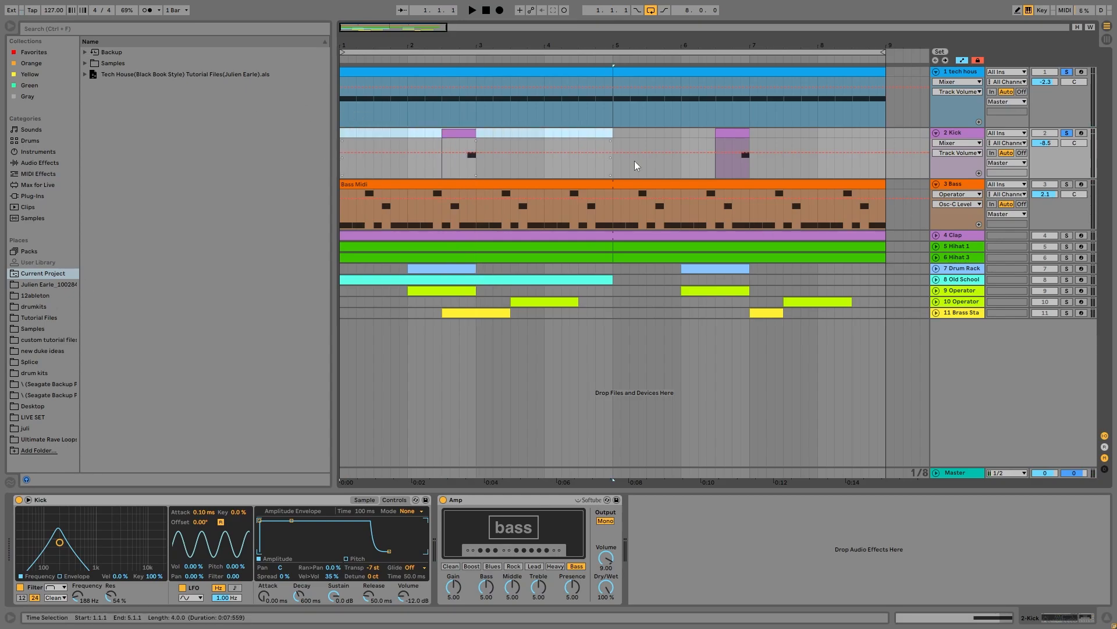
{"action": "left_click", "coordinate": [454, 142]}
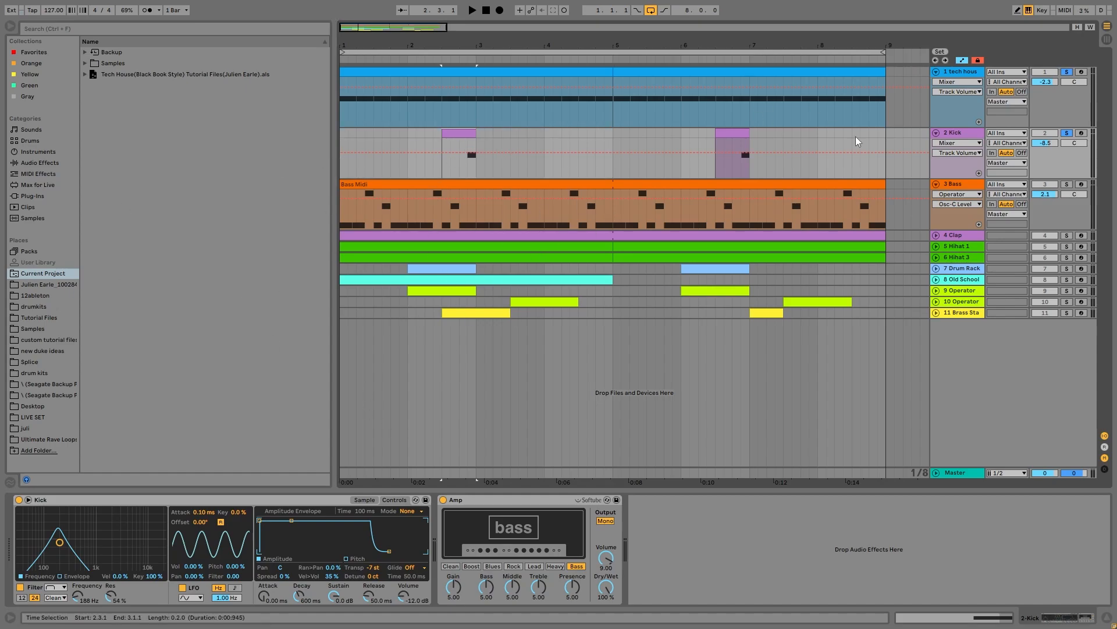
- Add the Bass track to the two soloed drum tracks and play all three together from bar 1
{"action": "left_click", "coordinate": [1067, 183]}
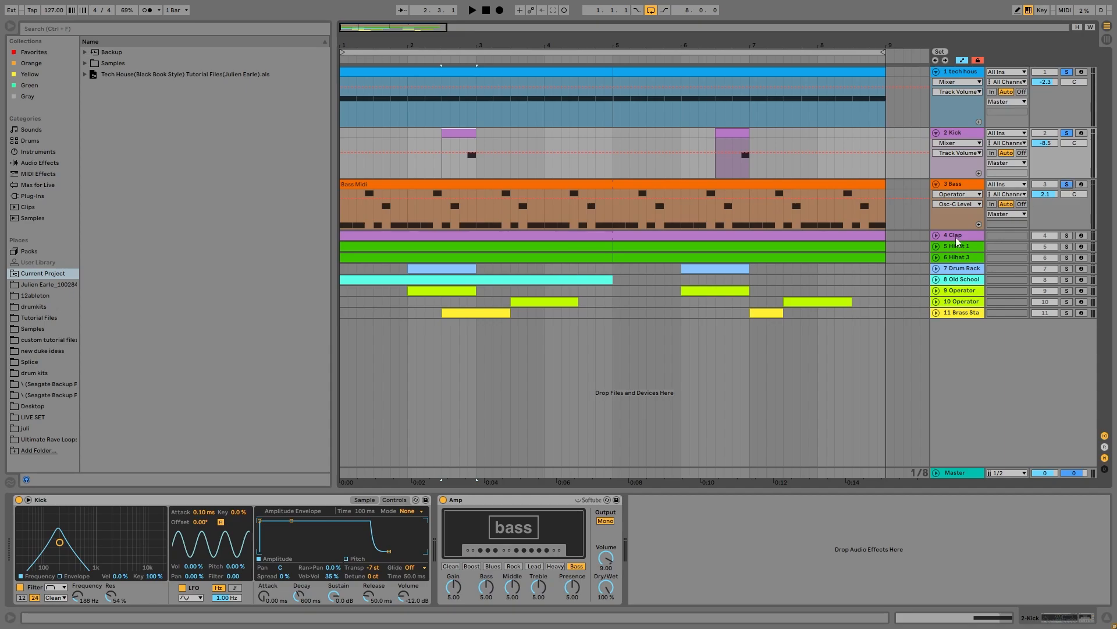
{"action": "left_click", "coordinate": [343, 133]}
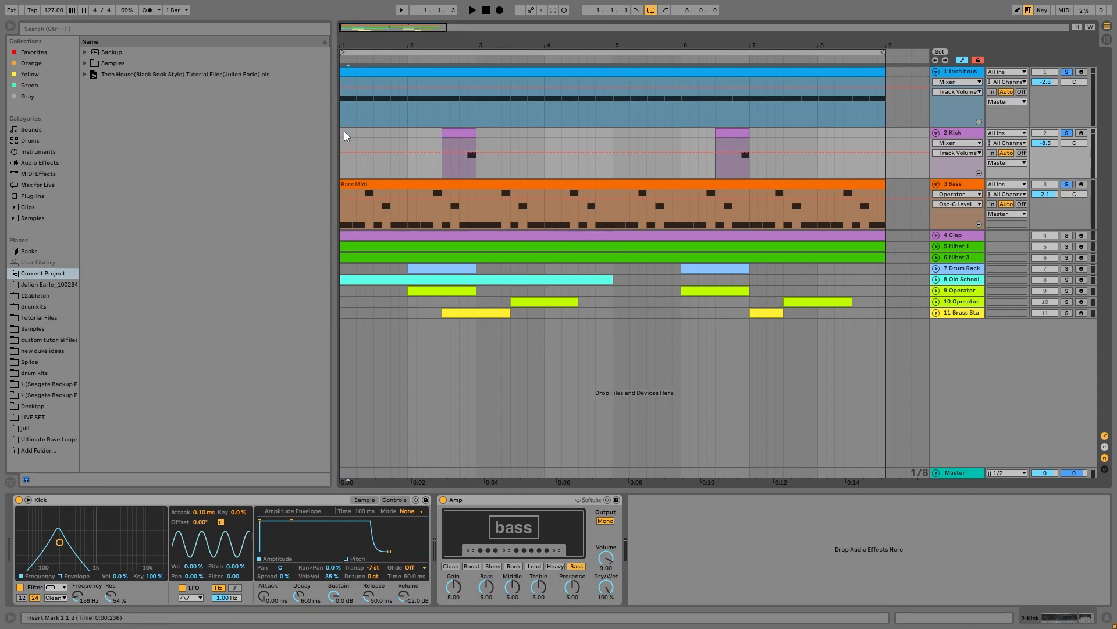
{"action": "key", "text": "space"}
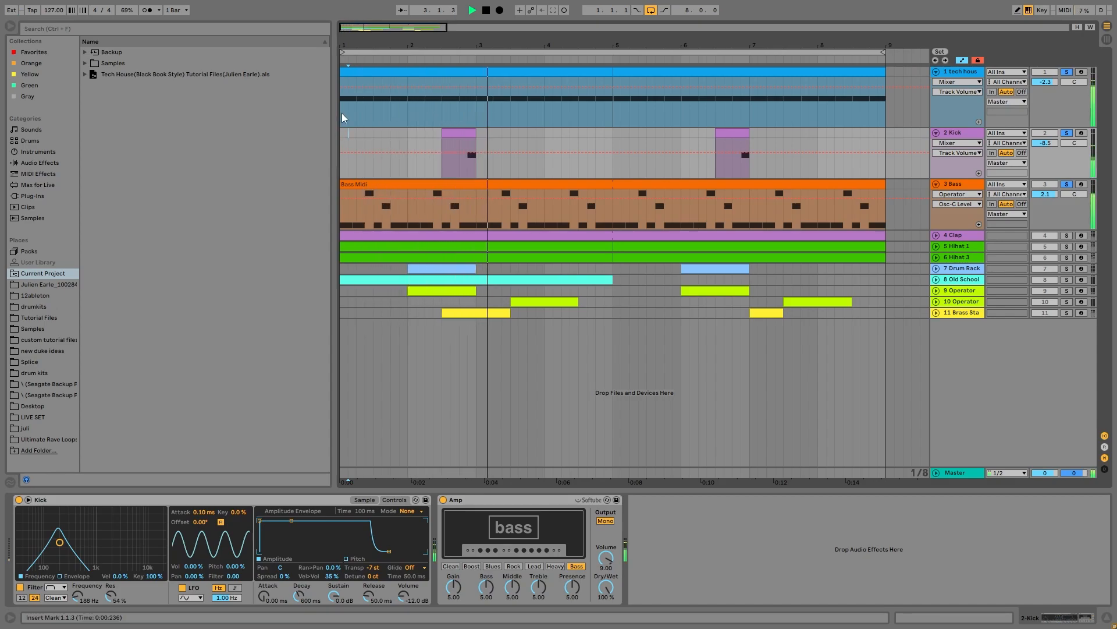
{"action": "key", "text": "space"}
{"action": "left_click", "coordinate": [388, 184]}
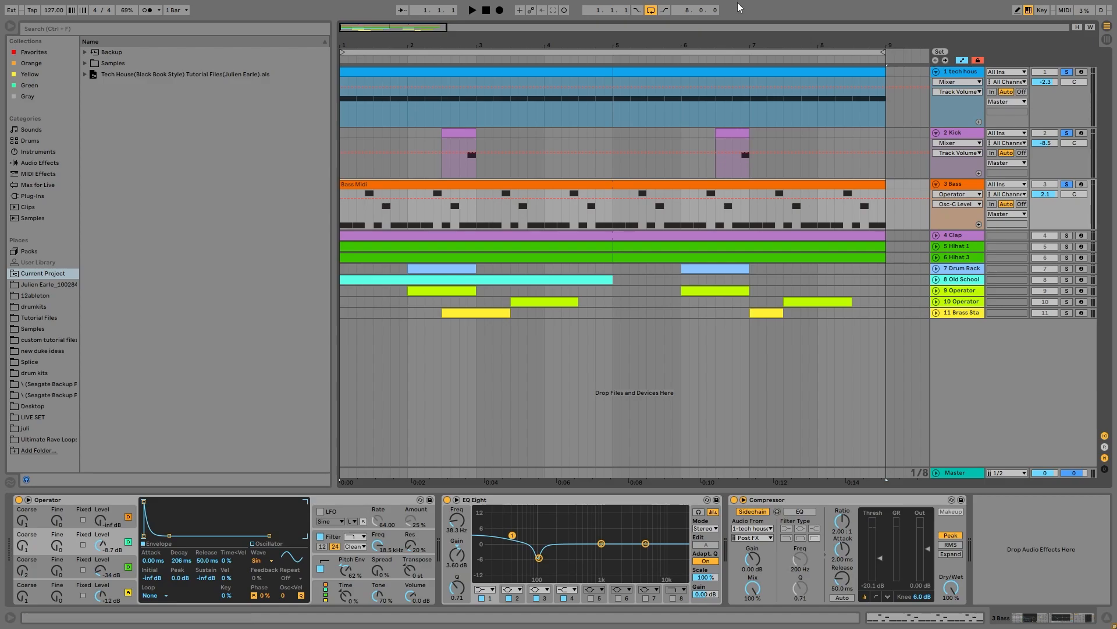
{"action": "key", "text": "space"}
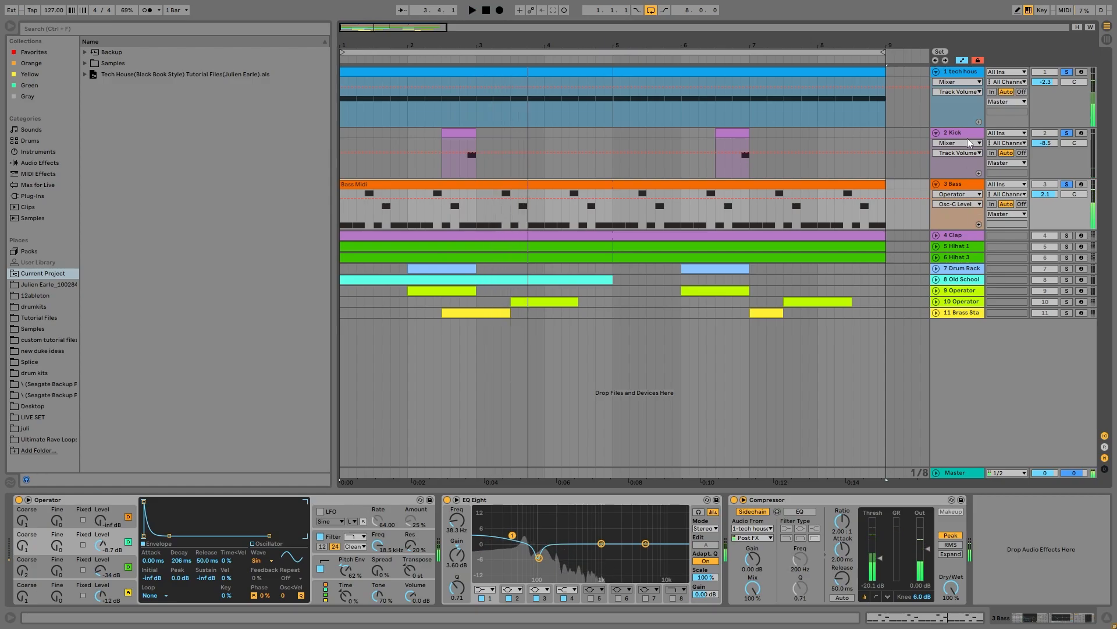
- Show the Kick track's devices and inspect the sampler's sample and control settings
{"action": "left_click", "coordinate": [949, 136]}
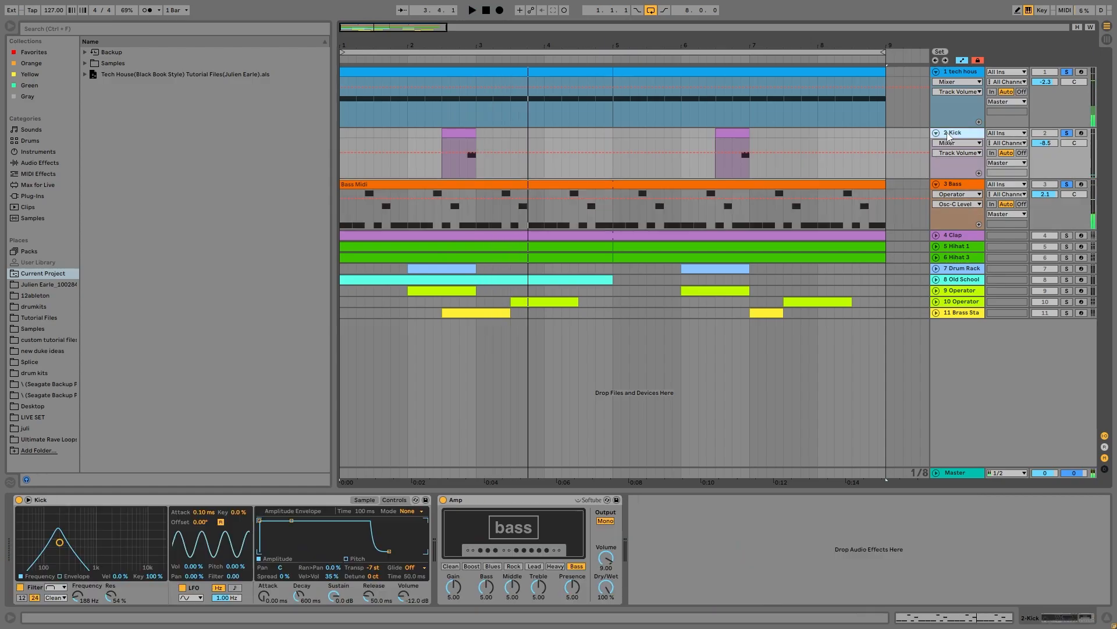
{"action": "left_click", "coordinate": [364, 500]}
{"action": "left_click", "coordinate": [395, 500]}
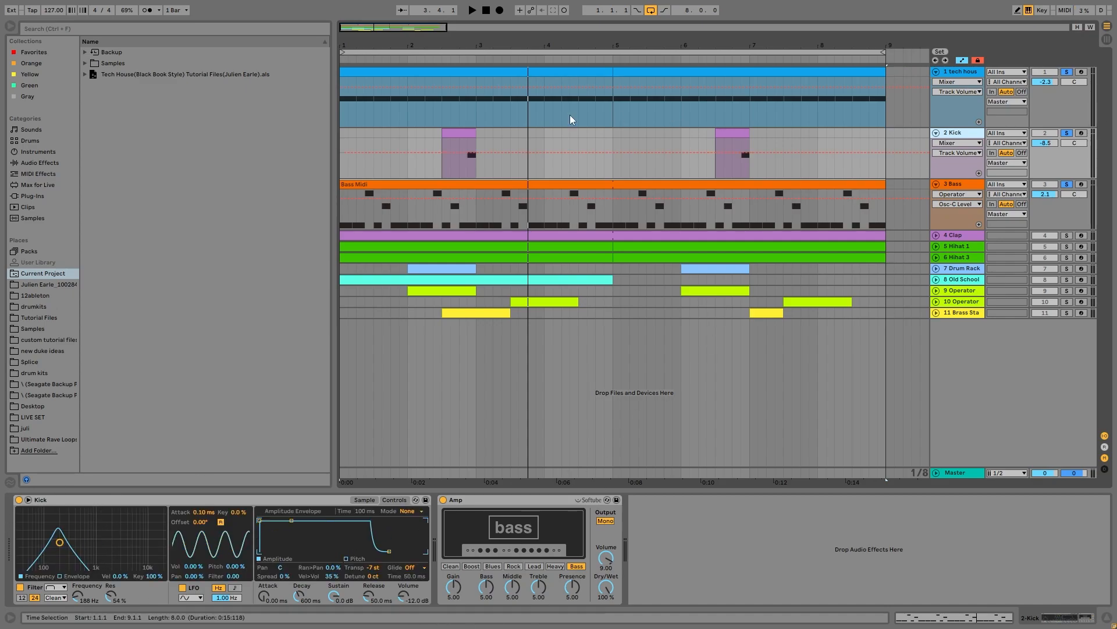
- Play from the Kick clip at 2.3.1 and solo only the Kick track during playback
{"action": "left_click", "coordinate": [467, 133]}
{"action": "key", "text": "space"}
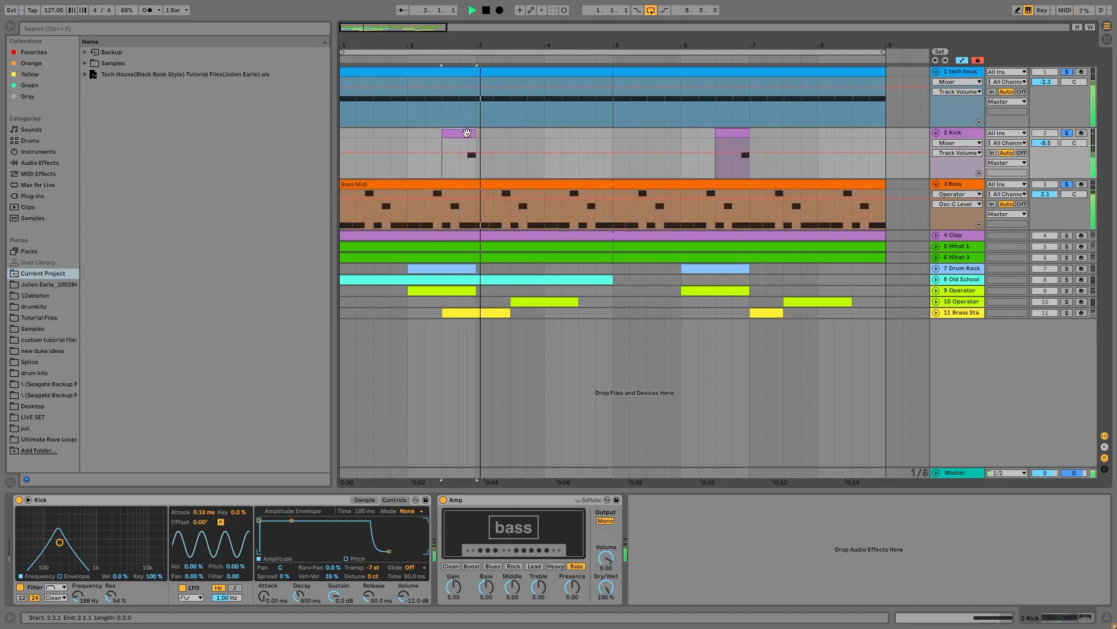
{"action": "left_click", "coordinate": [1068, 133]}
{"action": "key", "text": "space"}
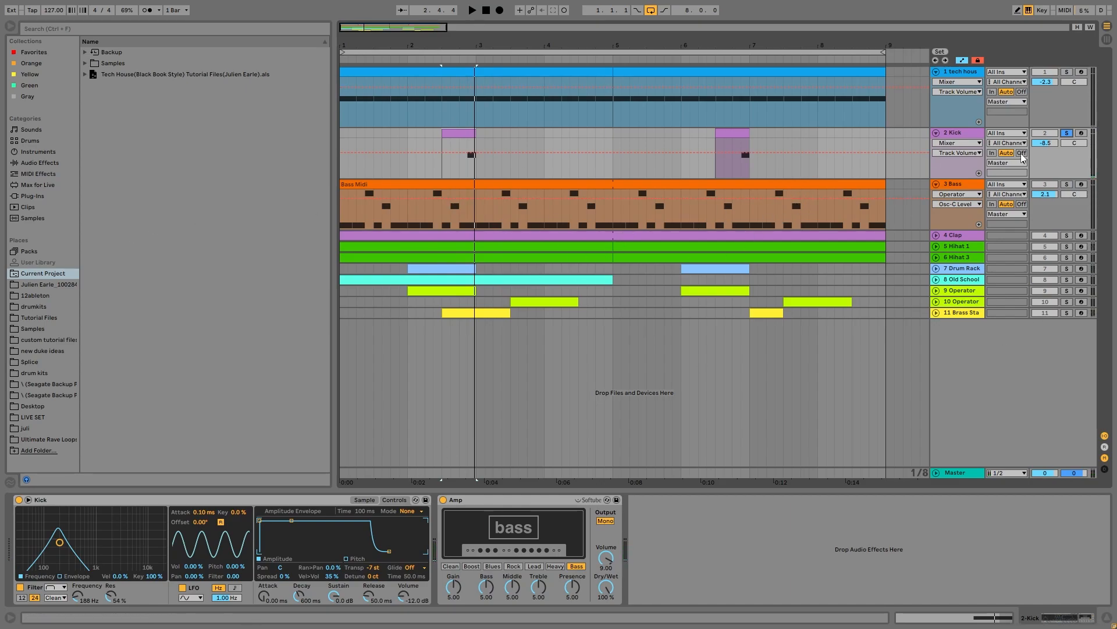
- Solo only the Bass track and play the bassline under the Kick clip from 2.3.1
{"action": "left_click", "coordinate": [1068, 185]}
{"action": "left_click_drag", "start_coordinate": [434, 51], "coordinate": [578, 177]}
{"action": "key", "text": "space"}
{"action": "key", "text": "space"}
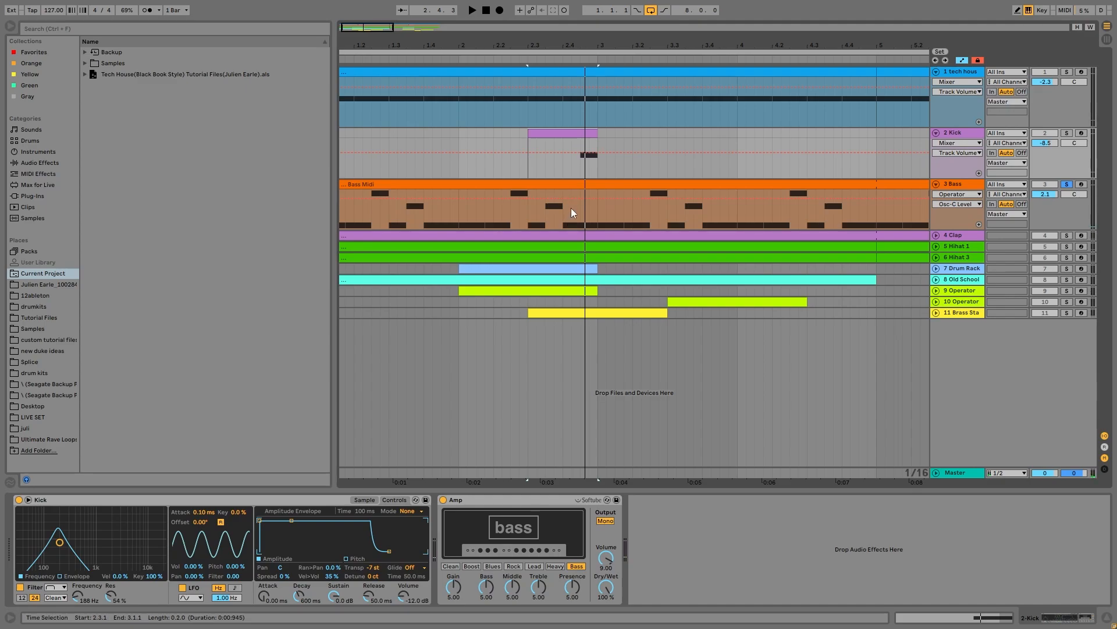
- Highlight the end of the first Kick clip, first from 2.4.3 to 3.1.1 and then from 2.4.1 to 3.1.1
{"action": "left_click", "coordinate": [584, 162]}
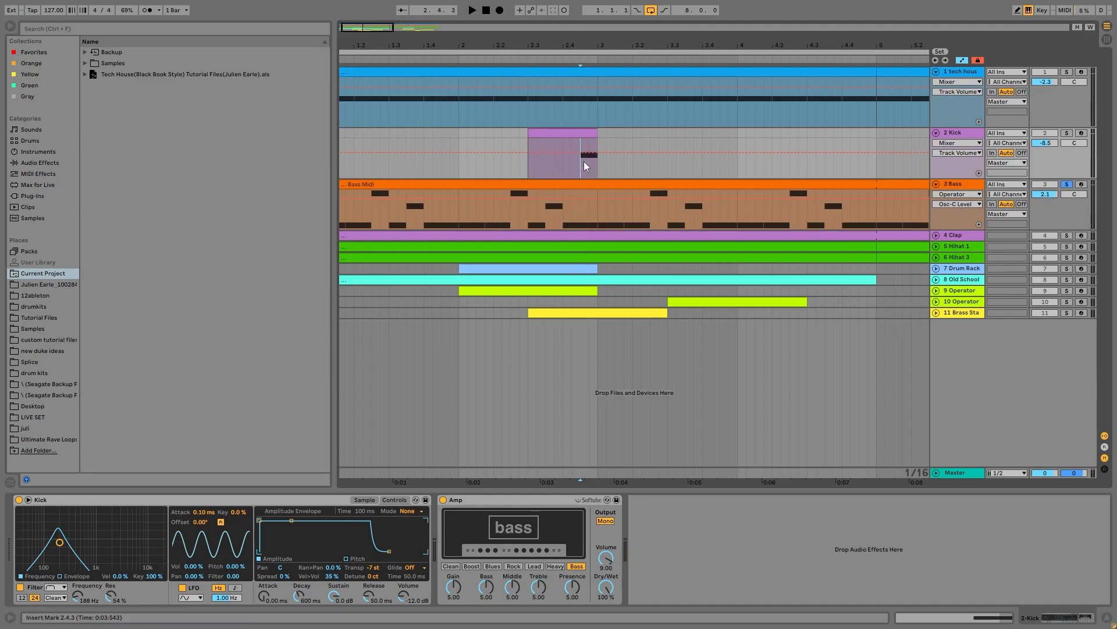
{"action": "left_click_drag", "start_coordinate": [585, 162], "coordinate": [603, 142]}
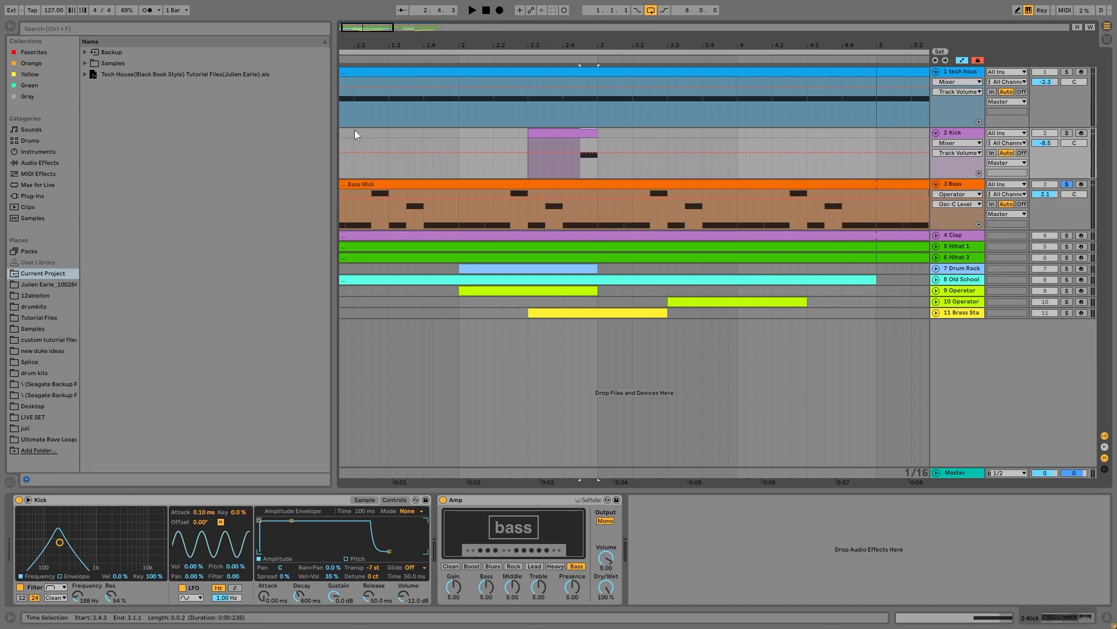
{"action": "left_click_drag", "start_coordinate": [493, 47], "coordinate": [452, 78]}
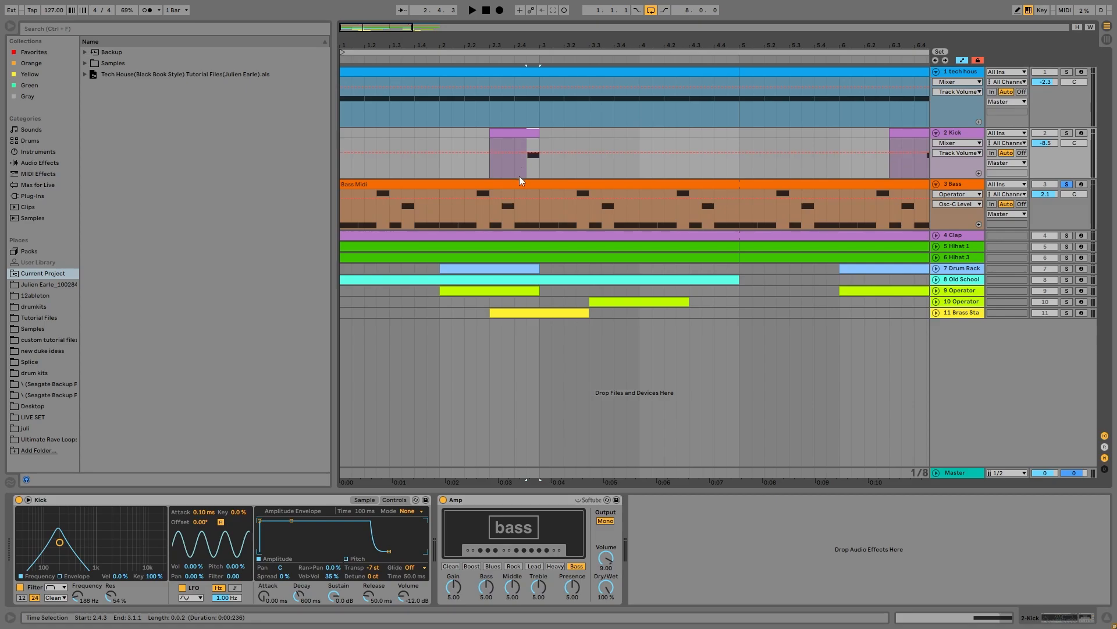
{"action": "left_click_drag", "start_coordinate": [520, 175], "coordinate": [539, 137]}
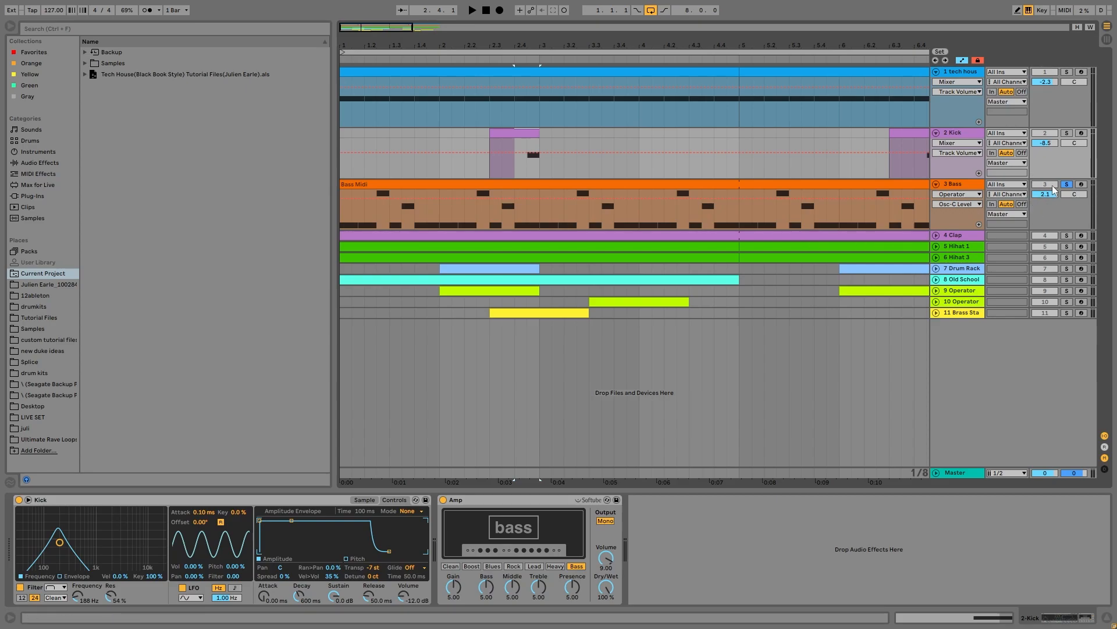
- Select the Bass clip, unsolo the Bass track and play the full eight-bar arrangement from bar 1
{"action": "left_click_drag", "start_coordinate": [564, 38], "coordinate": [565, 6]}
{"action": "left_click", "coordinate": [402, 188]}
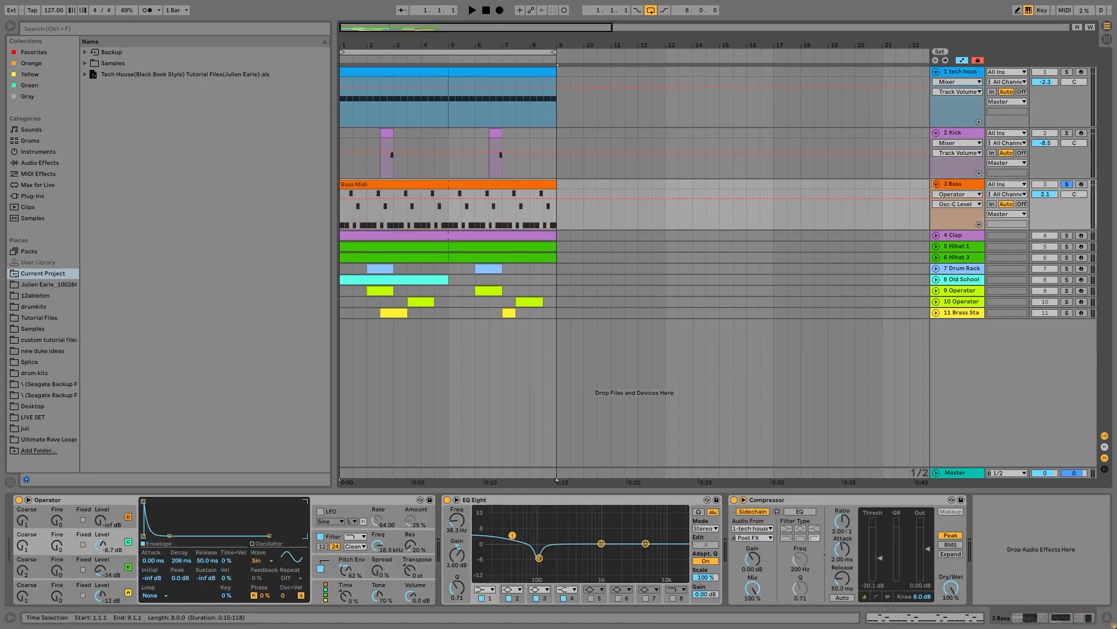
{"action": "left_click", "coordinate": [1066, 184]}
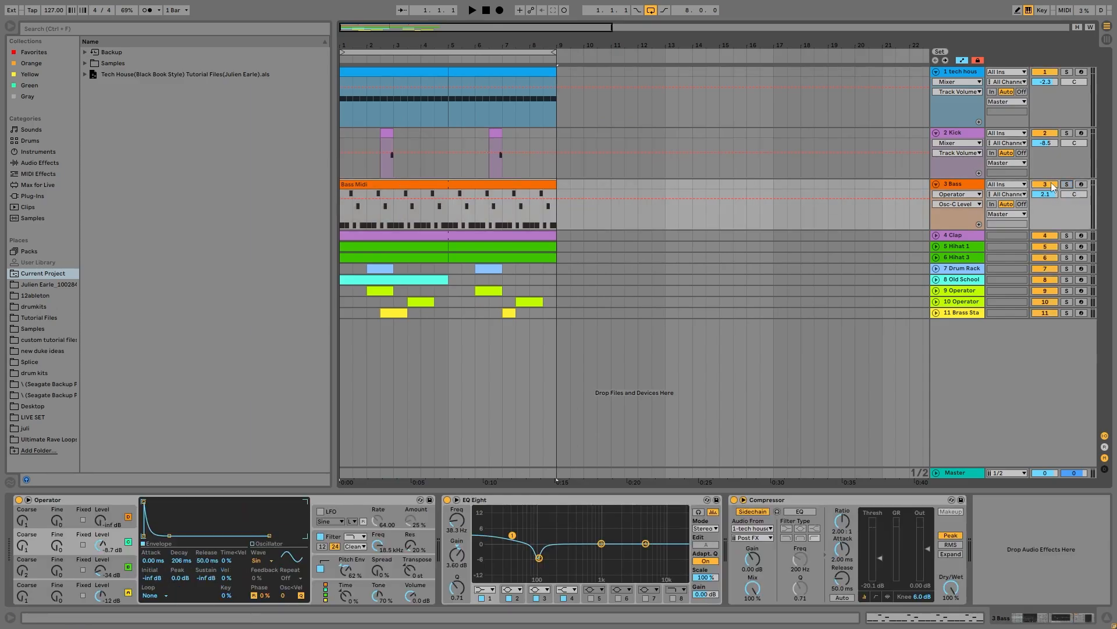
{"action": "key", "text": "space"}
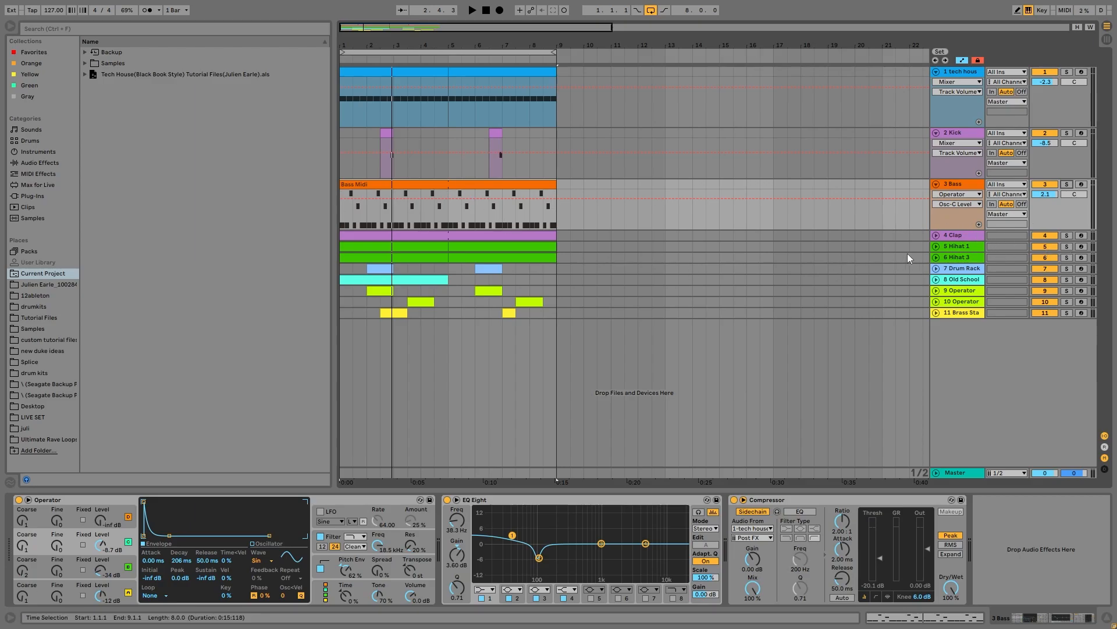
- Solo the Clap, Hihat 1, Hihat 3 and Drum Rack tracks during playback, and unfold all four
{"action": "key", "text": "space"}
{"action": "left_click", "coordinate": [955, 235]}
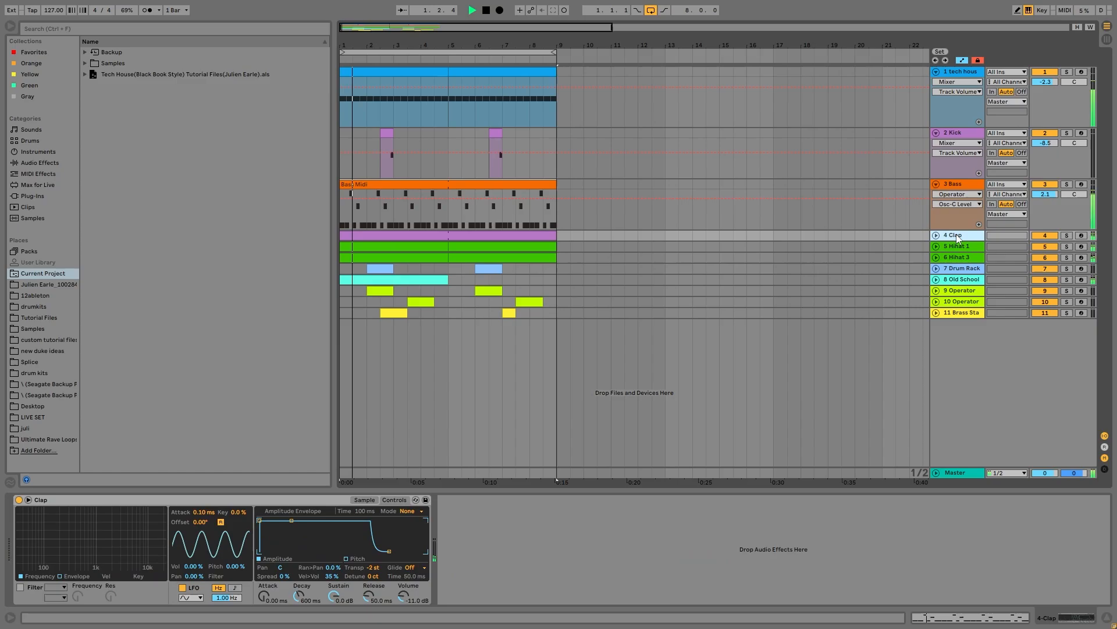
{"action": "left_click", "coordinate": [974, 266], "text": "shift"}
{"action": "left_click", "coordinate": [1068, 268]}
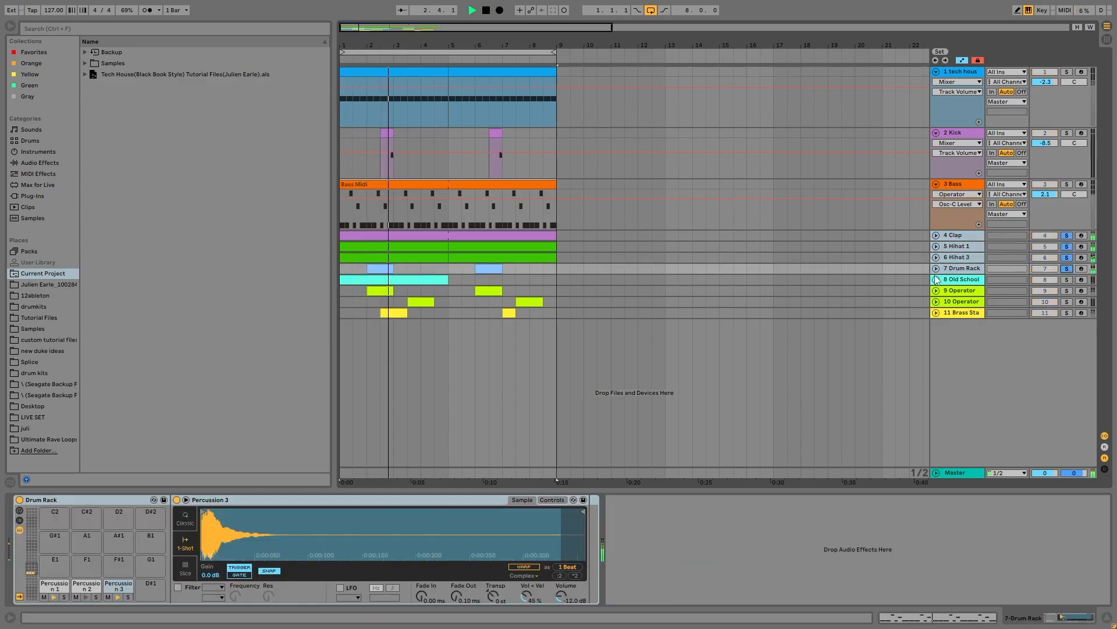
{"action": "left_click", "coordinate": [936, 257]}
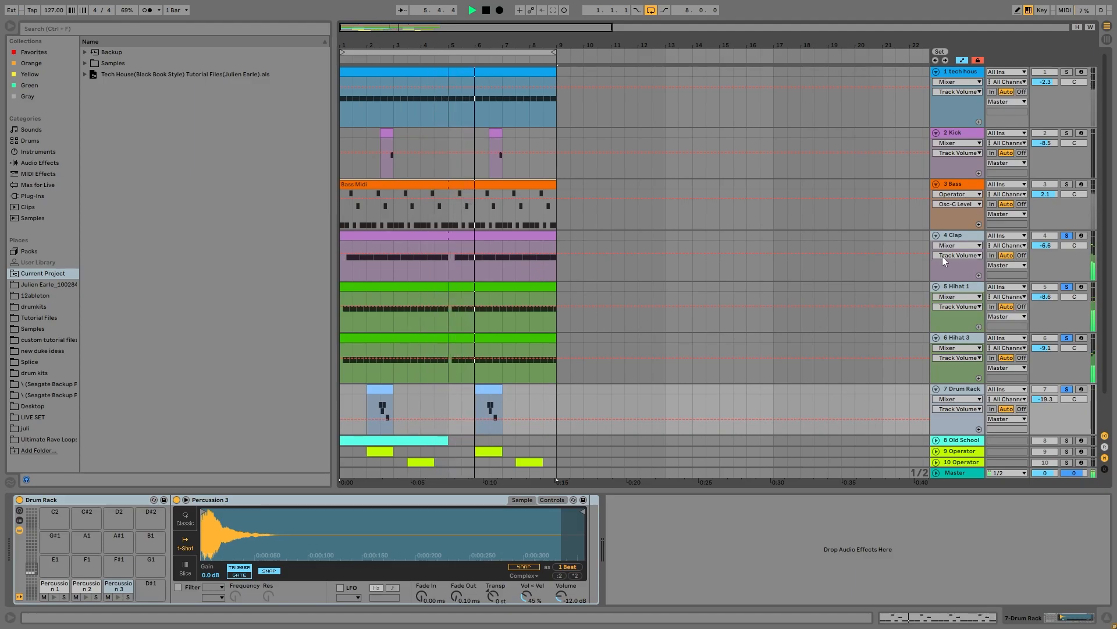
{"action": "key", "text": "space"}
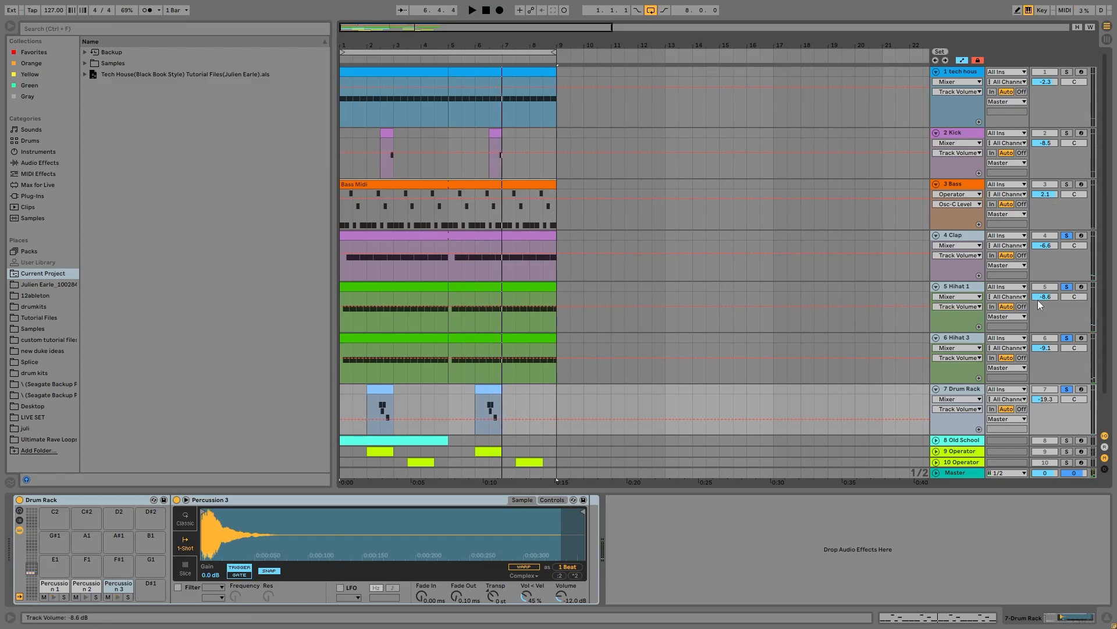
- Clear the solo on the four percussion tracks and show the Clap track's device
{"action": "left_click", "coordinate": [1067, 235]}
{"action": "left_click", "coordinate": [1069, 235]}
{"action": "left_click", "coordinate": [960, 286]}
{"action": "left_click", "coordinate": [953, 236]}
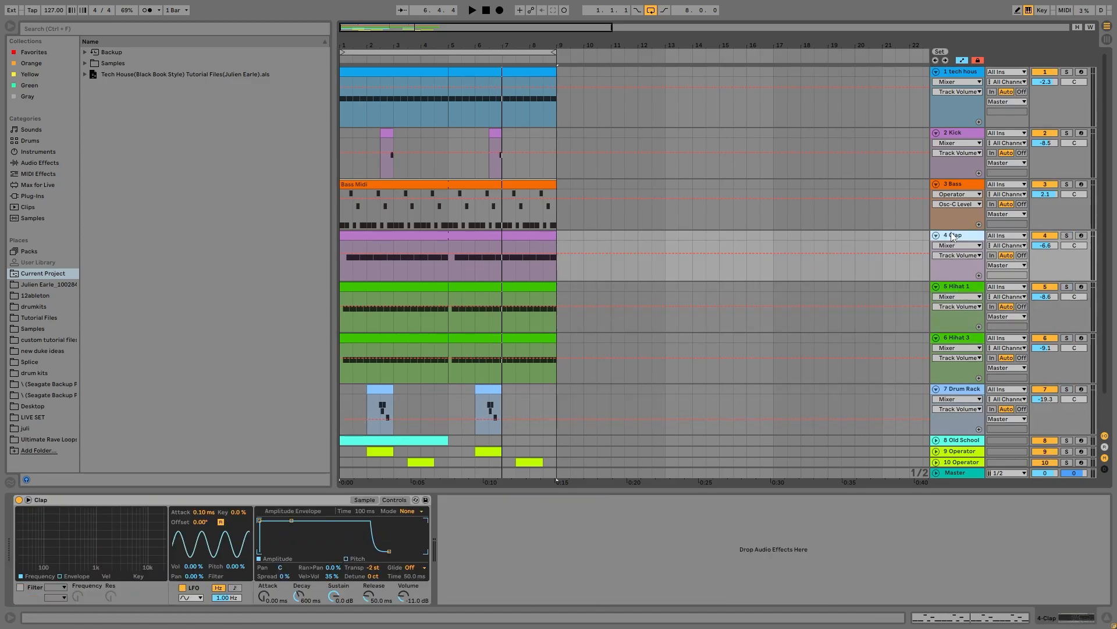
- Solo the Clap track and play it from bar 1 to audition its pattern
{"action": "left_click", "coordinate": [1067, 236]}
{"action": "key", "text": "space"}
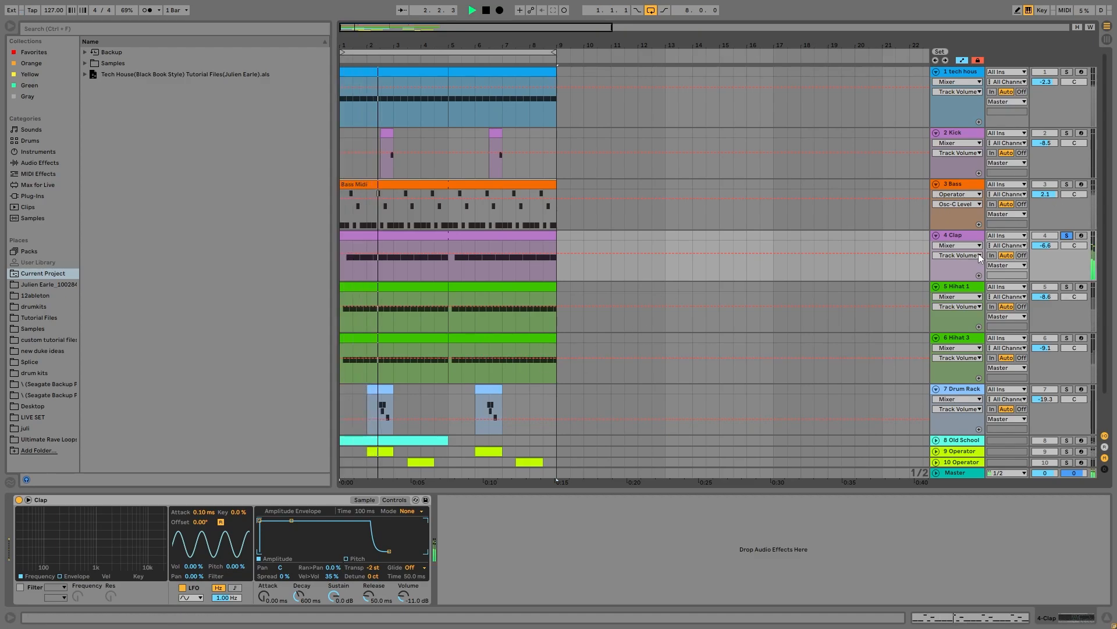
{"action": "key", "text": "space"}
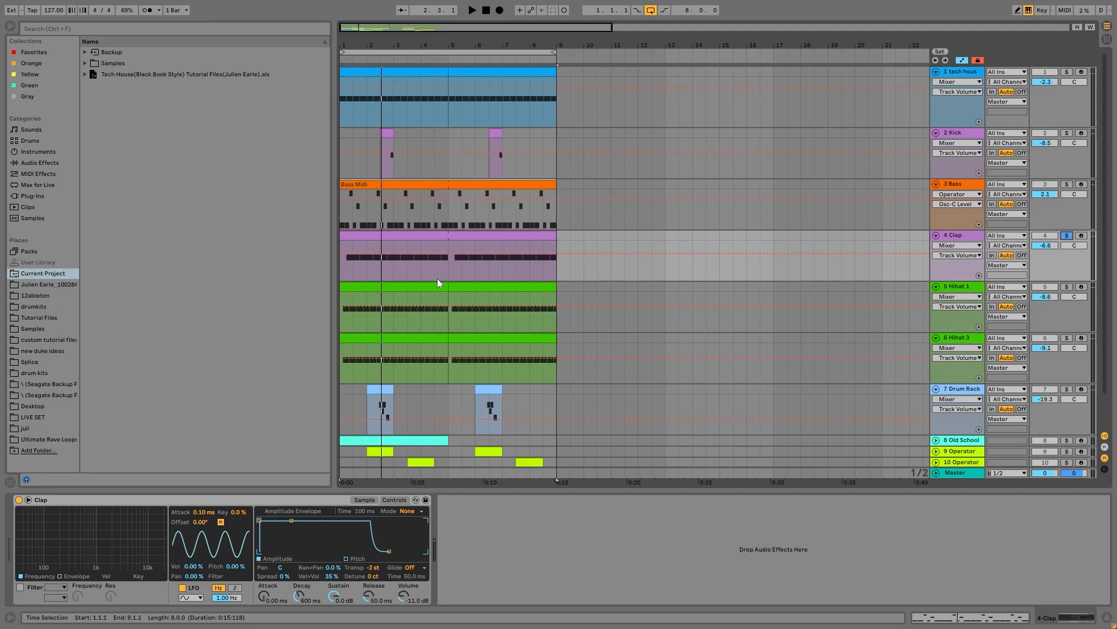
{"action": "key", "text": "space"}
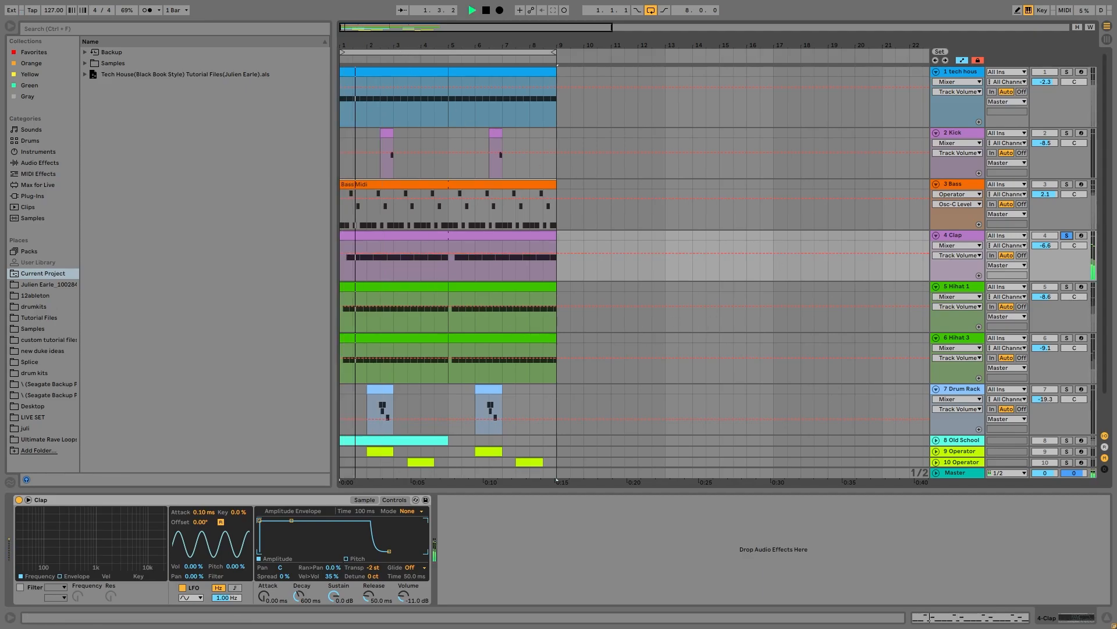
{"action": "left_click_drag", "start_coordinate": [593, 39], "coordinate": [593, 65]}
{"action": "key", "text": "space"}
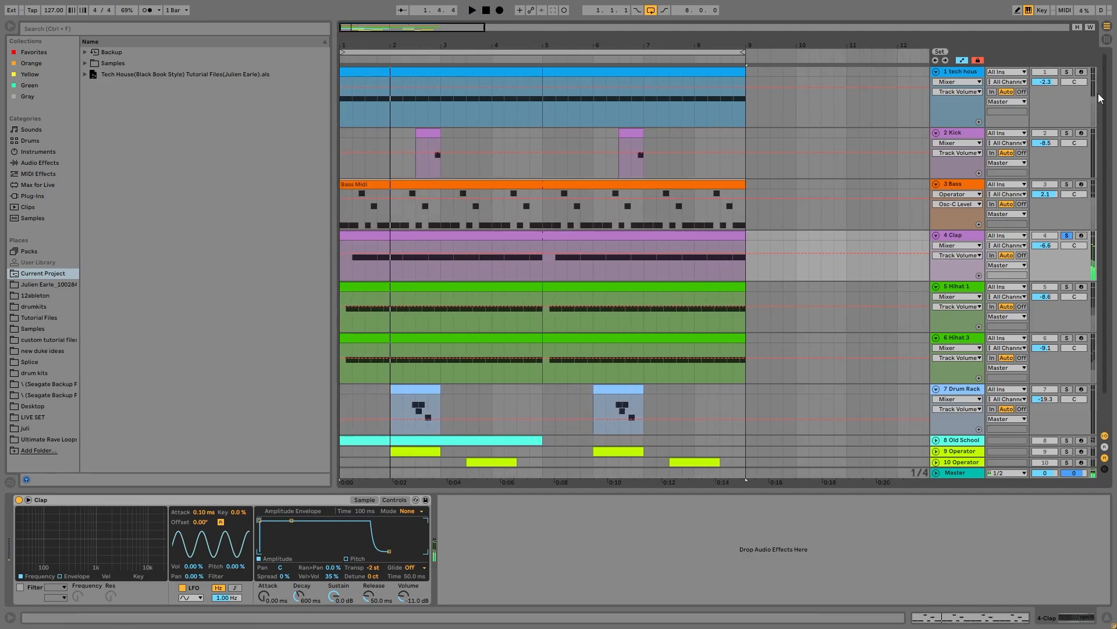
- Add the tech house kick on track 1 to the solo and play it together with the Clap from bar 1
{"action": "left_click", "coordinate": [1067, 73]}
{"action": "key", "text": "space"}
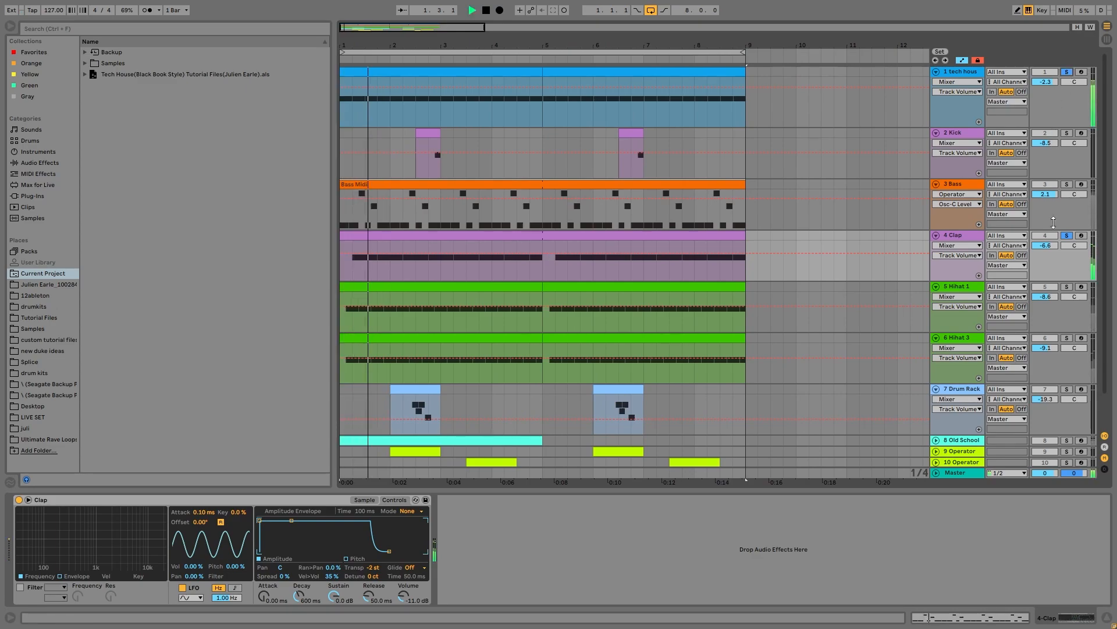
{"action": "key", "text": "space"}
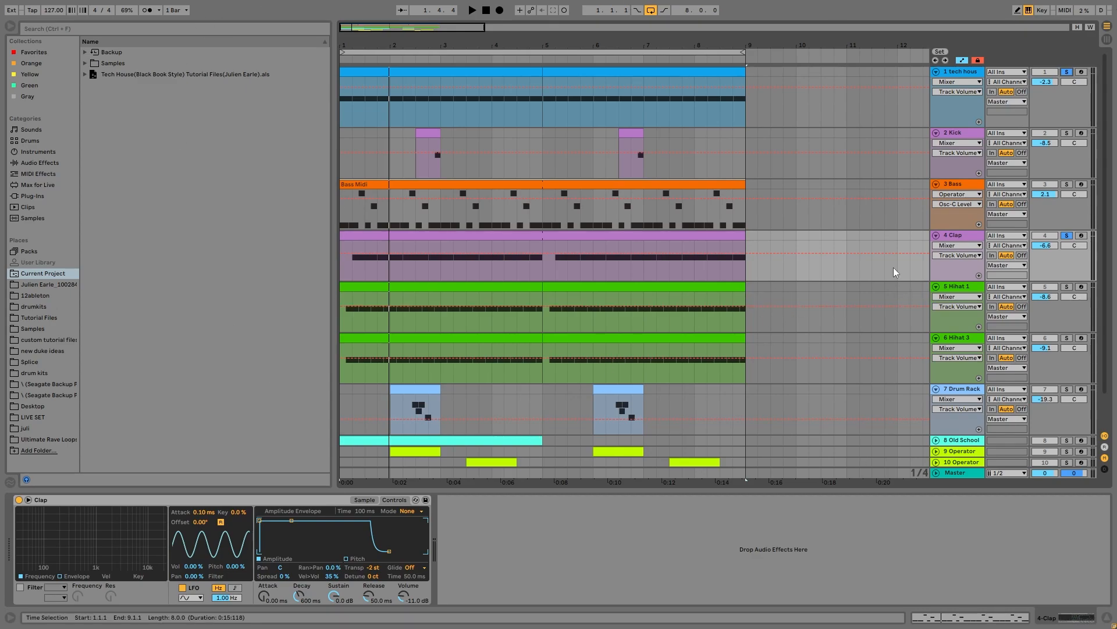
- Solo Hihat 1 with its device shown and play it from bar 1, comparing it with Hihat 3 soloed
{"action": "left_click", "coordinate": [1067, 286]}
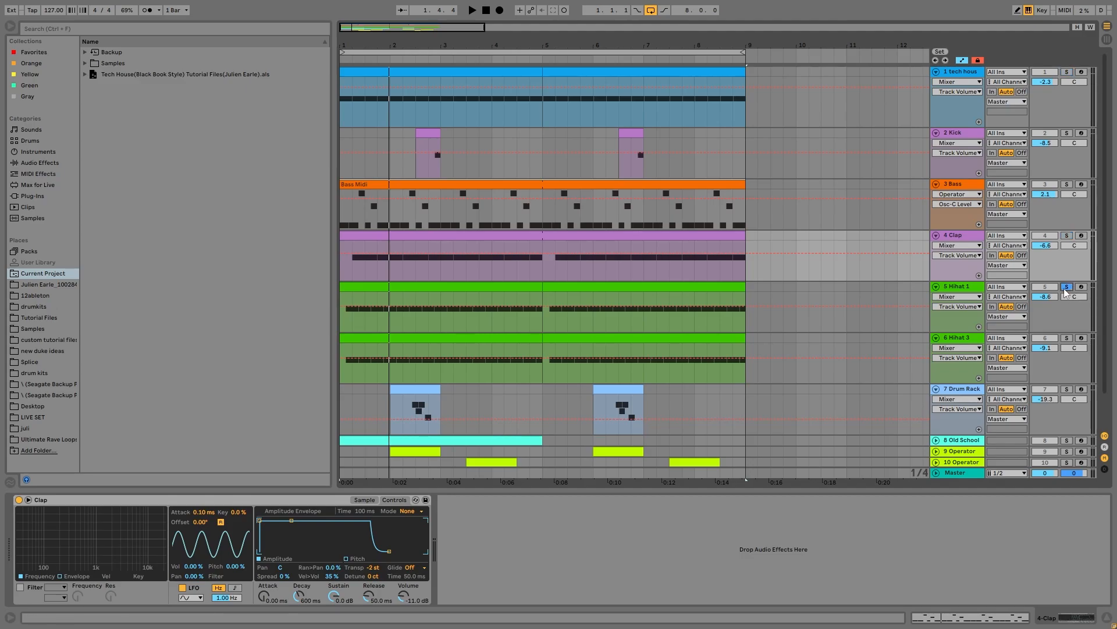
{"action": "left_click", "coordinate": [964, 287]}
{"action": "key", "text": "space"}
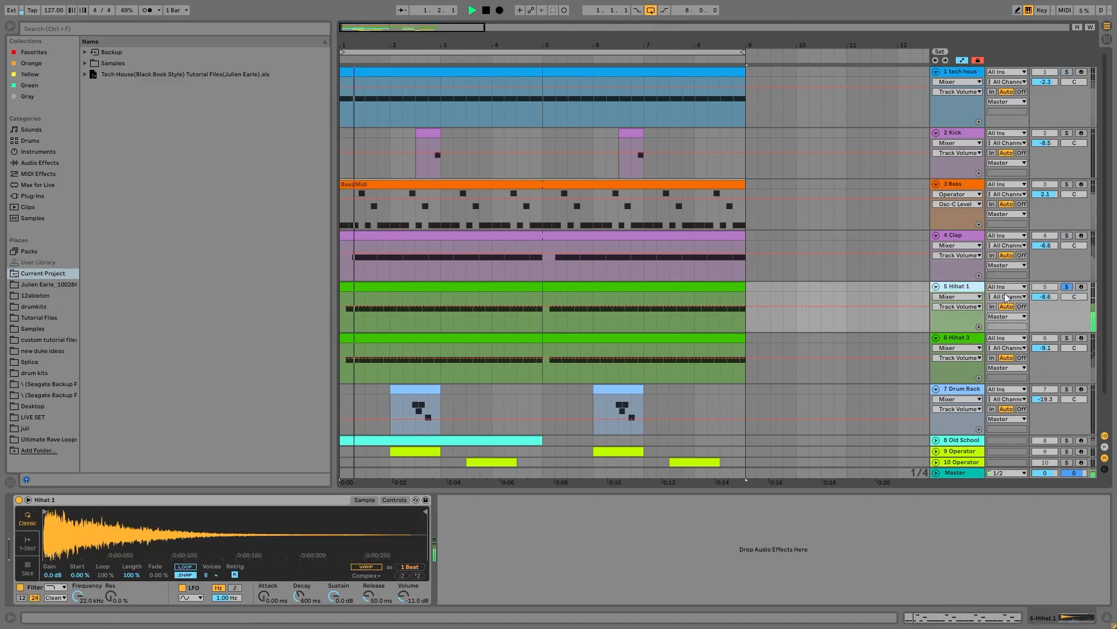
{"action": "left_click", "coordinate": [1067, 338]}
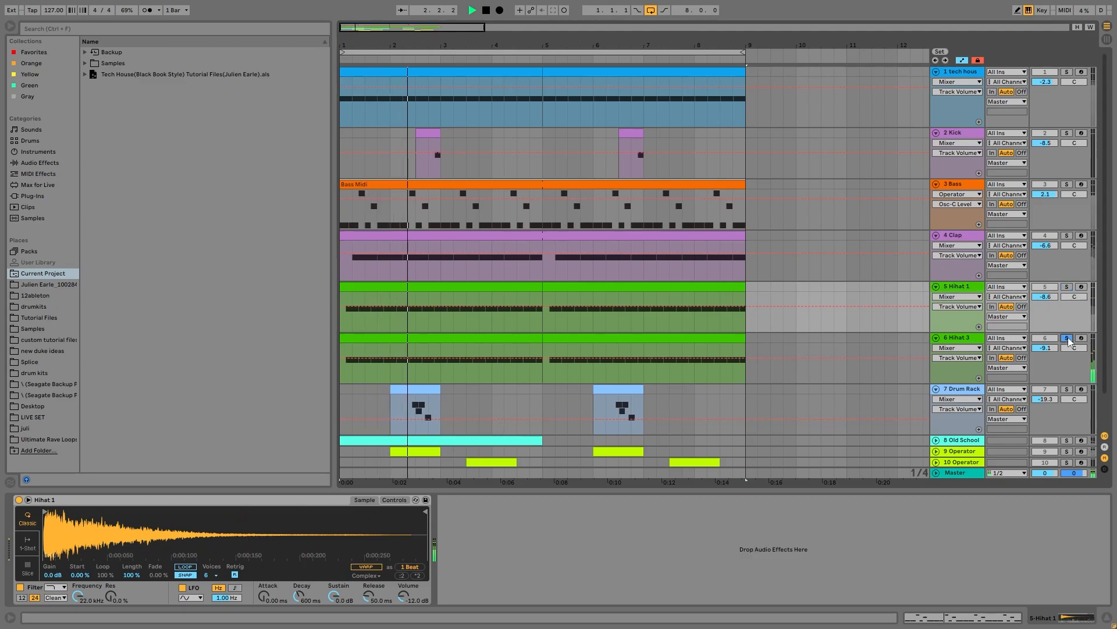
{"action": "left_click", "coordinate": [1067, 286]}
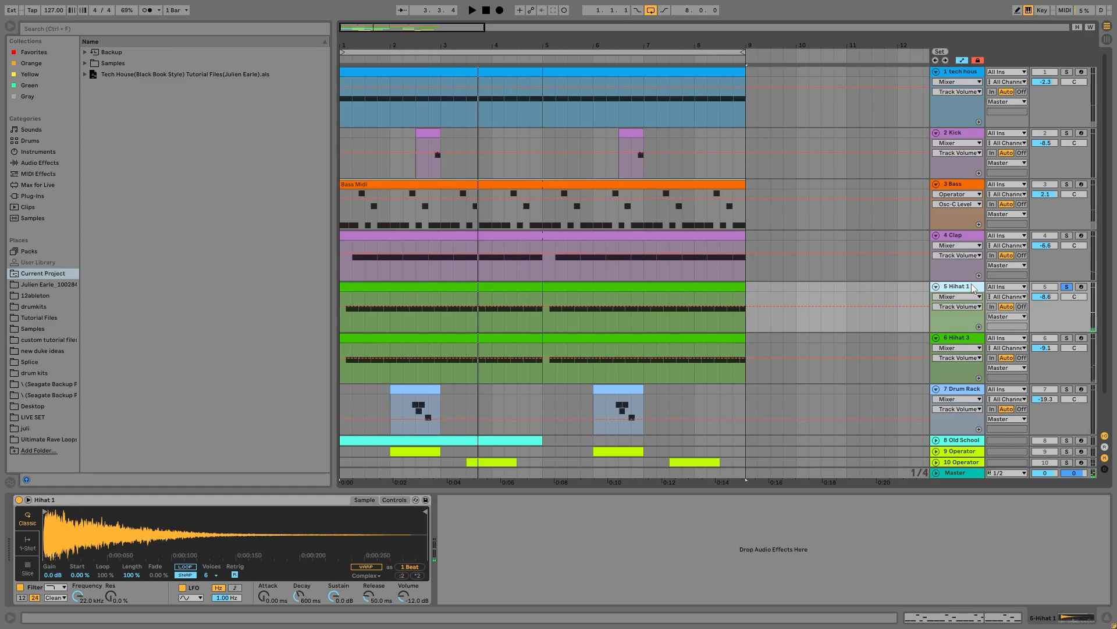
{"action": "key", "text": "space"}
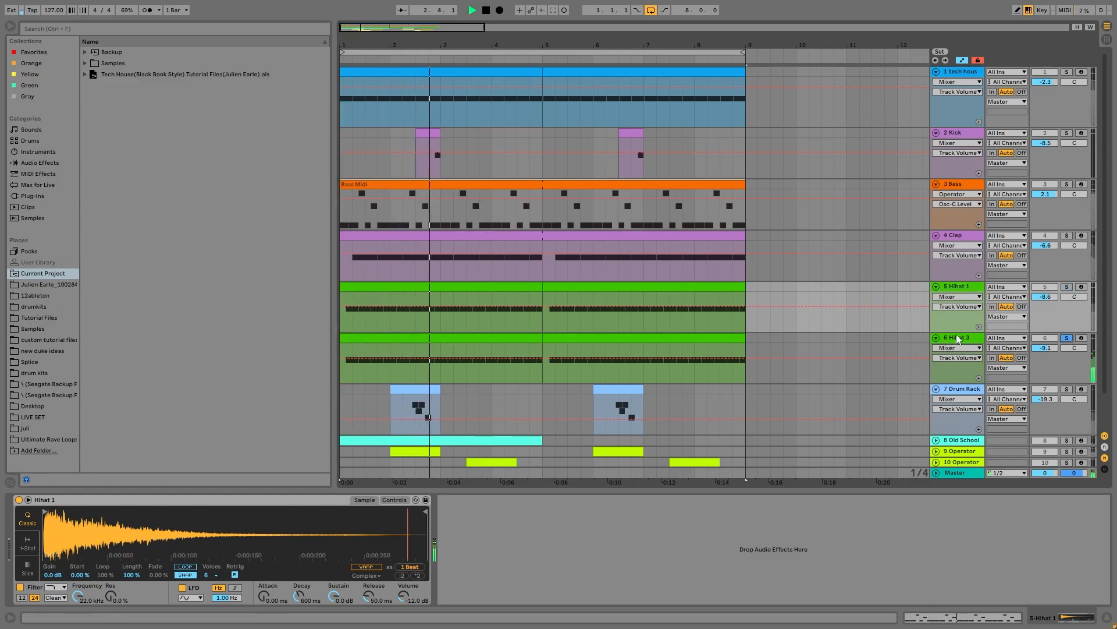
- Show Hihat 3's device, play it soloed, compare it with Hihat 1 separately and together, and clear both solos
{"action": "left_click", "coordinate": [1067, 338]}
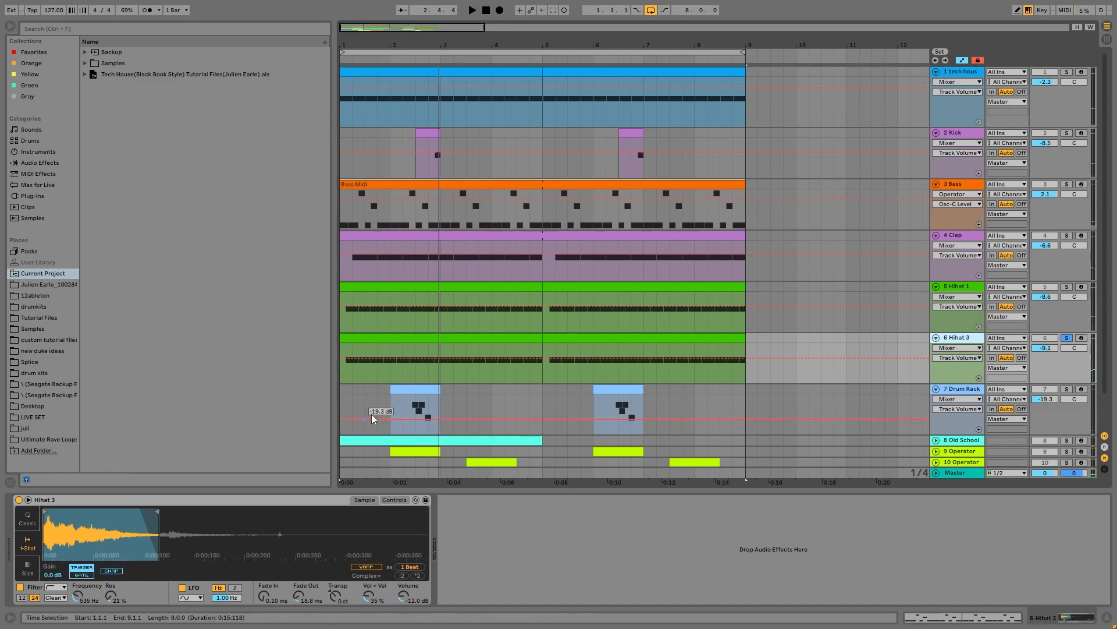
{"action": "key", "text": "space"}
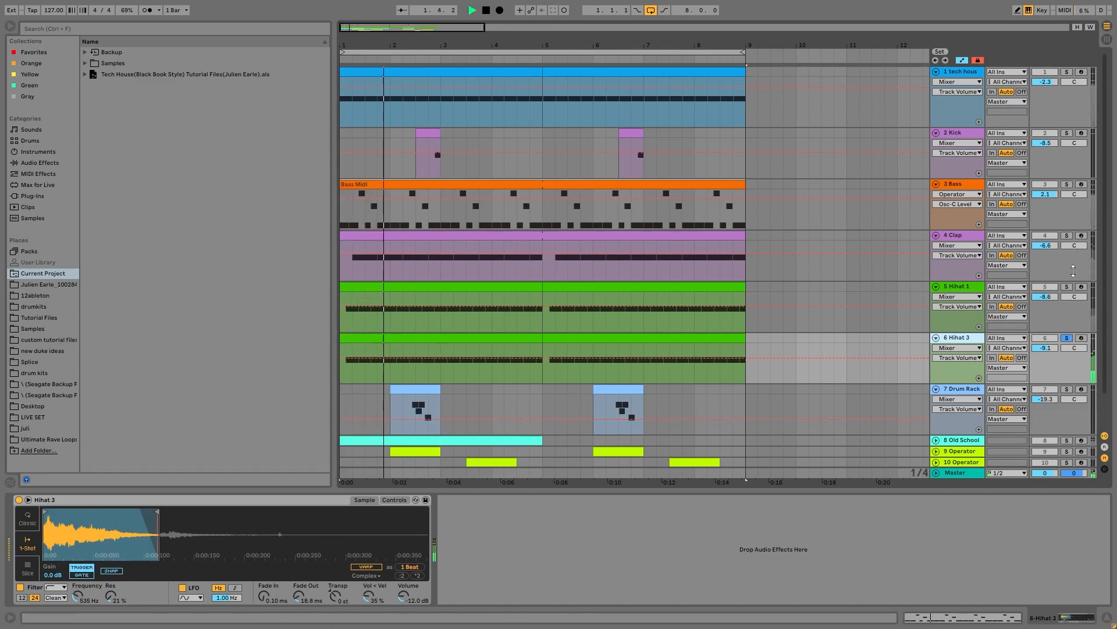
{"action": "left_click", "coordinate": [1067, 287], "text": "ctrl"}
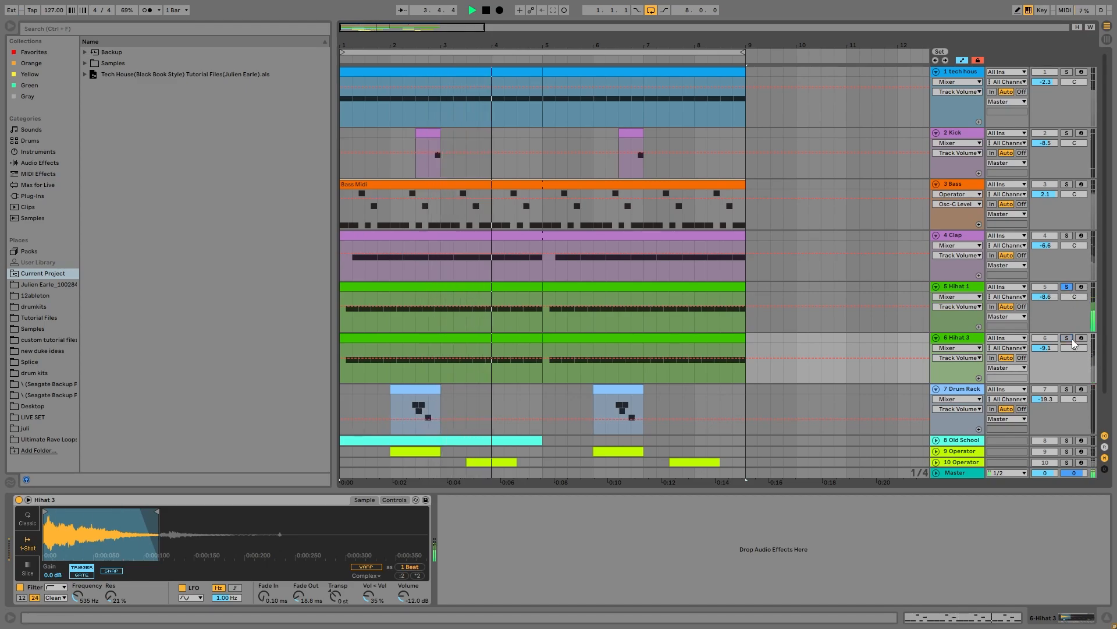
{"action": "left_click", "coordinate": [1067, 288], "text": "ctrl"}
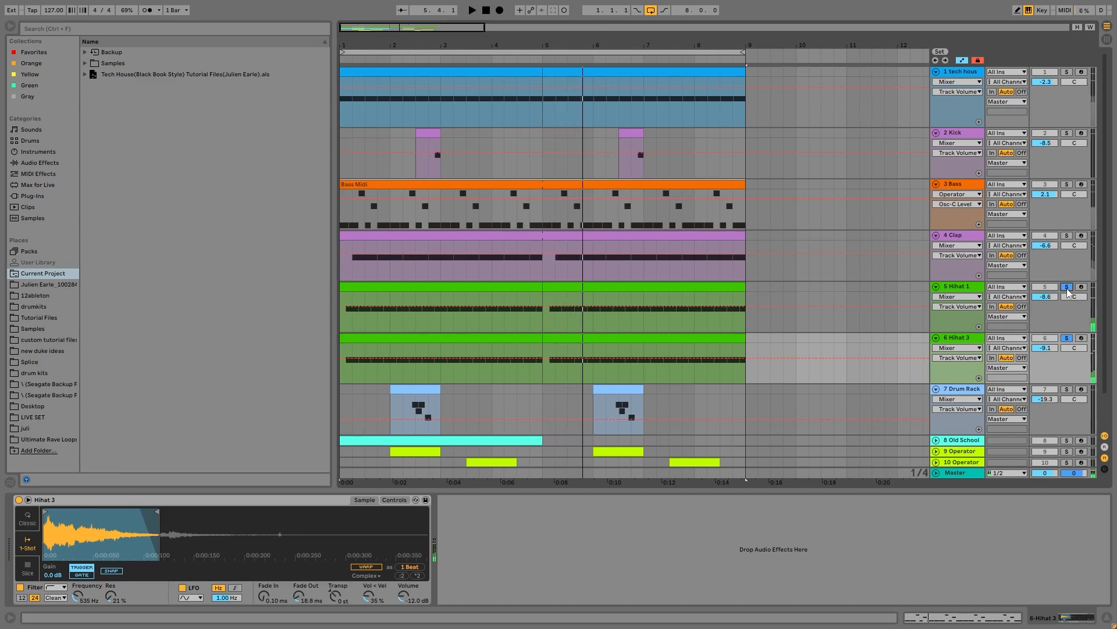
{"action": "left_click", "coordinate": [1067, 287]}
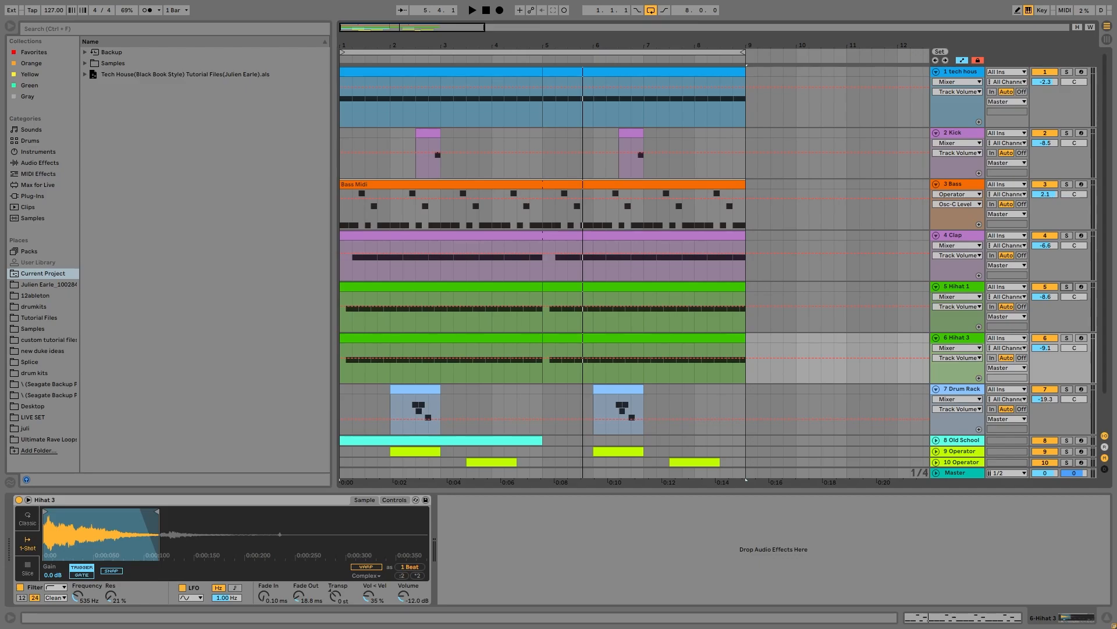
- Show the Hihat 1 track's device and play the full arrangement briefly from bar 1
{"action": "left_click", "coordinate": [981, 289]}
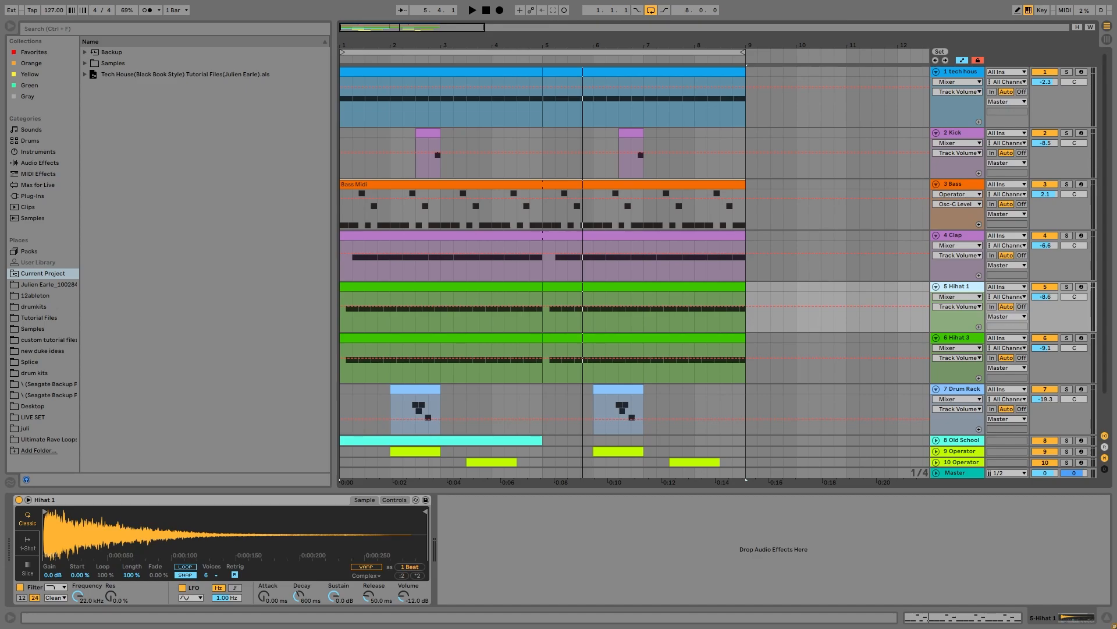
{"action": "key", "text": "space"}
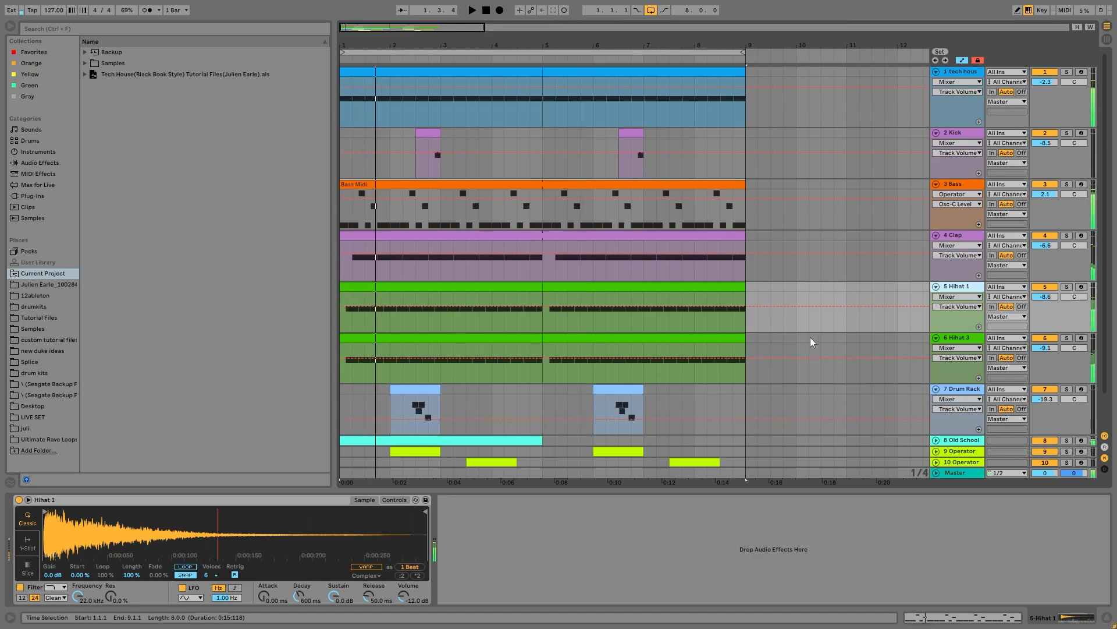
{"action": "scroll", "coordinate": [818, 348], "scroll_direction": "down", "scroll_amount": 1}
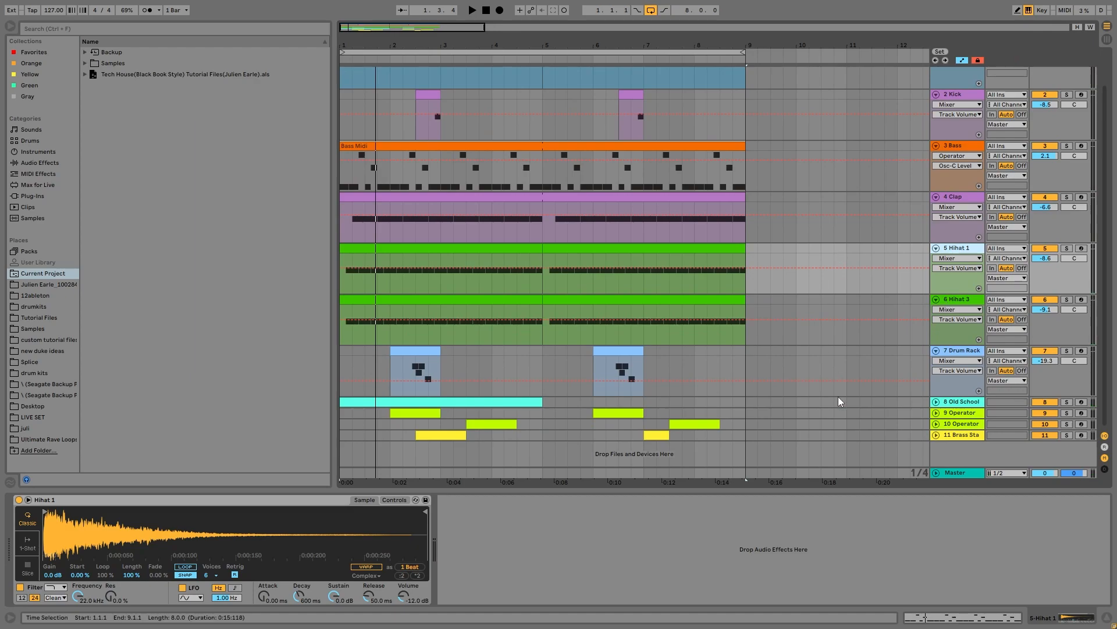
- Solo the Drum Rack track, play its first clip from 2.1.1, and clear the solo
{"action": "left_click", "coordinate": [1067, 350]}
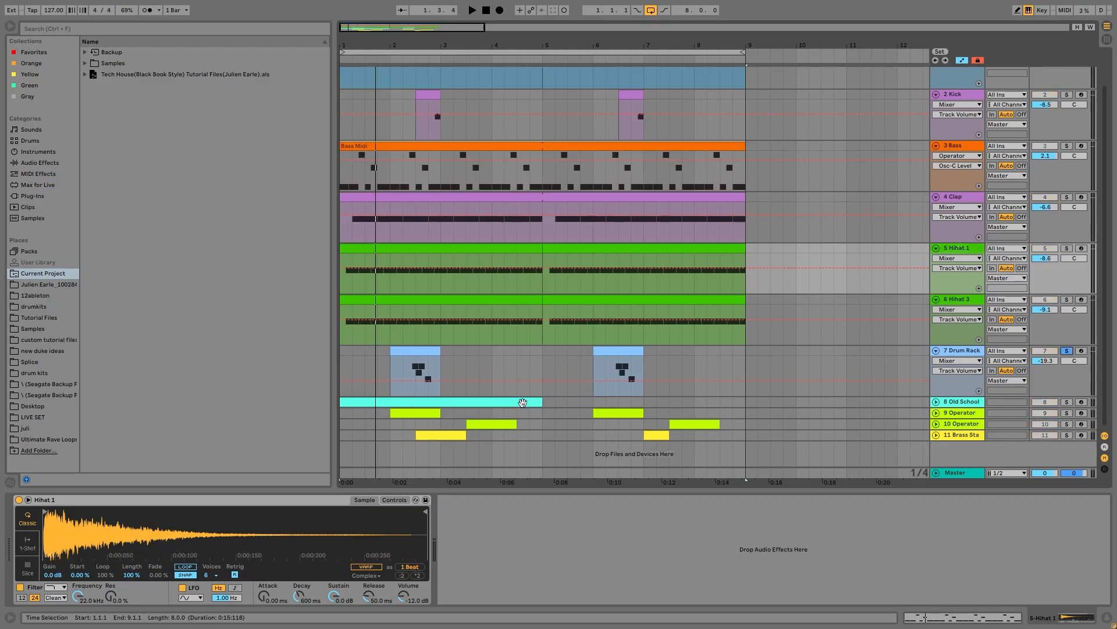
{"action": "left_click", "coordinate": [417, 350]}
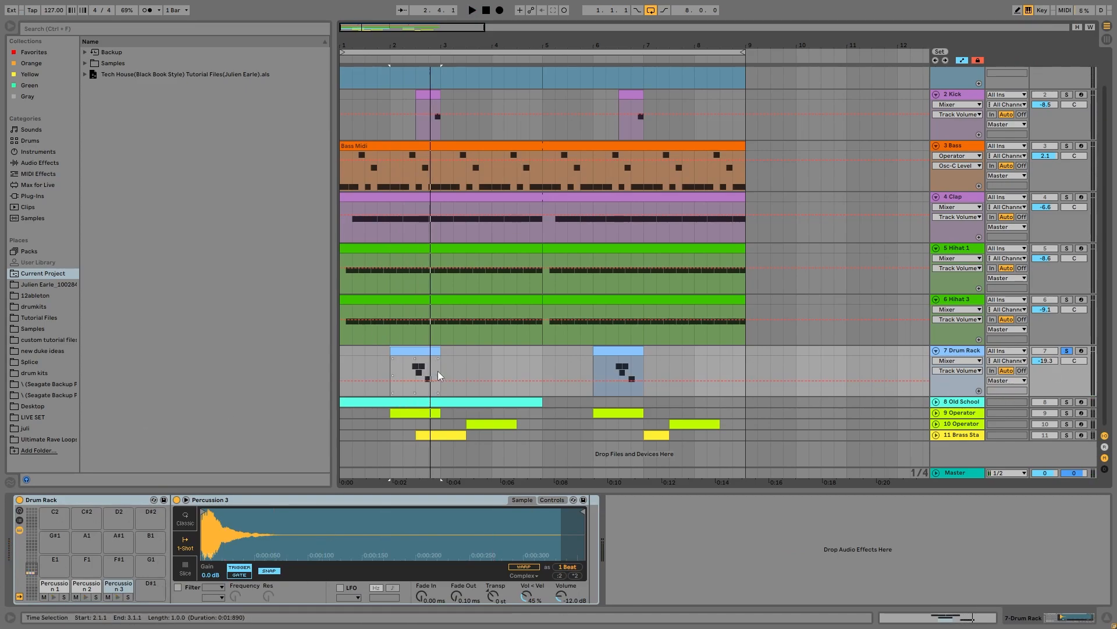
{"action": "key", "text": "space"}
{"action": "left_click", "coordinate": [1067, 350]}
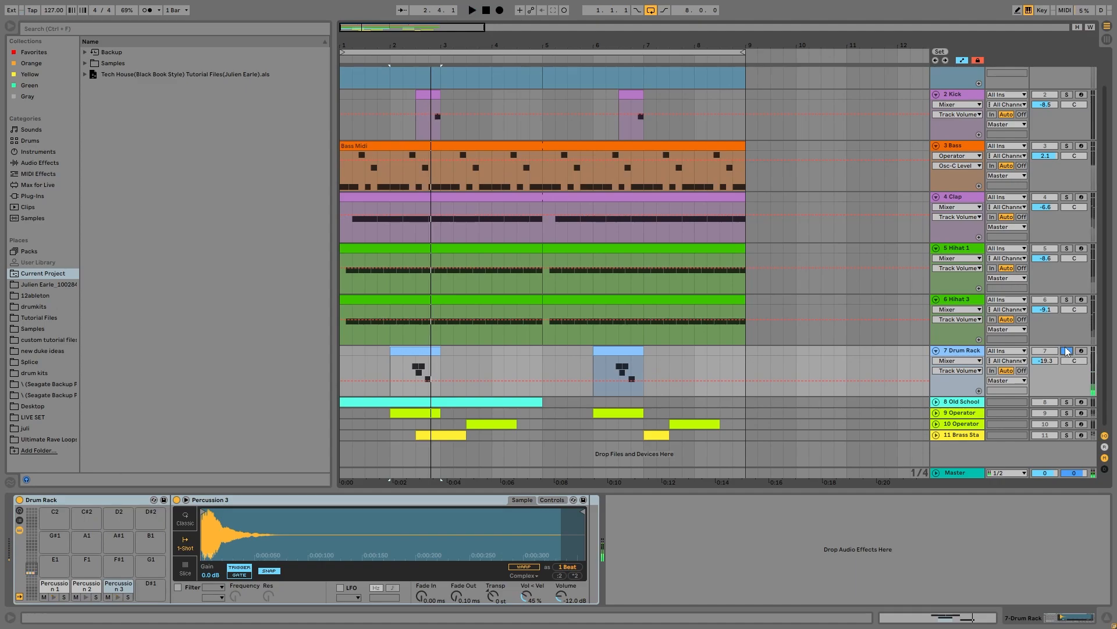
{"action": "key", "text": "space"}
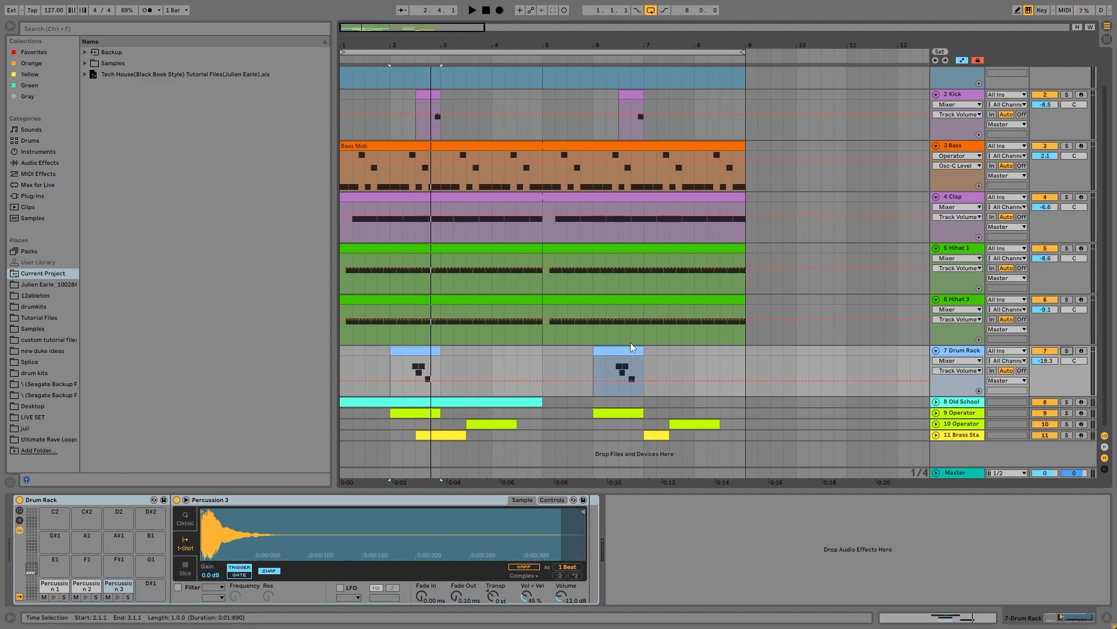
- Select the first Hihat 3 clip and play the full arrangement from bar 1
{"action": "left_click", "coordinate": [411, 297]}
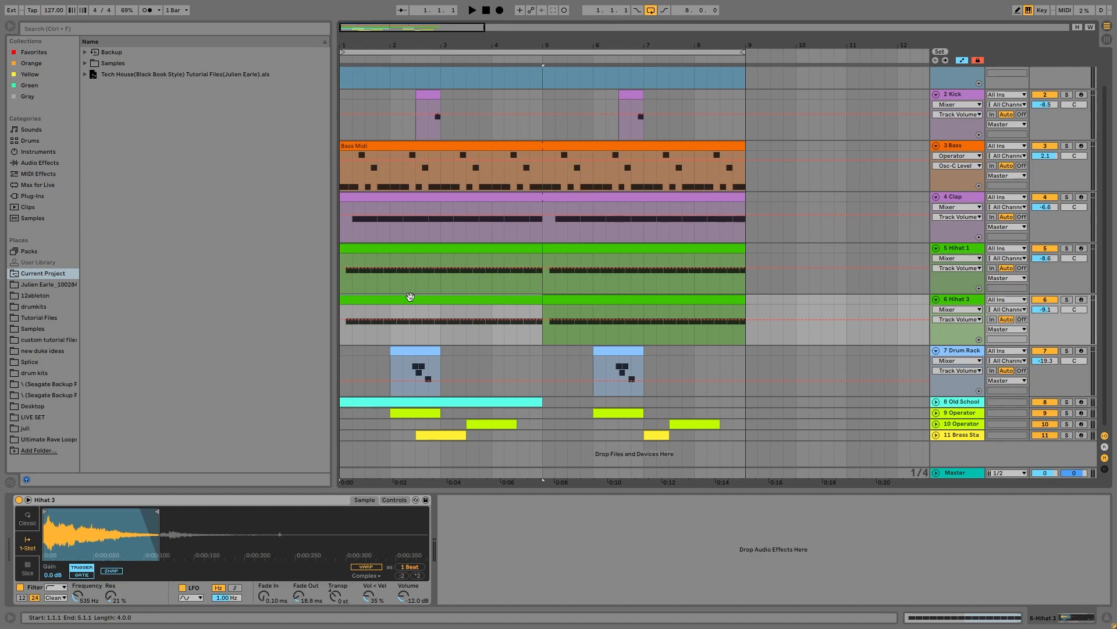
{"action": "key", "text": "space"}
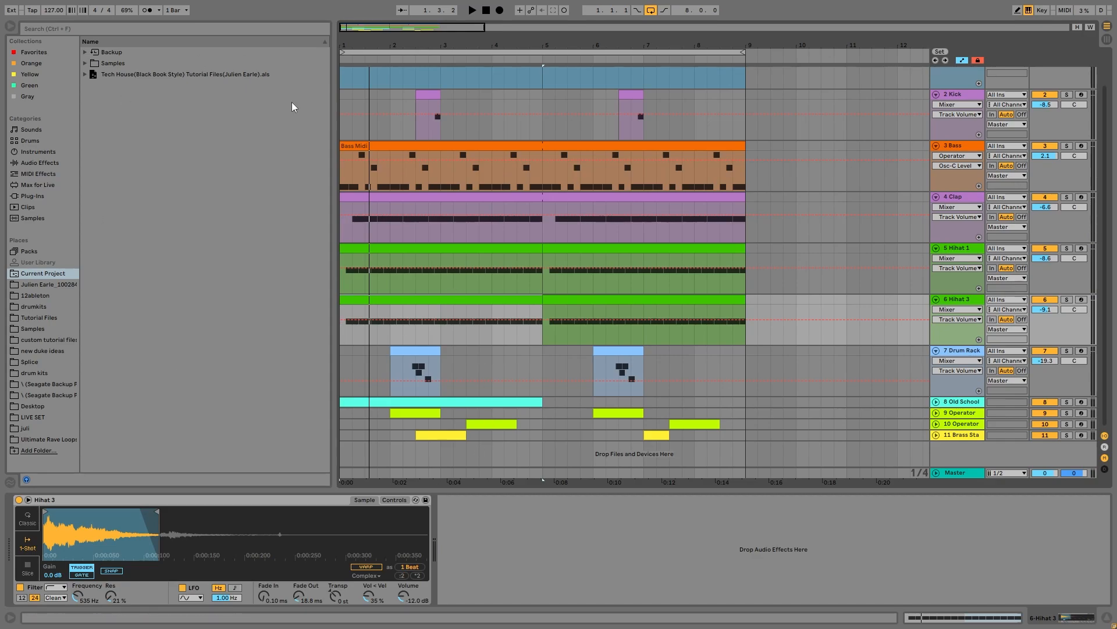
{"action": "left_click", "coordinate": [545, 252]}
{"action": "scroll", "coordinate": [642, 76], "scroll_direction": "up", "scroll_amount": 2}
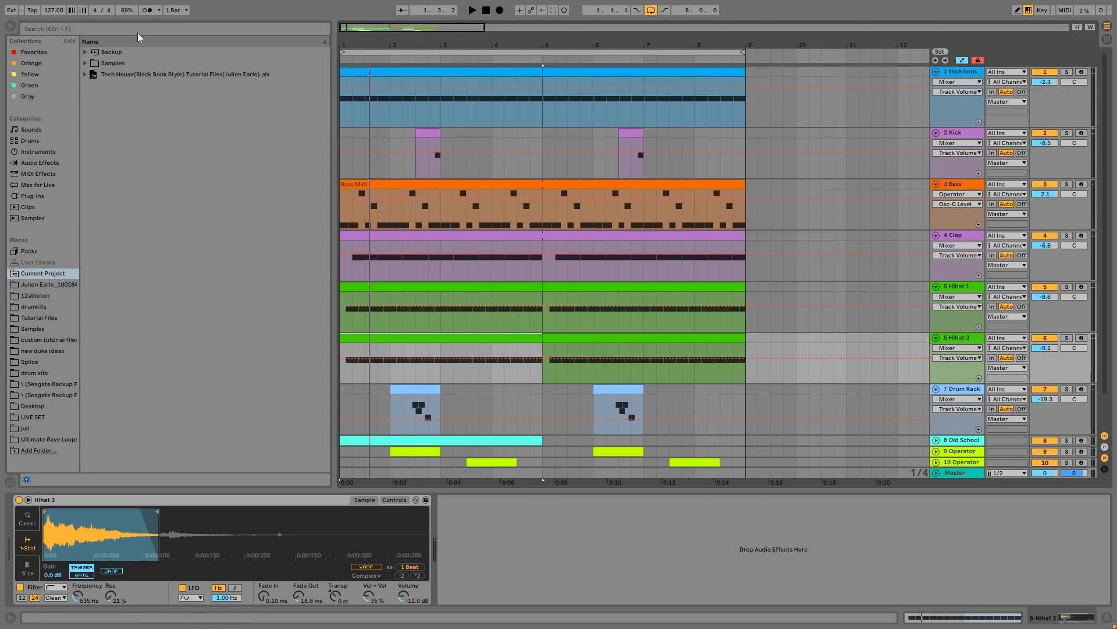
{"action": "scroll", "coordinate": [607, 294], "scroll_direction": "down", "scroll_amount": 2}
- Select the first Drum Rack clip, play from 2.1.1, and solo the Drum Rack and Kick tracks to hear them together
{"action": "left_click", "coordinate": [438, 376]}
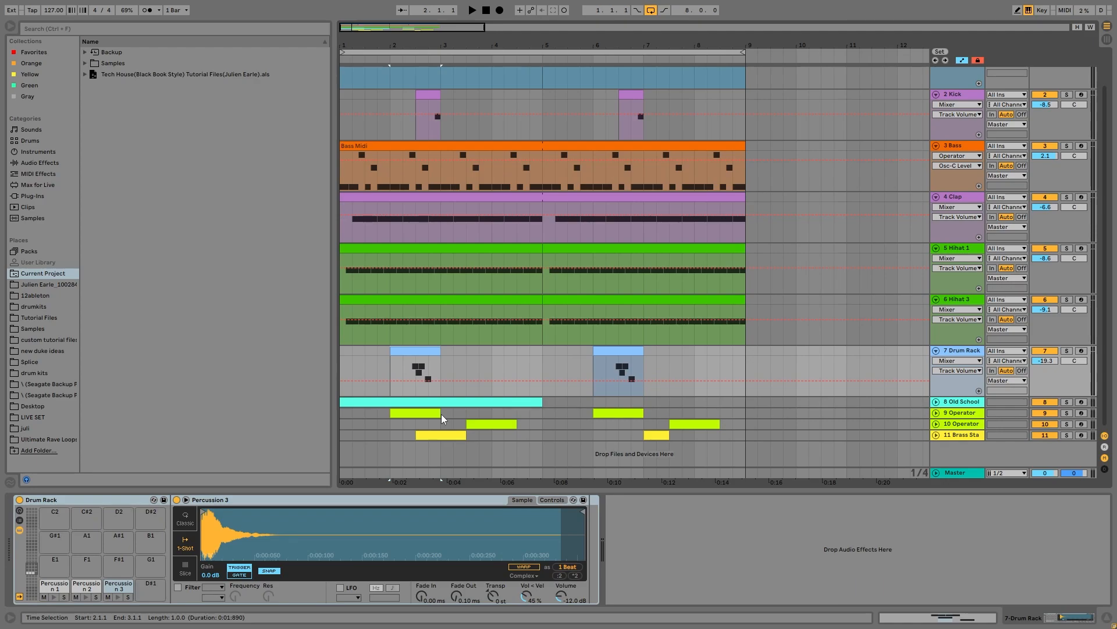
{"action": "key", "text": "space"}
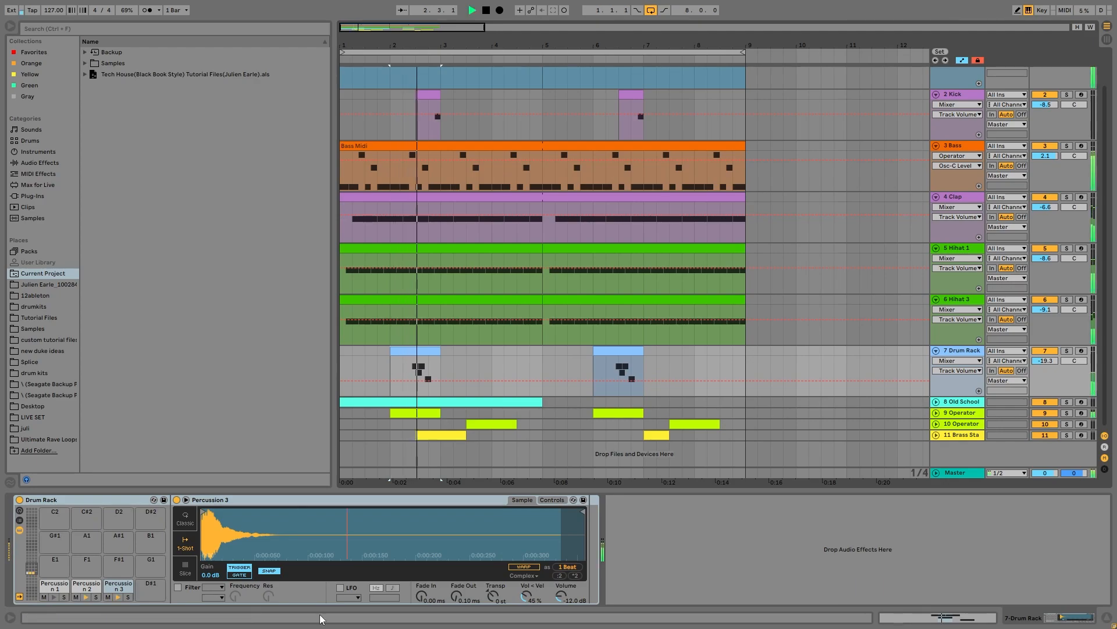
{"action": "left_click", "coordinate": [1066, 351]}
{"action": "left_click", "coordinate": [1067, 95]}
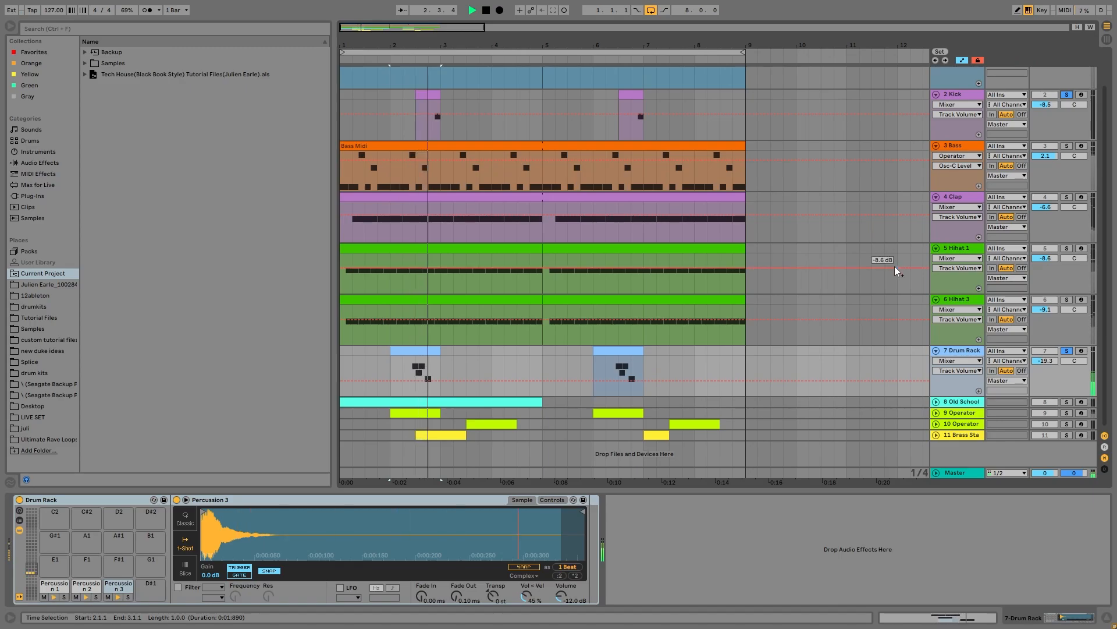
{"action": "key", "text": "space"}
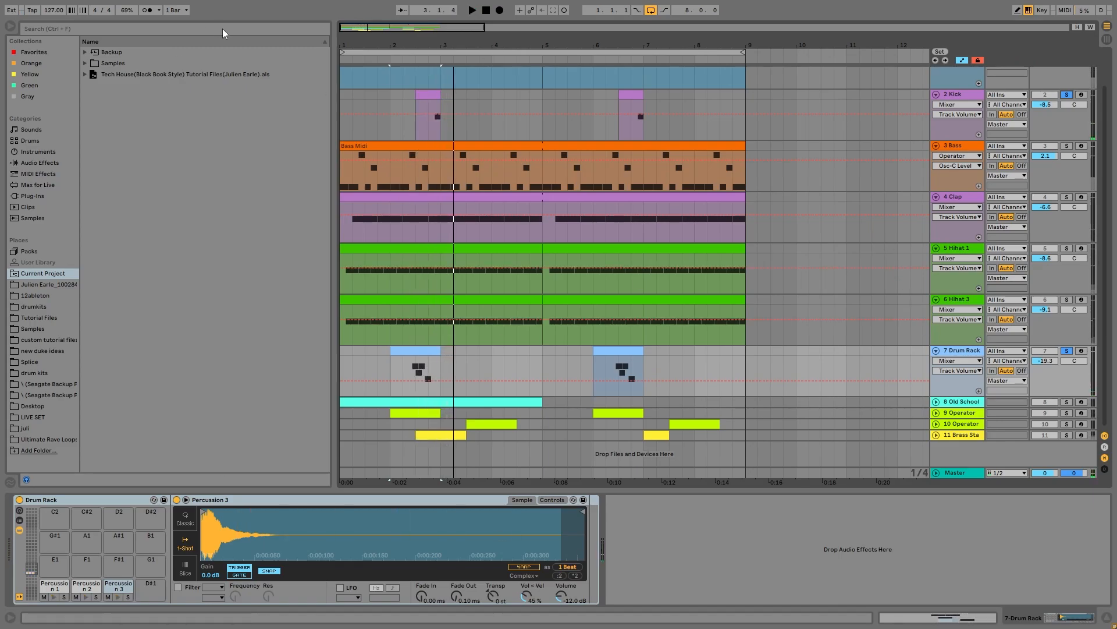
{"action": "key", "text": "space"}
{"action": "key", "text": "space"}
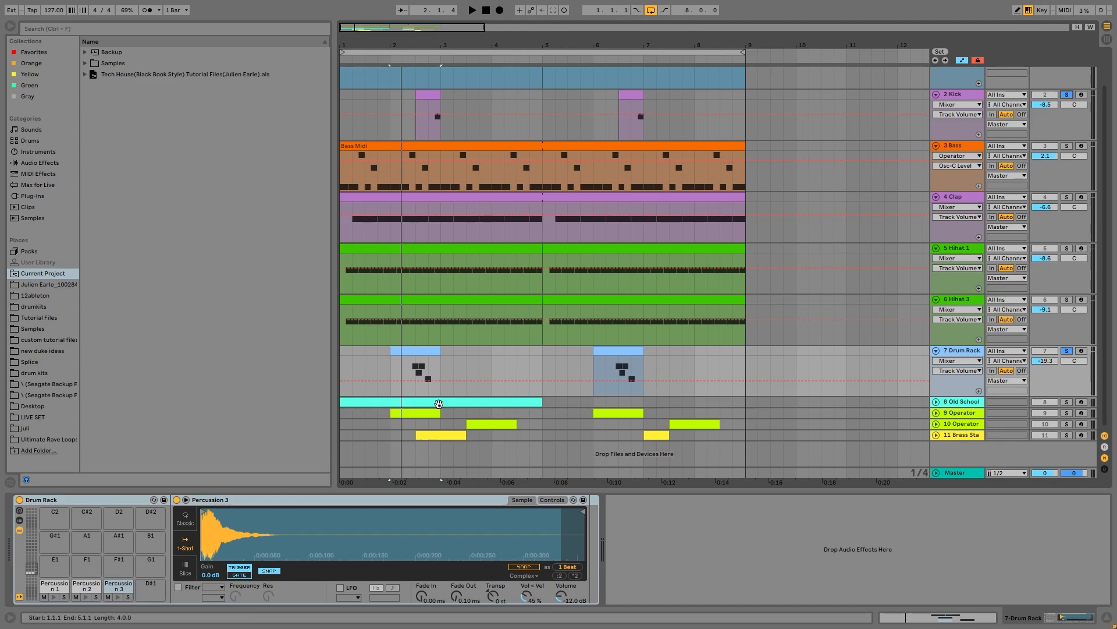
- Show the Kick track's devices and select its first clip from 2.3.1 to 3.1.1
{"action": "scroll", "coordinate": [707, 142], "scroll_direction": "up", "scroll_amount": 1}
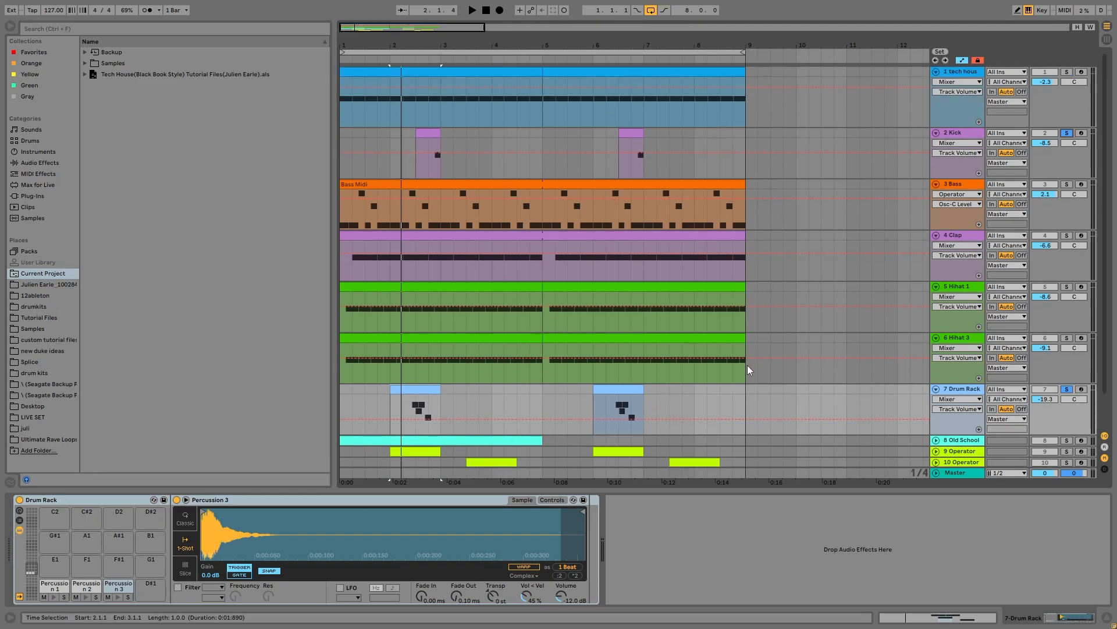
{"action": "scroll", "coordinate": [747, 365], "scroll_direction": "down", "scroll_amount": 1}
{"action": "scroll", "coordinate": [524, 251], "scroll_direction": "up", "scroll_amount": 1}
{"action": "left_click", "coordinate": [432, 153]}
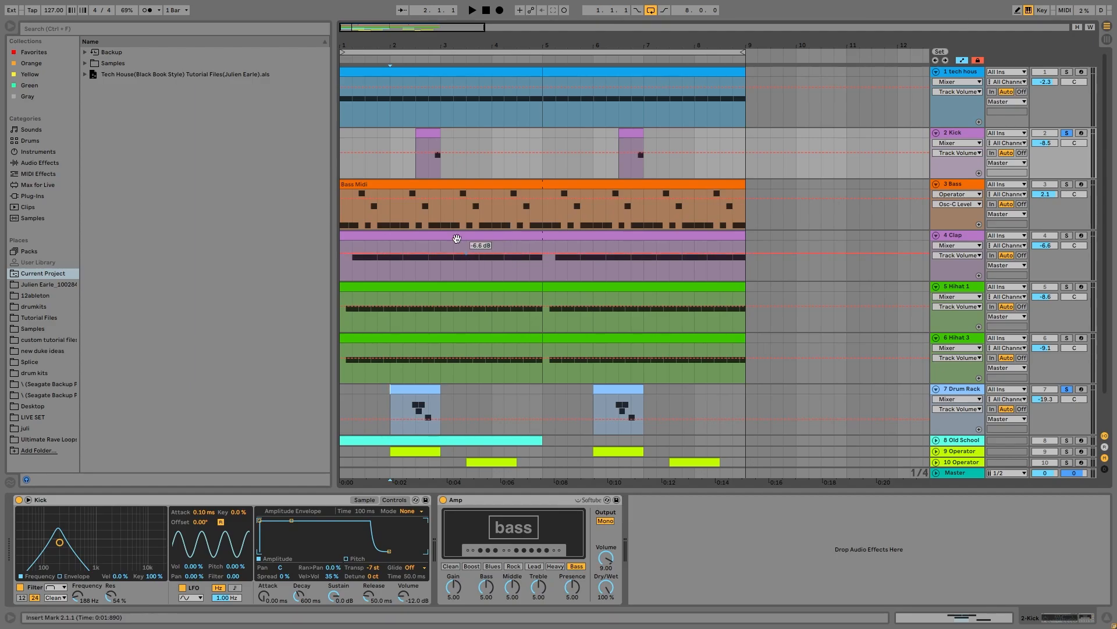
{"action": "left_click", "coordinate": [430, 130]}
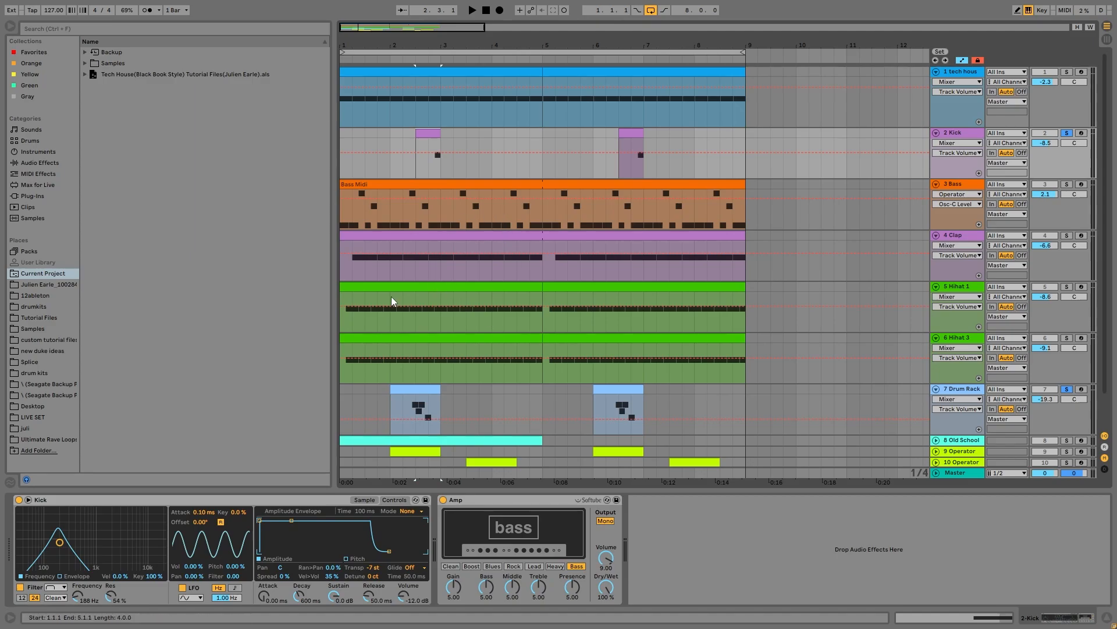
{"action": "scroll", "coordinate": [496, 362], "scroll_direction": "down", "scroll_amount": 2}
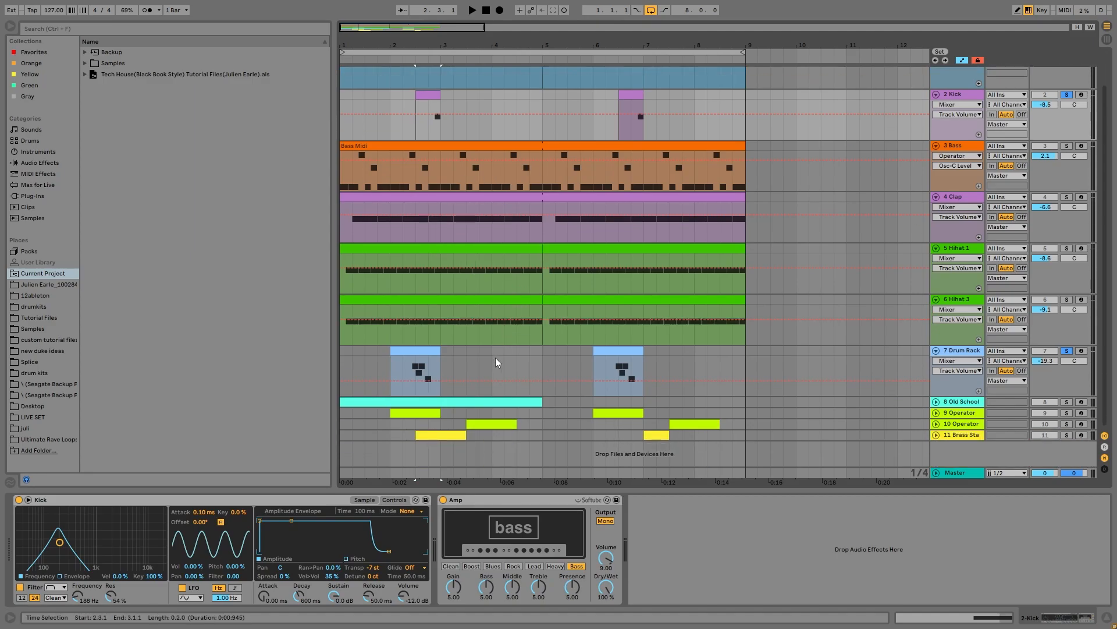
- Play the soloed Drum Rack and Kick tracks from 2.1.1, and clear the solo to hear the full mix
{"action": "left_click", "coordinate": [408, 354]}
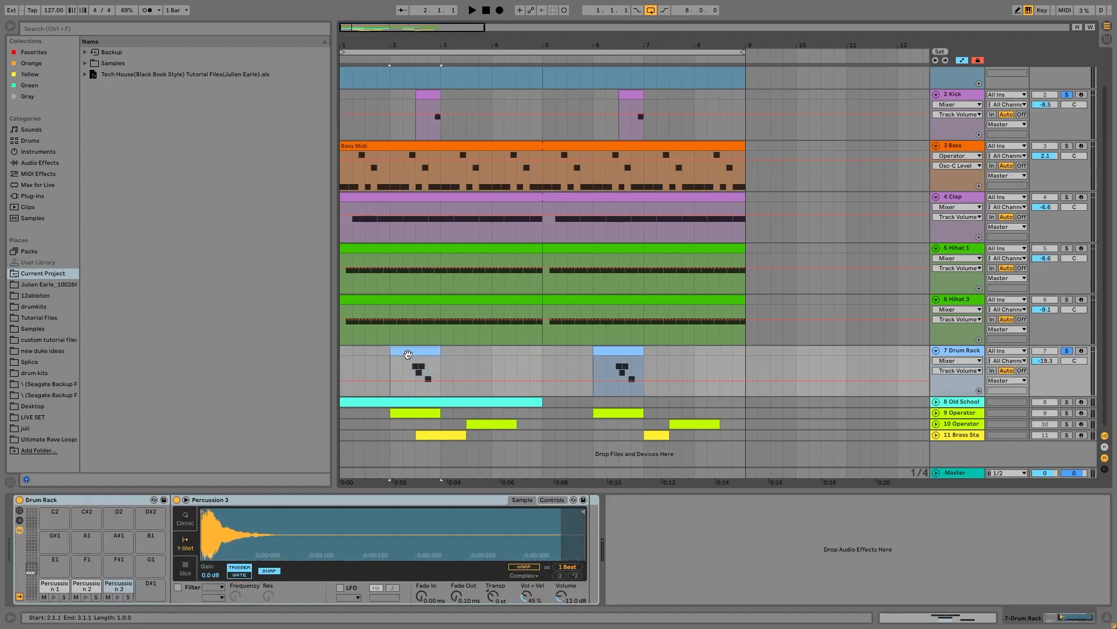
{"action": "key", "text": "space"}
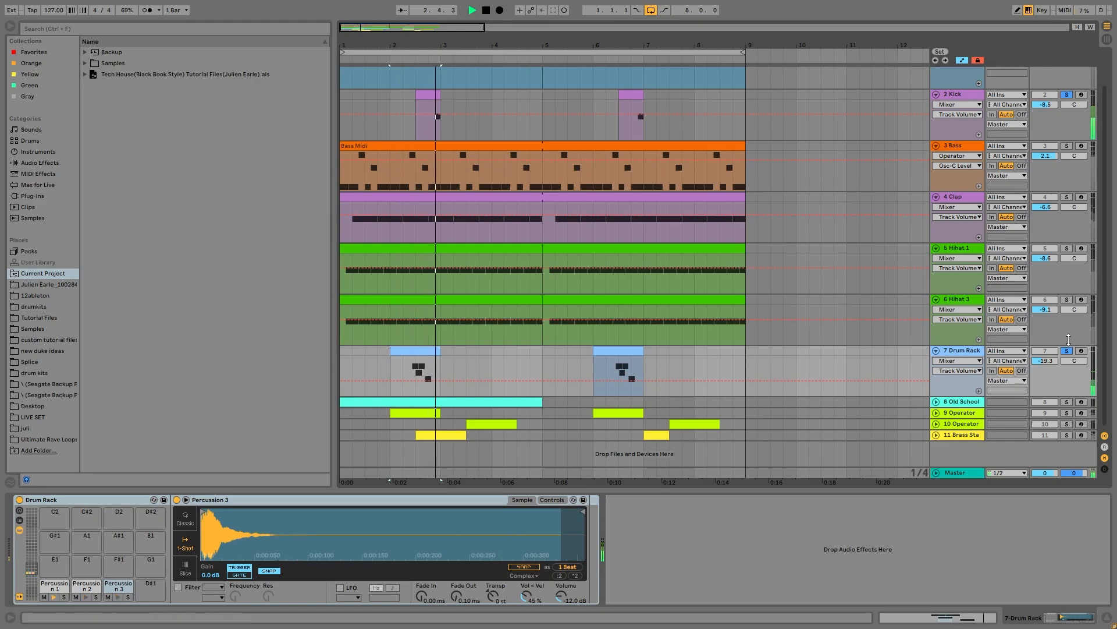
{"action": "key", "text": "space"}
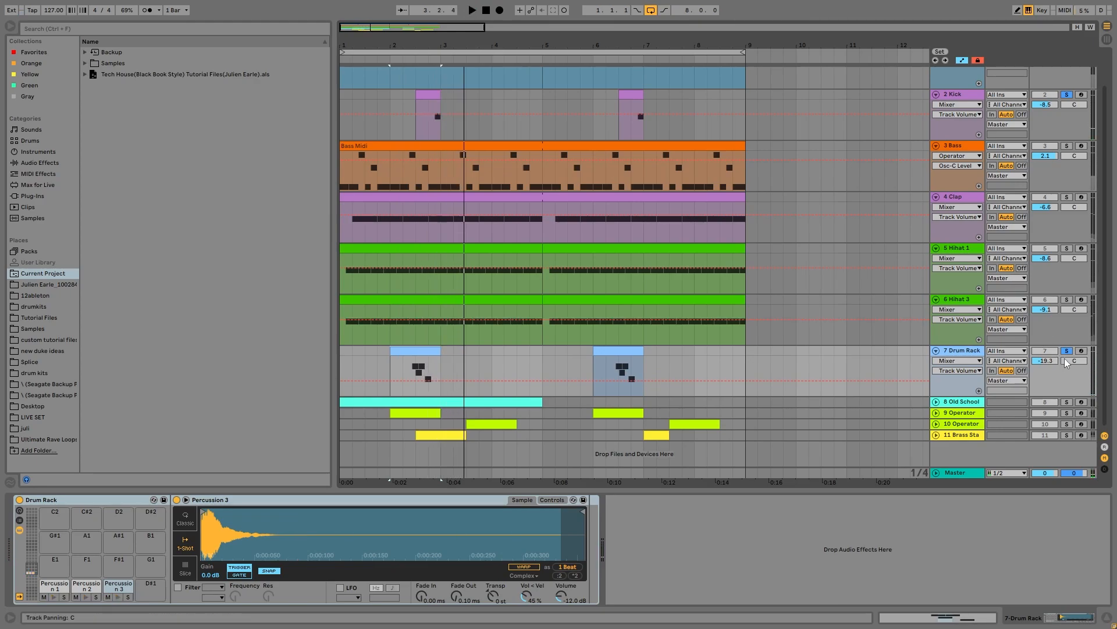
{"action": "left_click", "coordinate": [1067, 351]}
{"action": "key", "text": "space"}
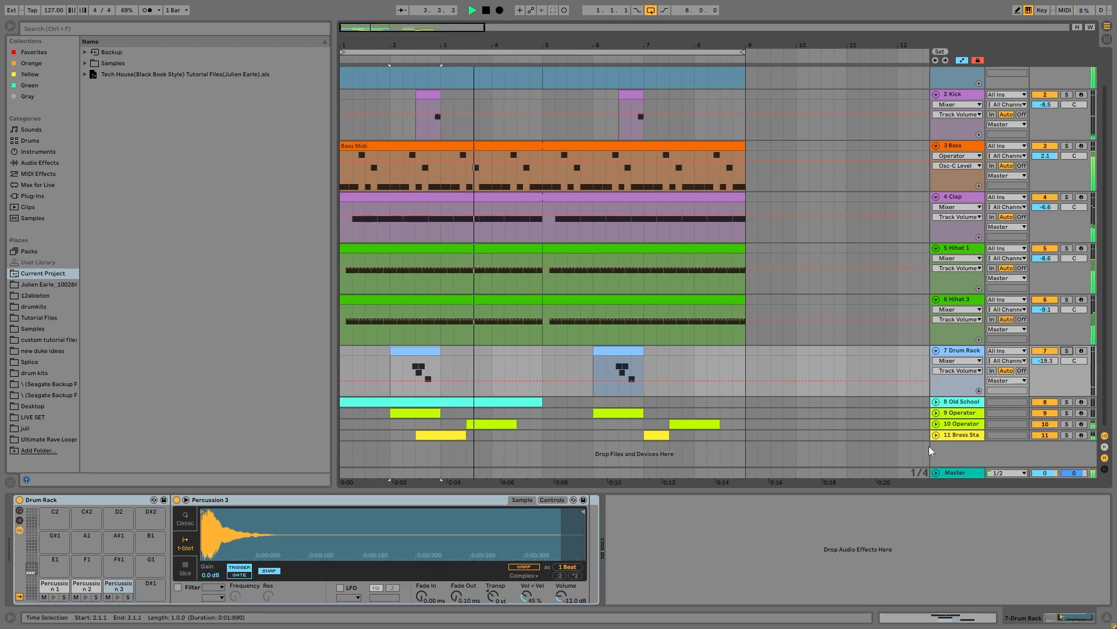
{"action": "key", "text": "space"}
- Unfold tracks 8 to 11, from Old School to Brass Stab, and solo all four together
{"action": "left_click", "coordinate": [961, 401]}
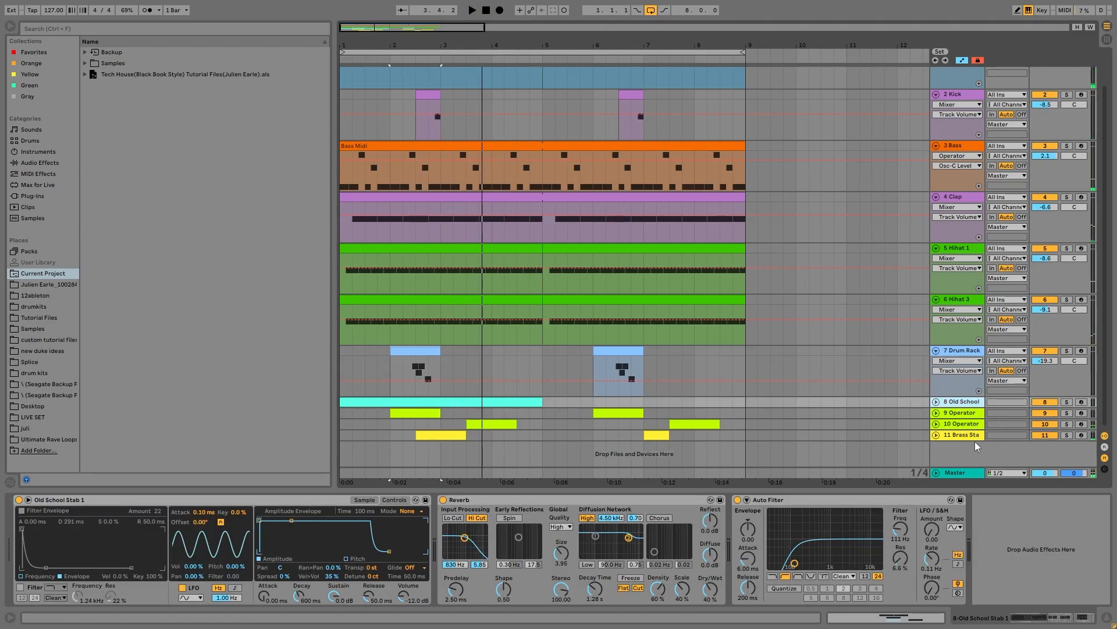
{"action": "left_click", "coordinate": [961, 435], "text": "shift"}
{"action": "key", "text": "u"}
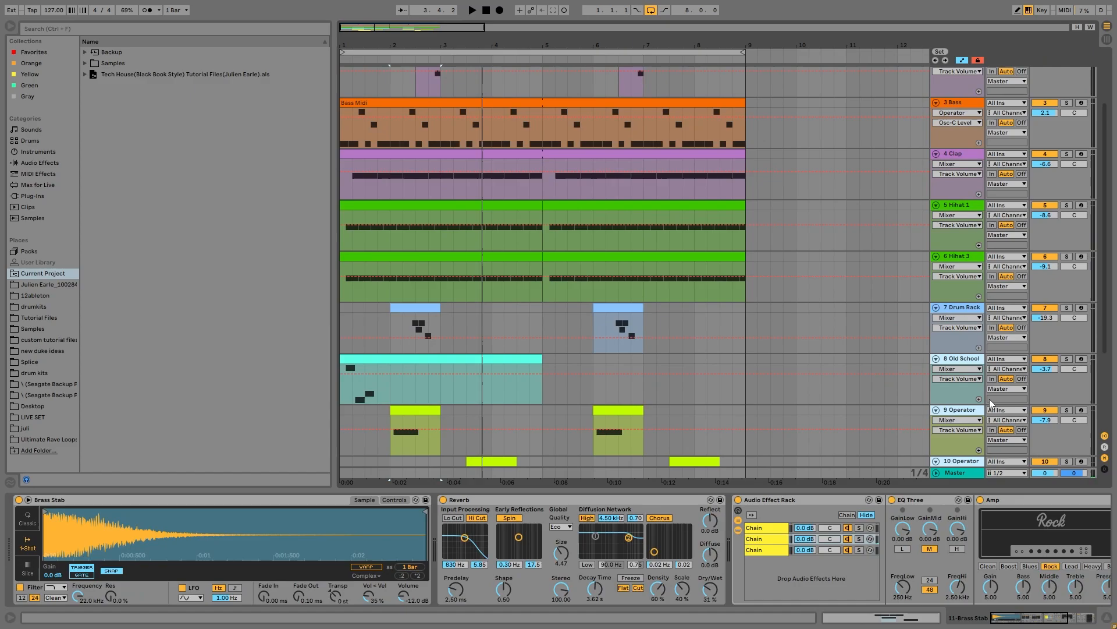
{"action": "left_click", "coordinate": [1067, 359]}
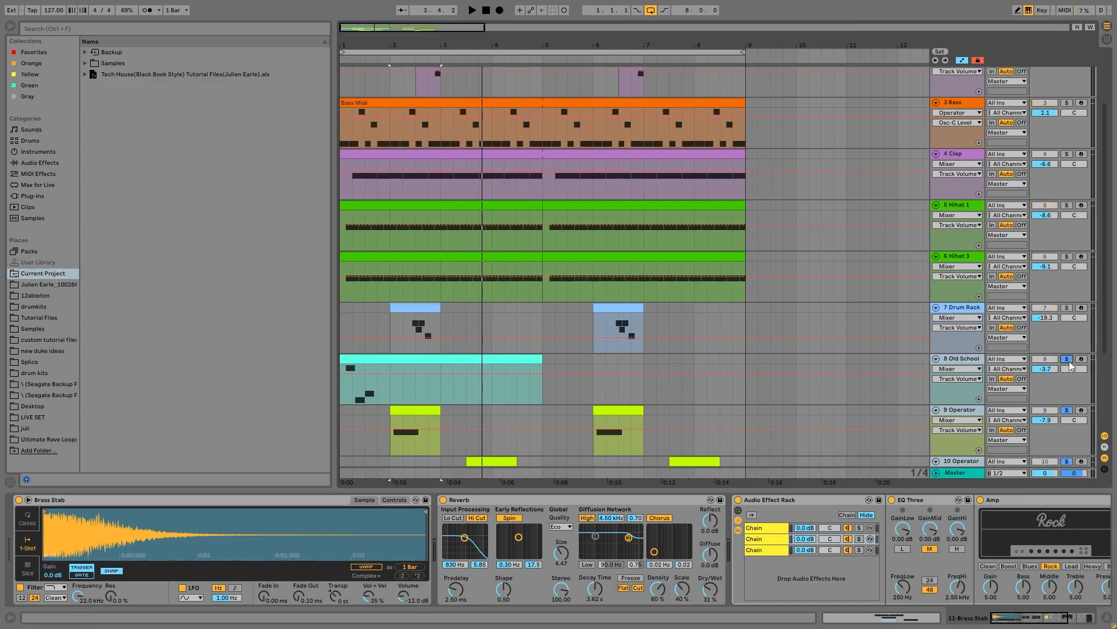
{"action": "scroll", "coordinate": [892, 403], "scroll_direction": "down", "scroll_amount": 4}
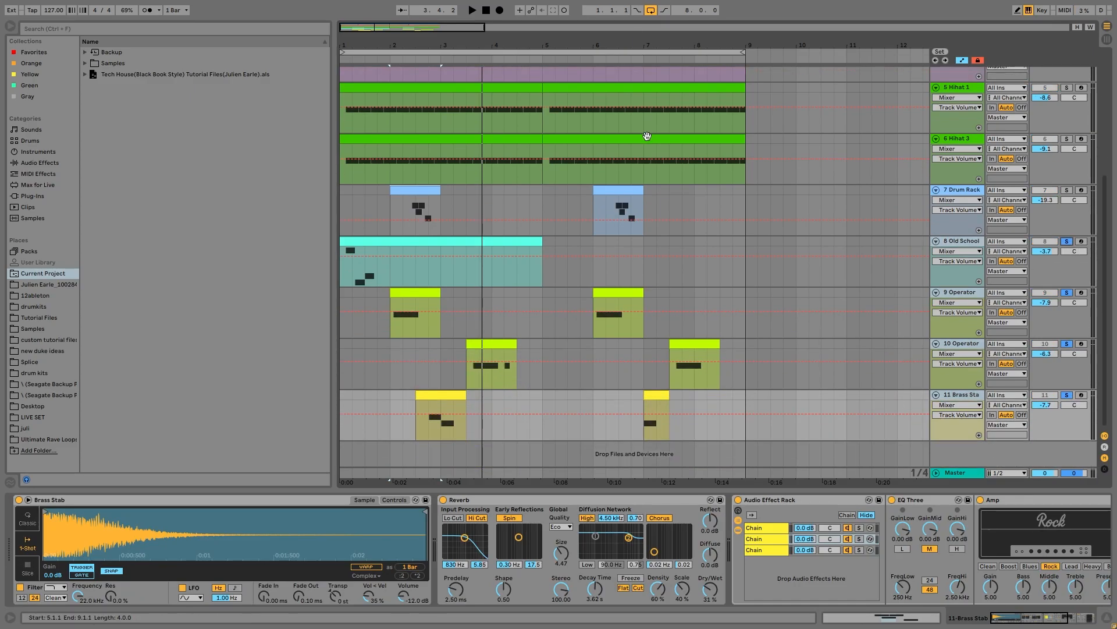
{"action": "scroll", "coordinate": [647, 135], "scroll_direction": "up", "scroll_amount": 3}
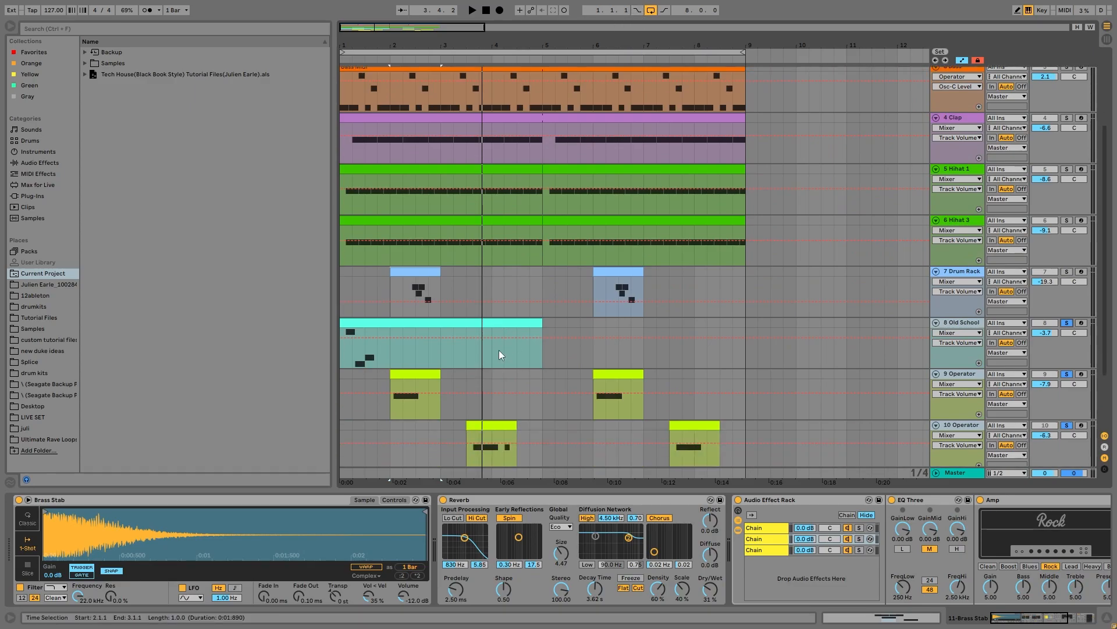
{"action": "scroll", "coordinate": [502, 260], "scroll_direction": "down", "scroll_amount": 1}
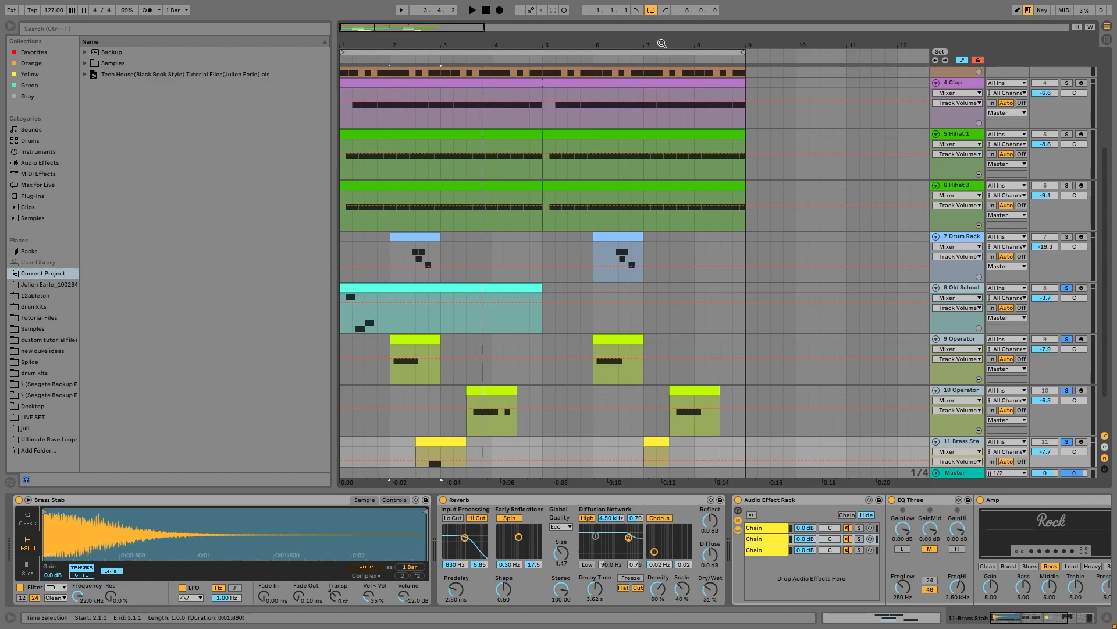
- Solo tracks 1 through 7, from the tech house kick to the Drum Rack, and play them together
{"action": "scroll", "coordinate": [629, 229], "scroll_direction": "up", "scroll_amount": 4}
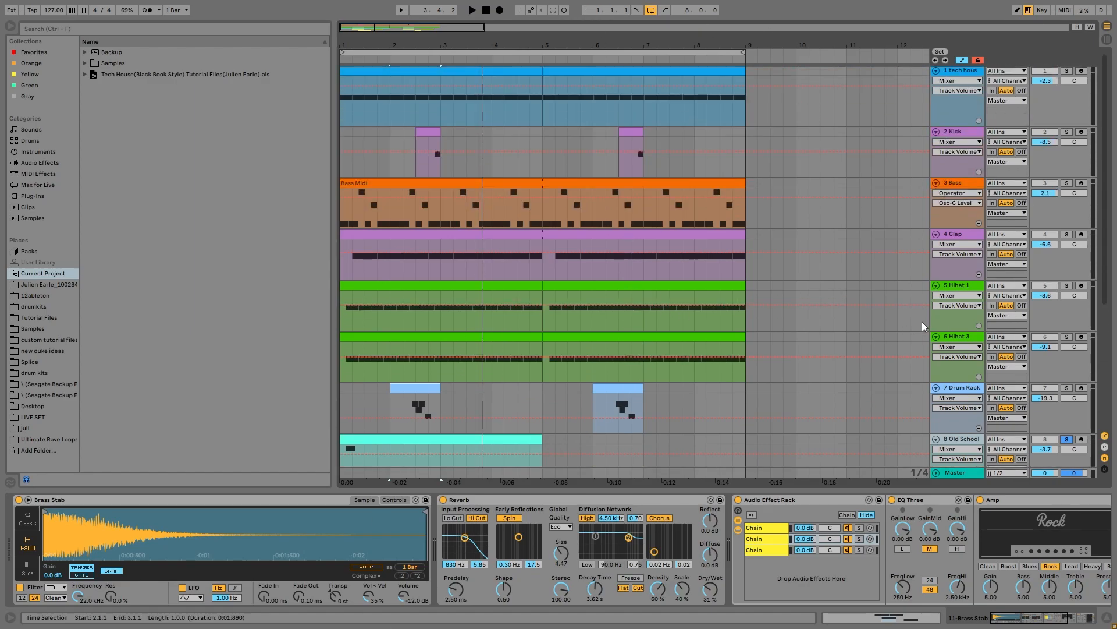
{"action": "left_click", "coordinate": [963, 337]}
{"action": "left_click", "coordinate": [959, 389]}
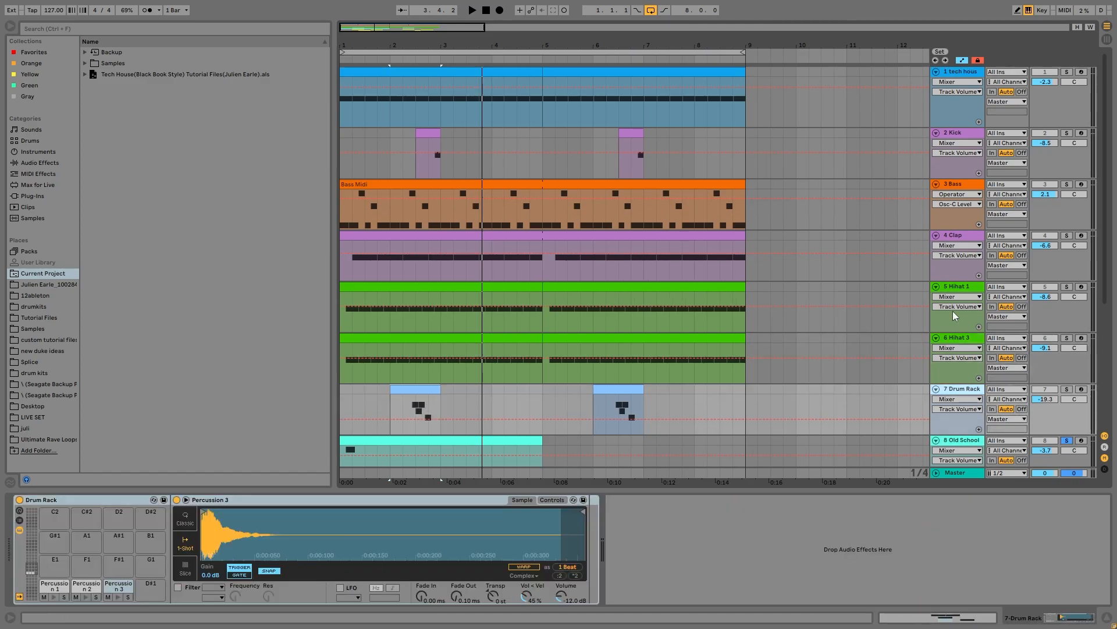
{"action": "left_click", "coordinate": [955, 76], "text": "shift"}
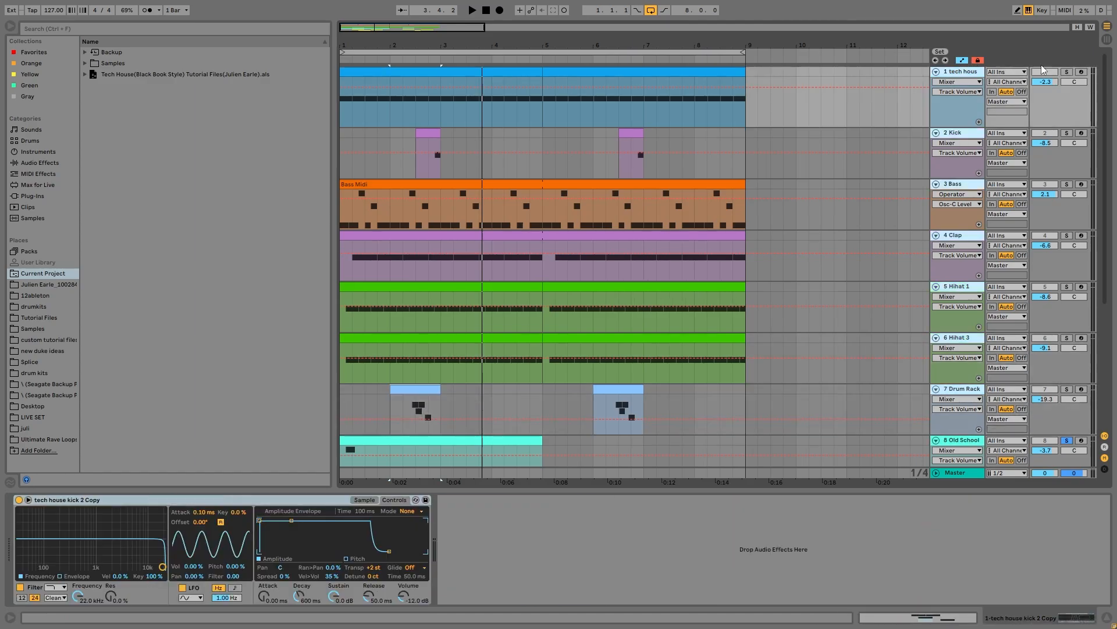
{"action": "left_click", "coordinate": [1070, 71]}
{"action": "key", "text": "space"}
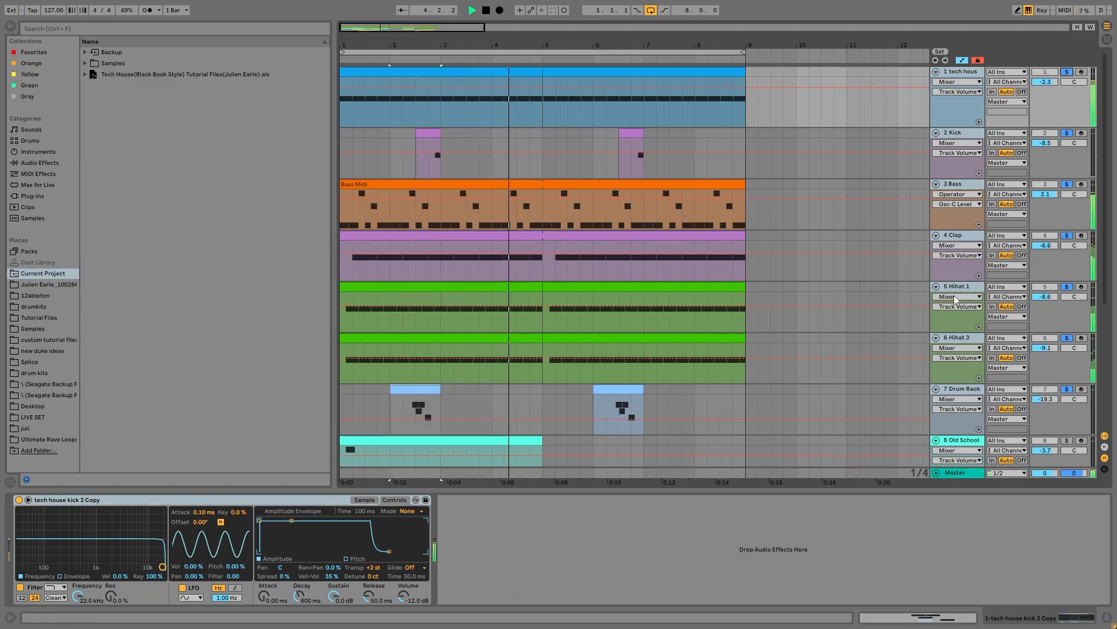
{"action": "key", "text": "space"}
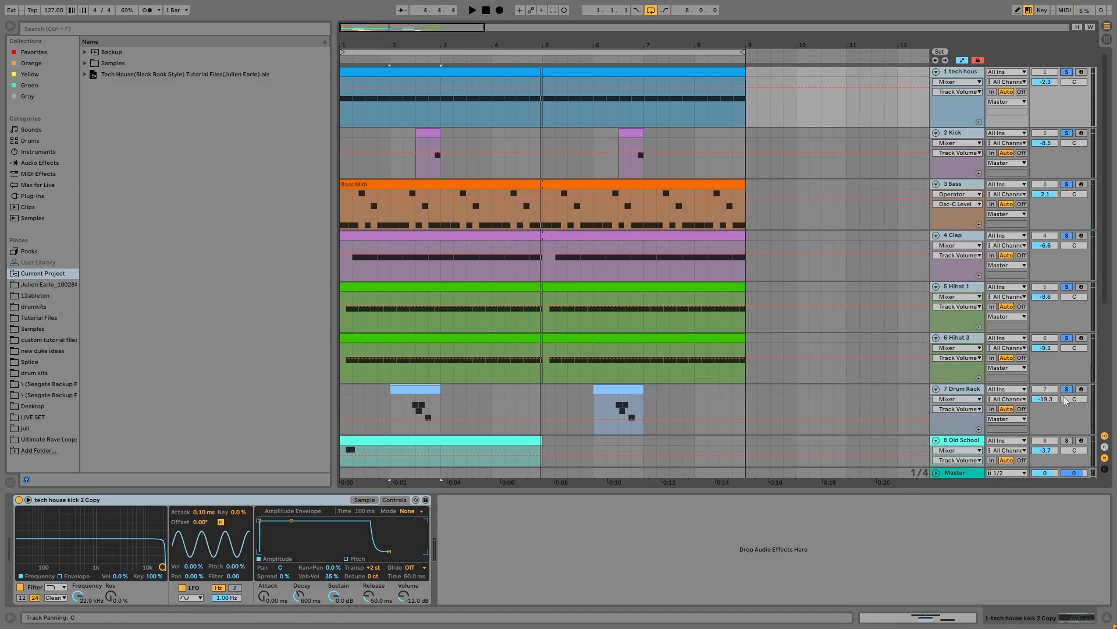
- Clear the solos and play all tracks together from 2.1.1
{"action": "scroll", "coordinate": [946, 411], "scroll_direction": "down", "scroll_amount": 5}
{"action": "key", "text": "space"}
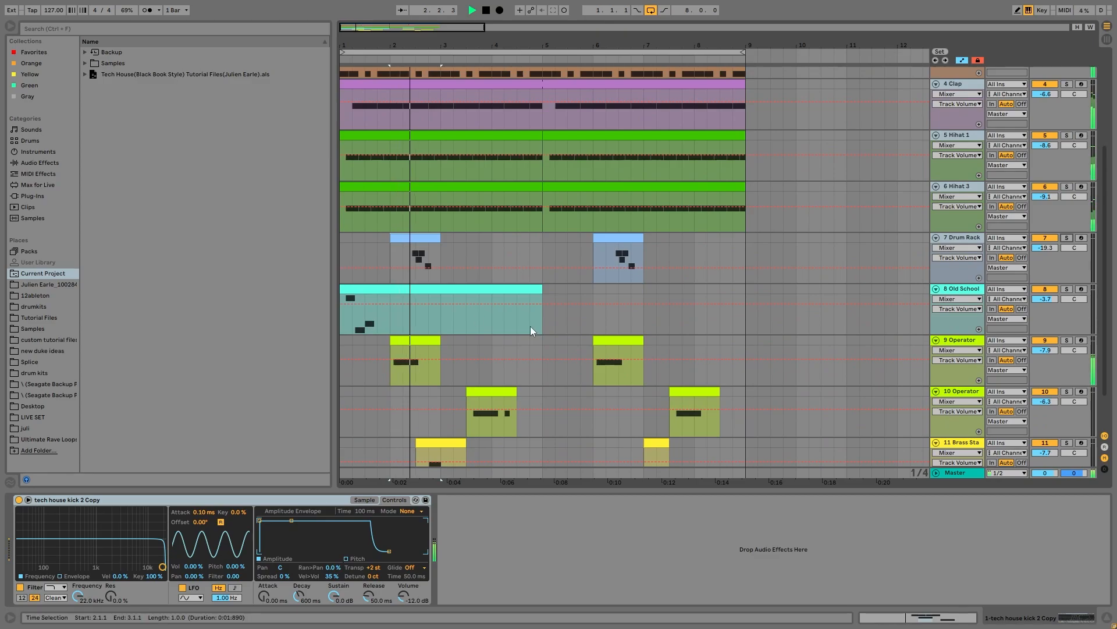
- Select the Old School Stab clip on track 8, solo the track, and play it from 1.1.1
{"action": "left_click", "coordinate": [427, 294]}
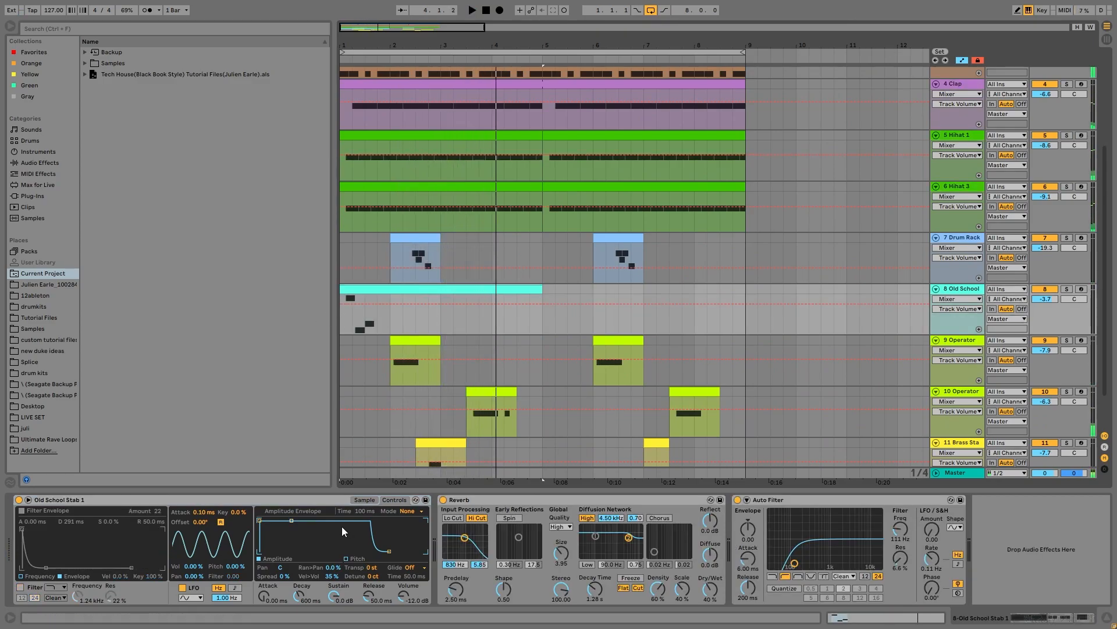
{"action": "scroll", "coordinate": [365, 371], "scroll_direction": "down", "scroll_amount": 3}
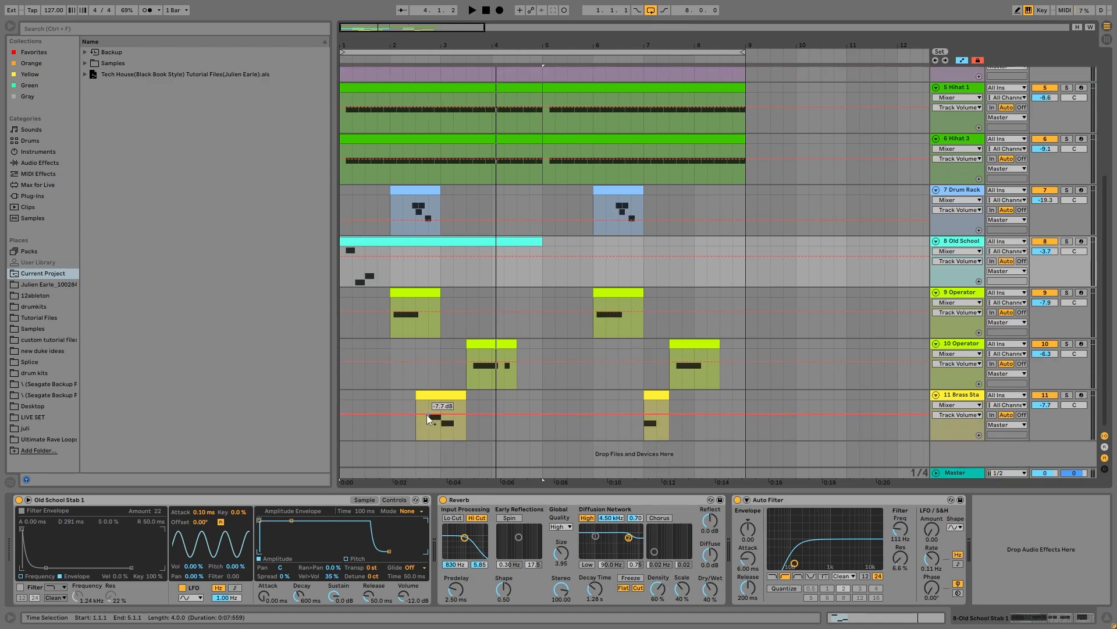
{"action": "scroll", "coordinate": [428, 414], "scroll_direction": "up", "scroll_amount": 3}
{"action": "scroll", "coordinate": [584, 475], "scroll_direction": "down", "scroll_amount": 3}
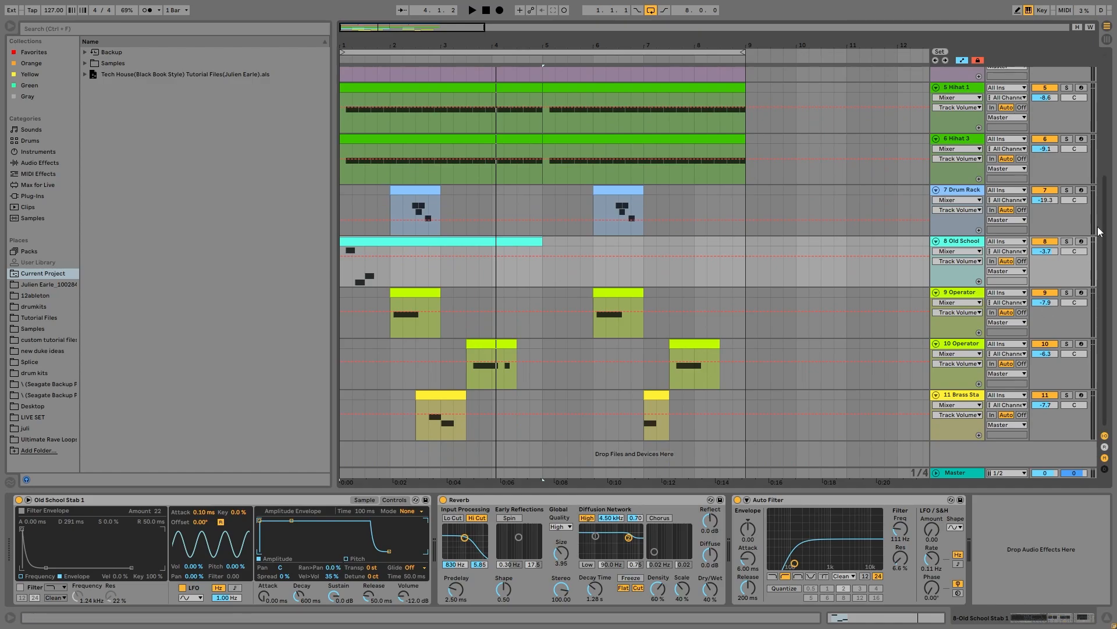
{"action": "left_click", "coordinate": [1067, 241]}
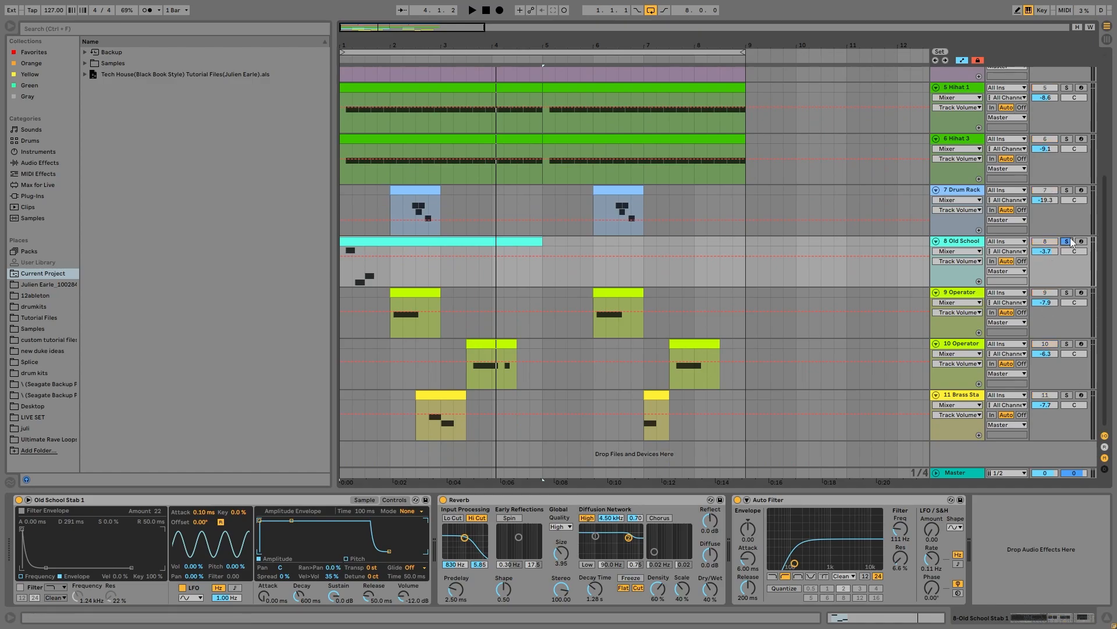
{"action": "key", "text": "space"}
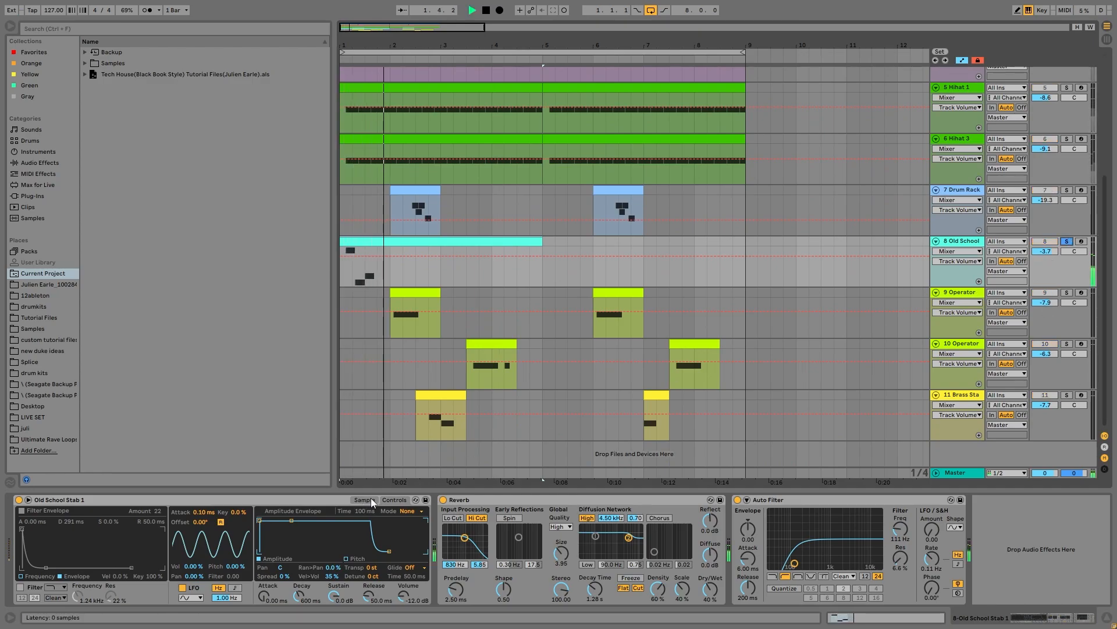
- Show the sample waveform of Old School Stab 1 and replay the soloed clip from 1.1.1
{"action": "left_click", "coordinate": [372, 500]}
{"action": "key", "text": "space"}
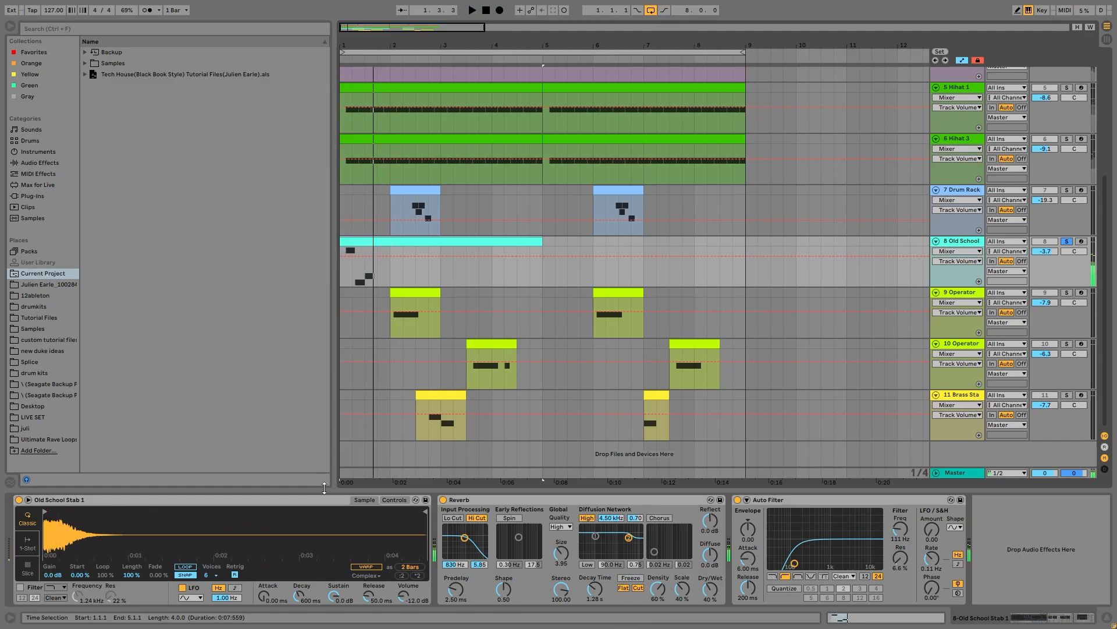
{"action": "key", "text": "space"}
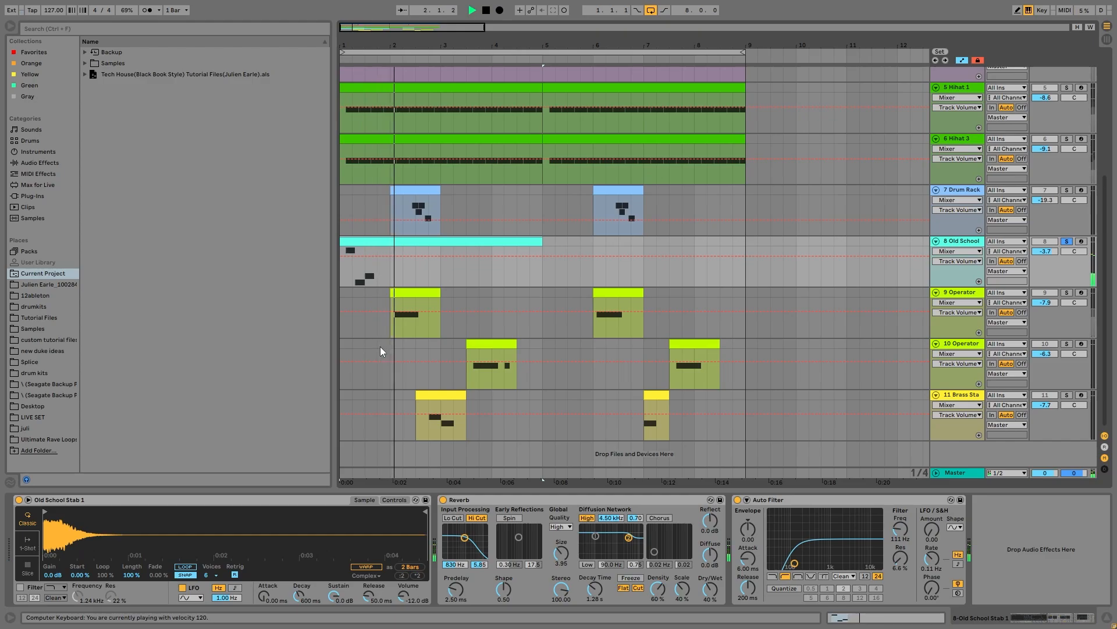
{"action": "key", "text": "space"}
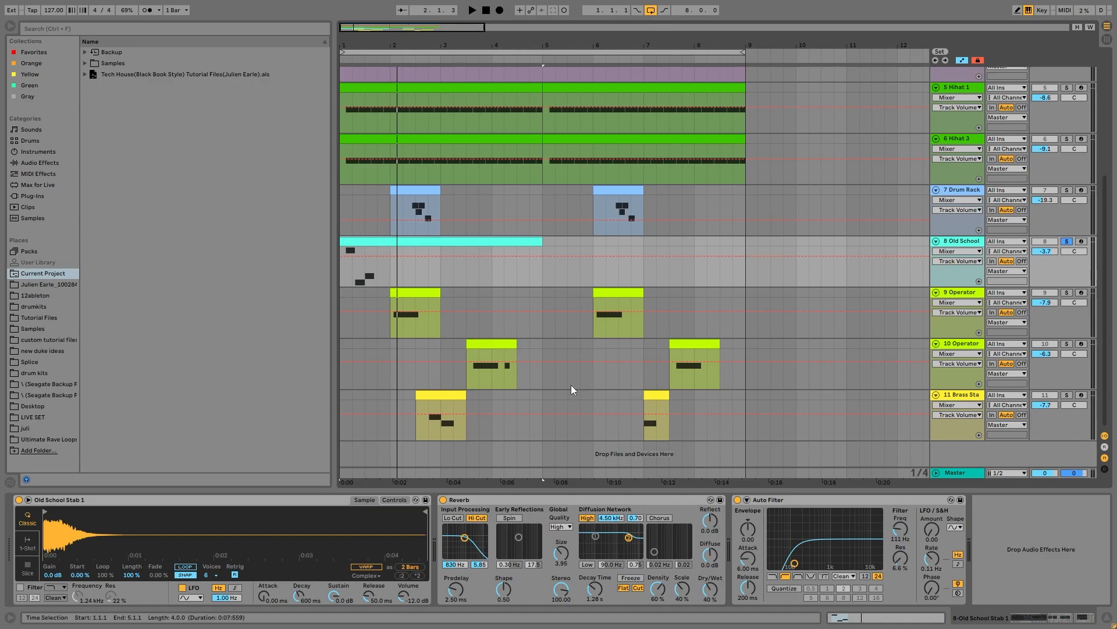
{"action": "key", "text": "space"}
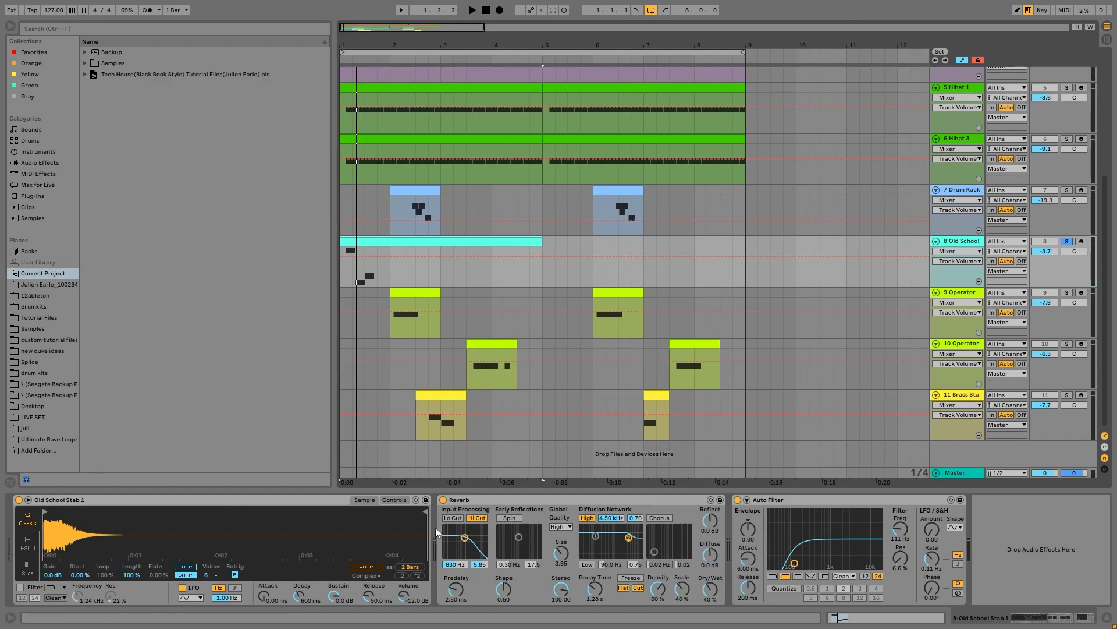
{"action": "key", "text": "space"}
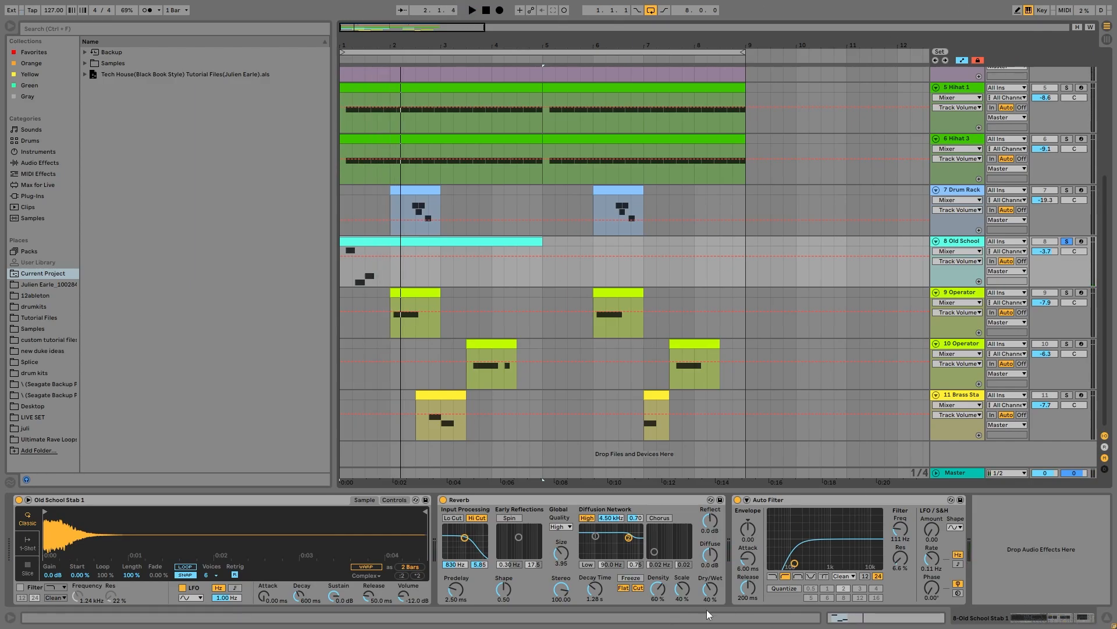
- Solo both Operator tracks, play them from 2.1.1, and select the first clip on track 10
{"action": "left_click", "coordinate": [1067, 292]}
{"action": "left_click", "coordinate": [1066, 343], "text": "ctrl"}
{"action": "left_click", "coordinate": [418, 291]}
{"action": "key", "text": "space"}
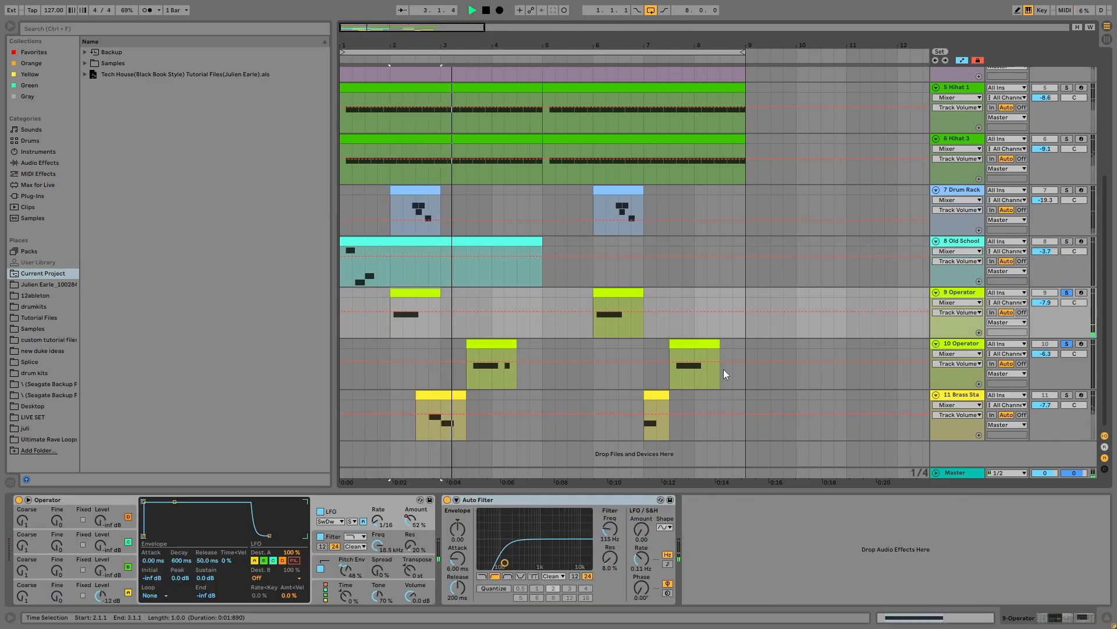
{"action": "left_click", "coordinate": [496, 345]}
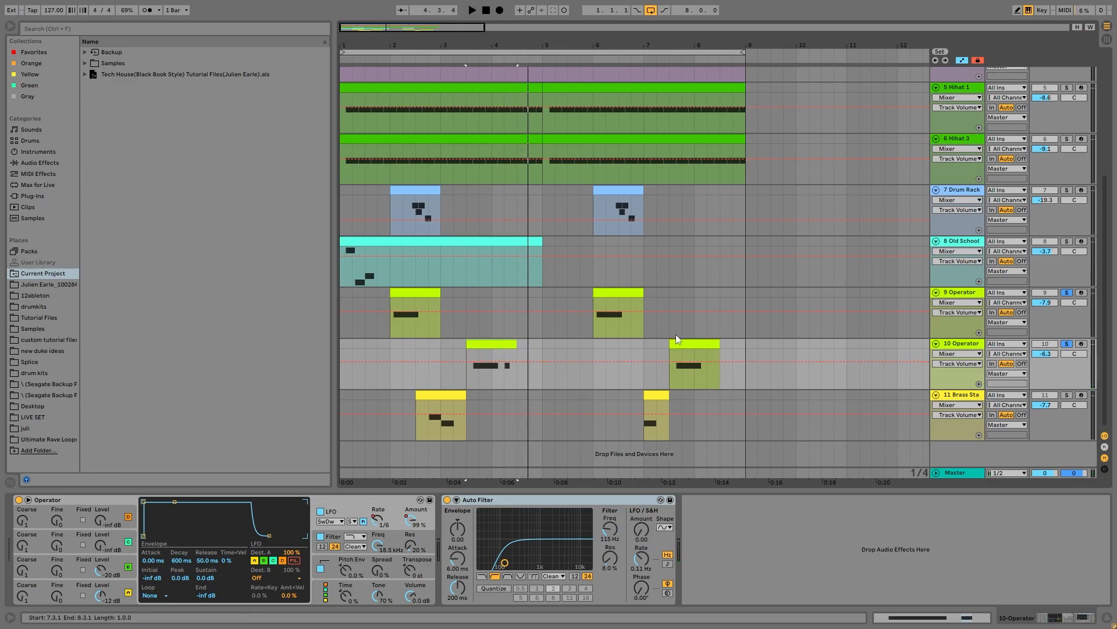
- Select the first clip on track 9 and show its Operator's oscillator A and pitch envelope settings
{"action": "left_click", "coordinate": [414, 316]}
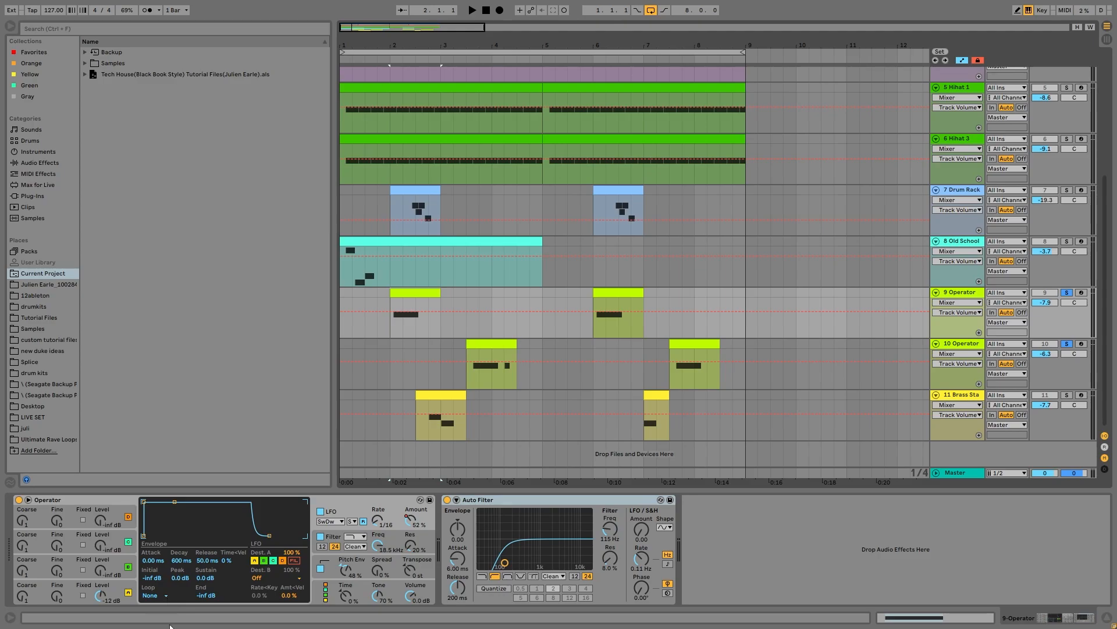
{"action": "left_click", "coordinate": [118, 598]}
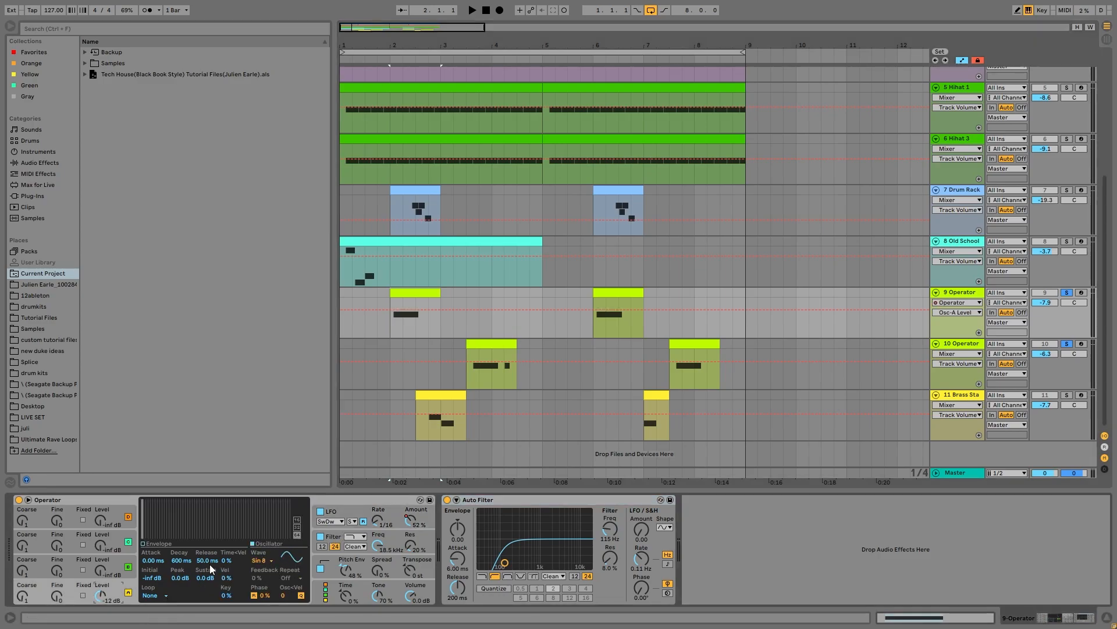
{"action": "left_click", "coordinate": [338, 562]}
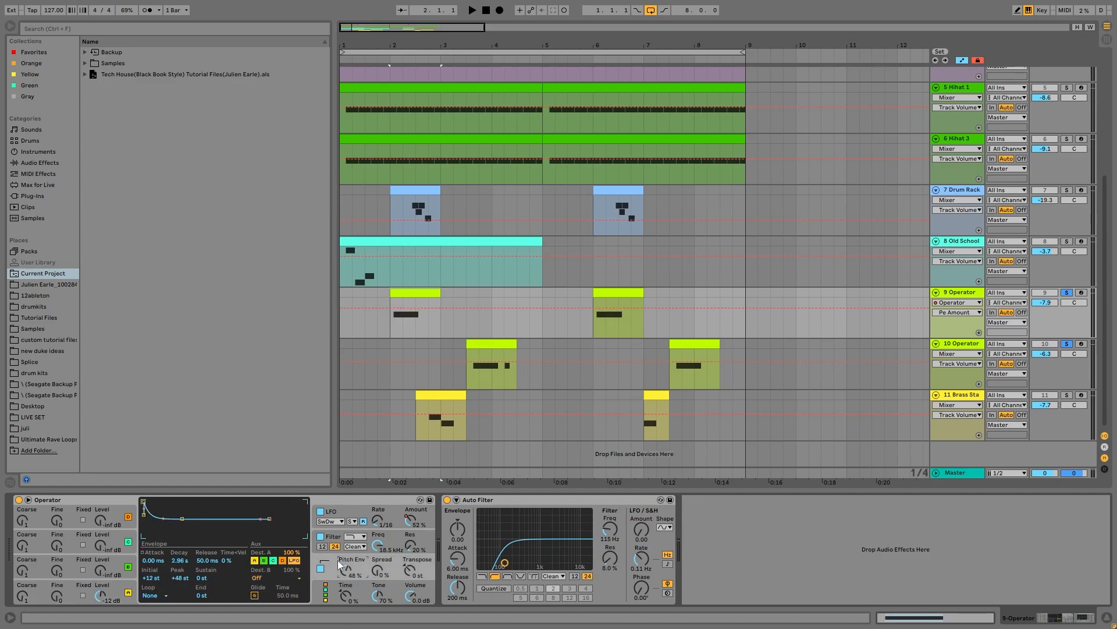
- Turn off the LFO of track 9's Operator, play the clip without it, and turn the LFO back on
{"action": "left_click", "coordinate": [320, 512]}
{"action": "key", "text": "space"}
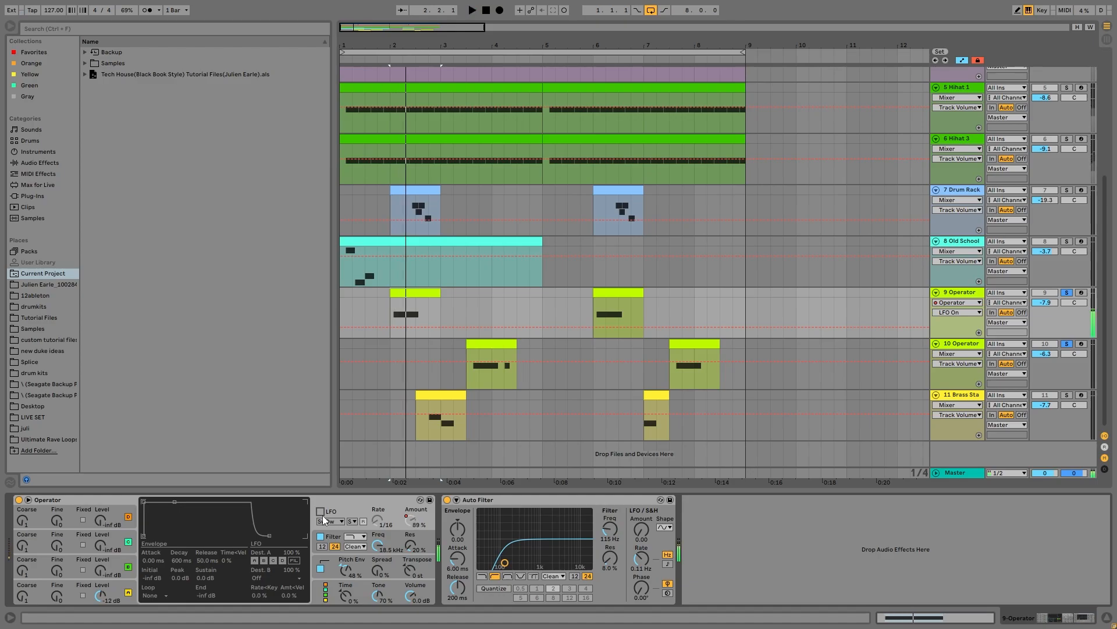
{"action": "left_click", "coordinate": [321, 511]}
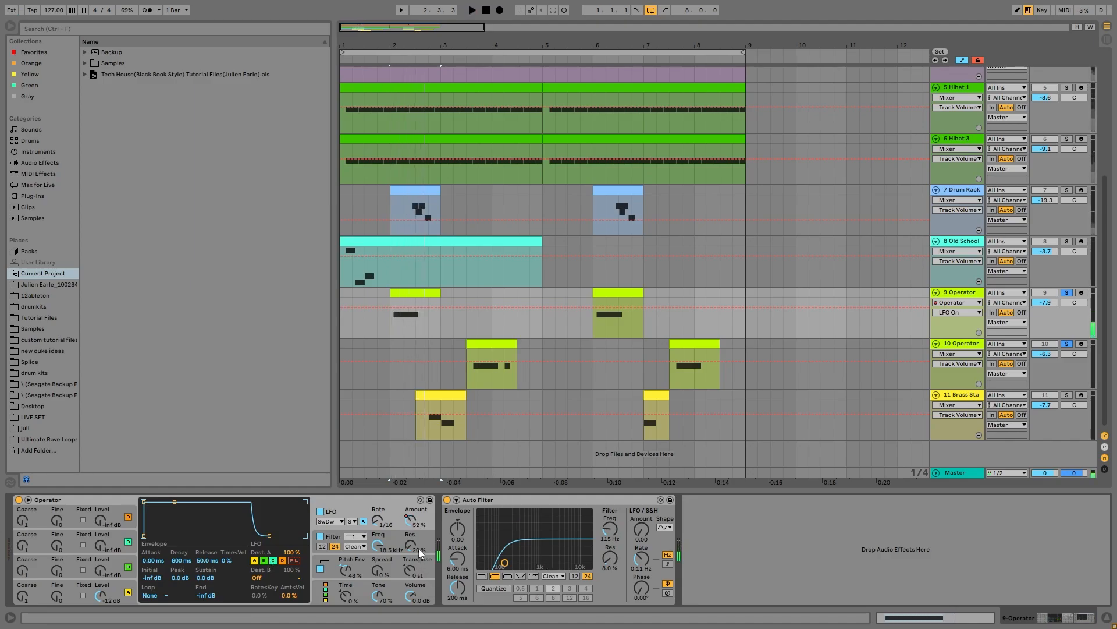
- Show the LFO amount automation on track 9 and the Operator's pitch envelope
{"action": "left_click", "coordinate": [411, 512]}
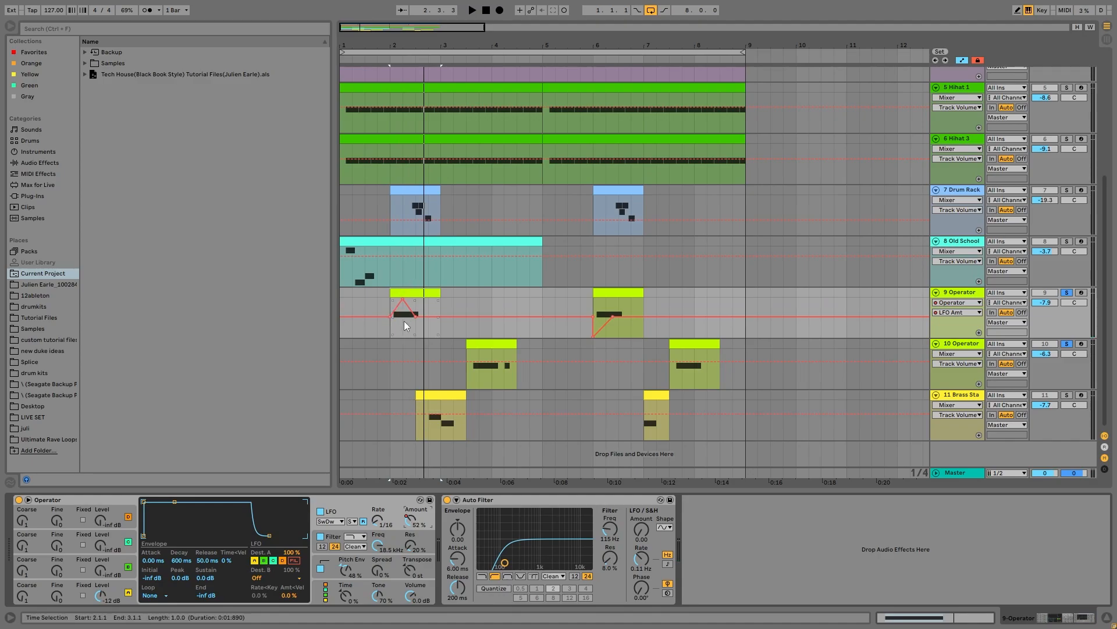
{"action": "left_click", "coordinate": [365, 560]}
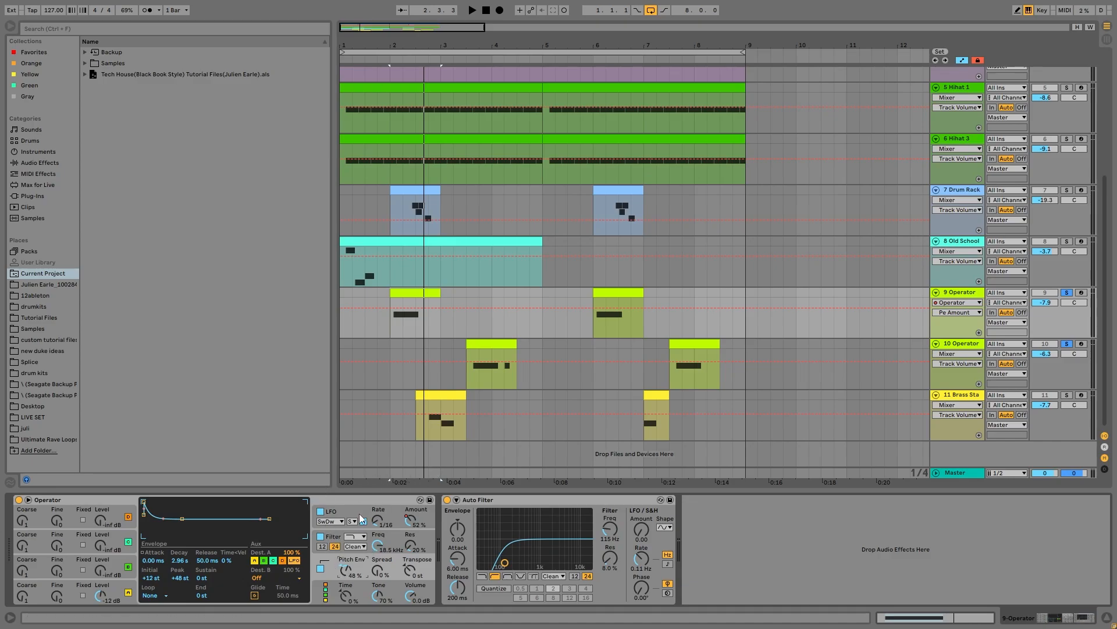
- Turn off the pitch envelope's LFO destination on track 9's Operator while playing the clip, turn it back on, and play the clip again
{"action": "key", "text": "space"}
{"action": "left_click", "coordinate": [295, 561]}
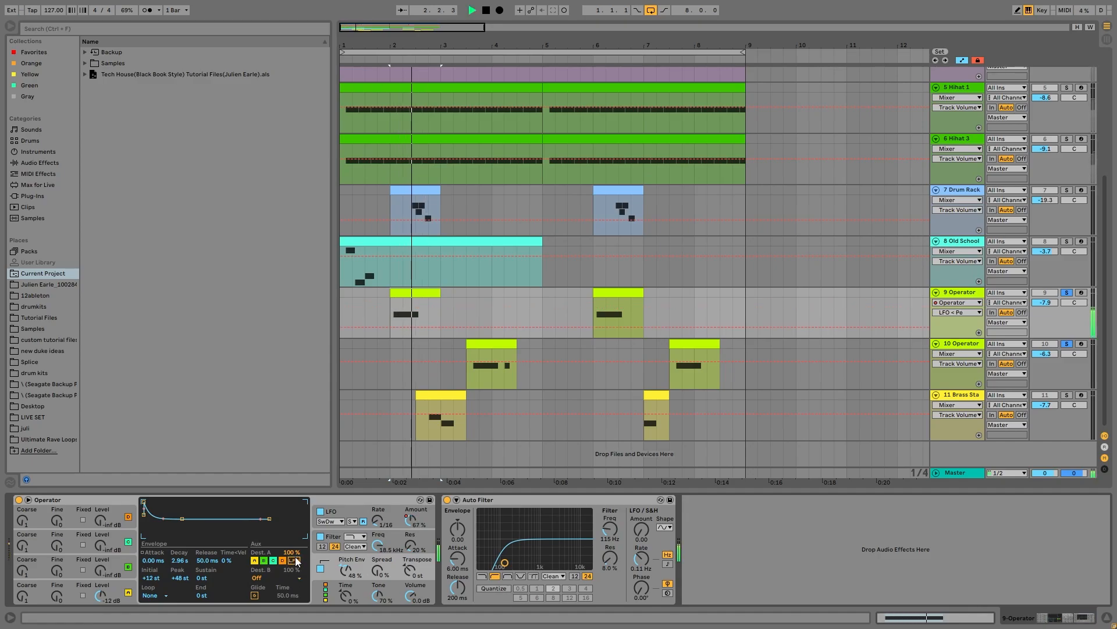
{"action": "key", "text": "space"}
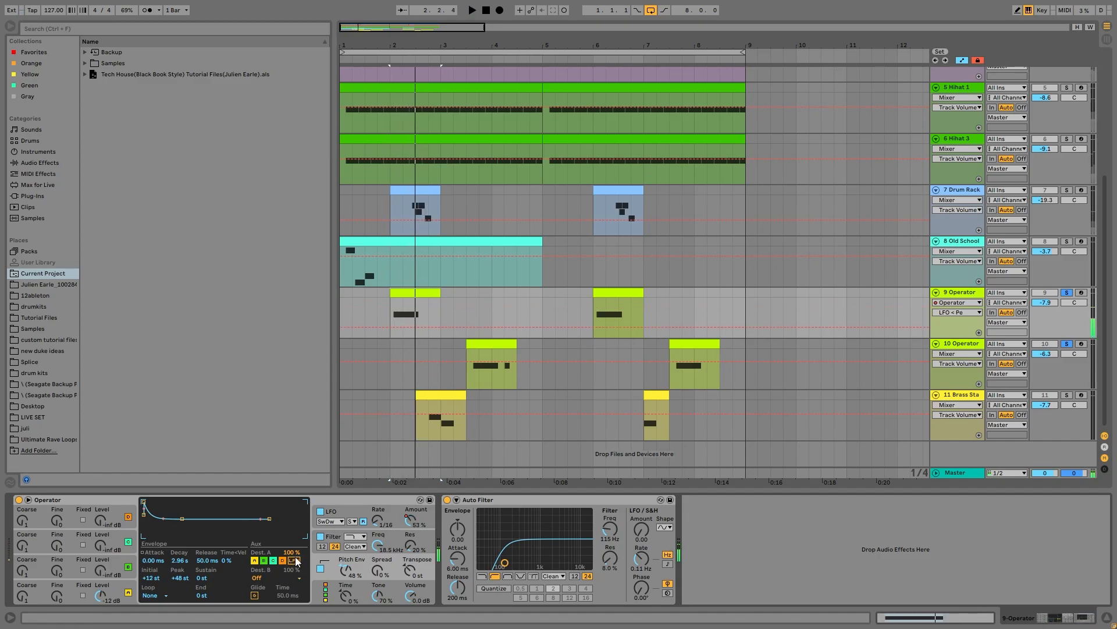
{"action": "left_click", "coordinate": [320, 568]}
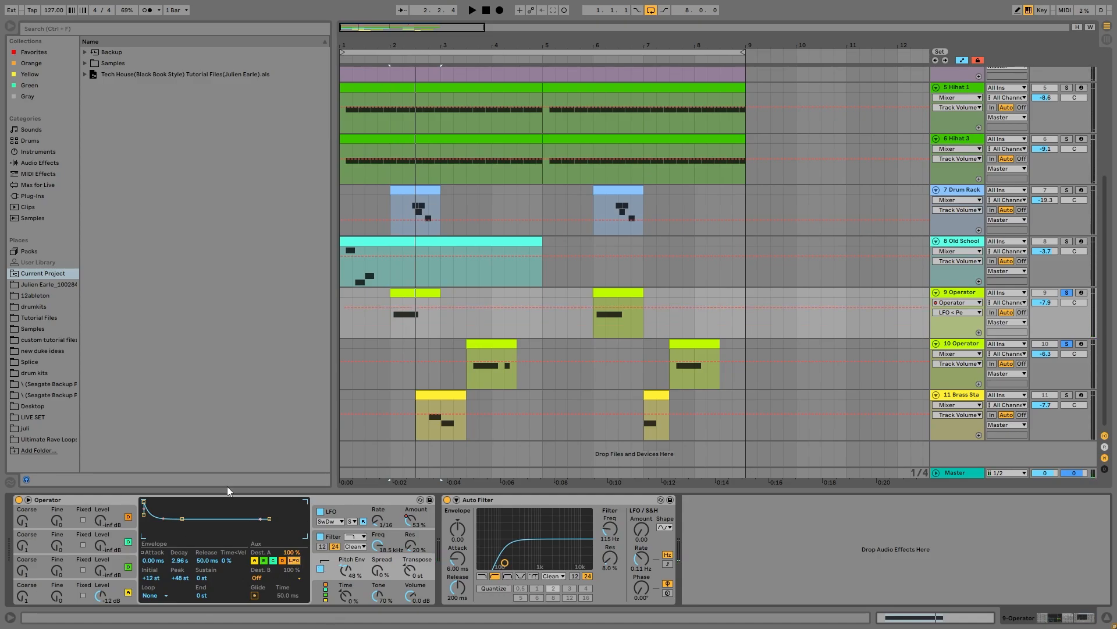
{"action": "key", "text": "space"}
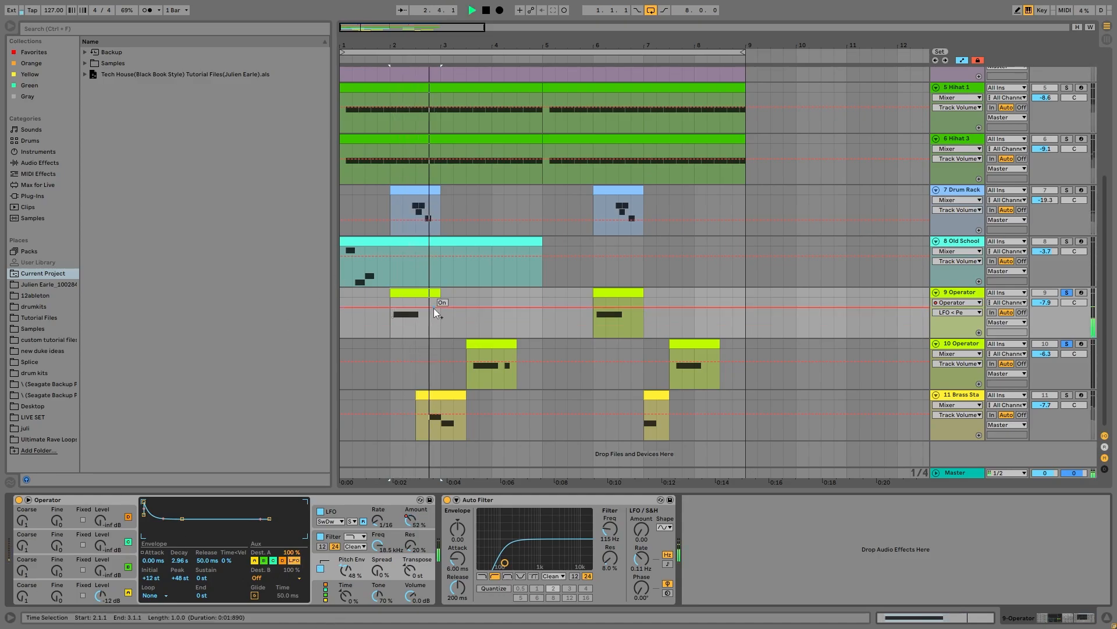
{"action": "key", "text": "space"}
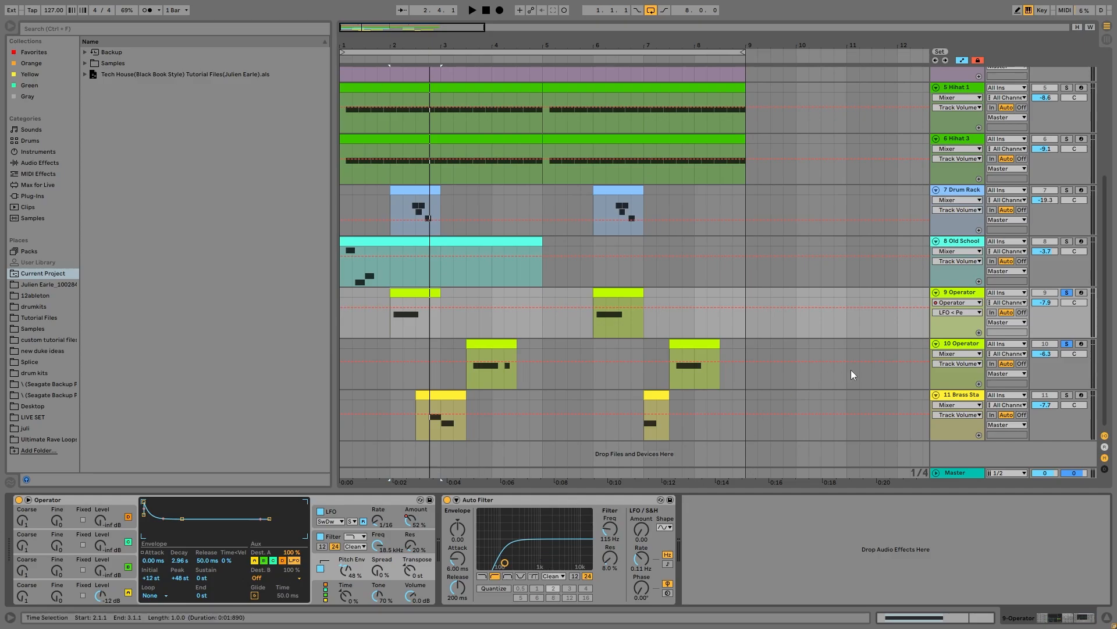
- Select the first clip on track 10 and play it from 3.3.1
{"action": "left_click", "coordinate": [494, 343]}
{"action": "key", "text": "space"}
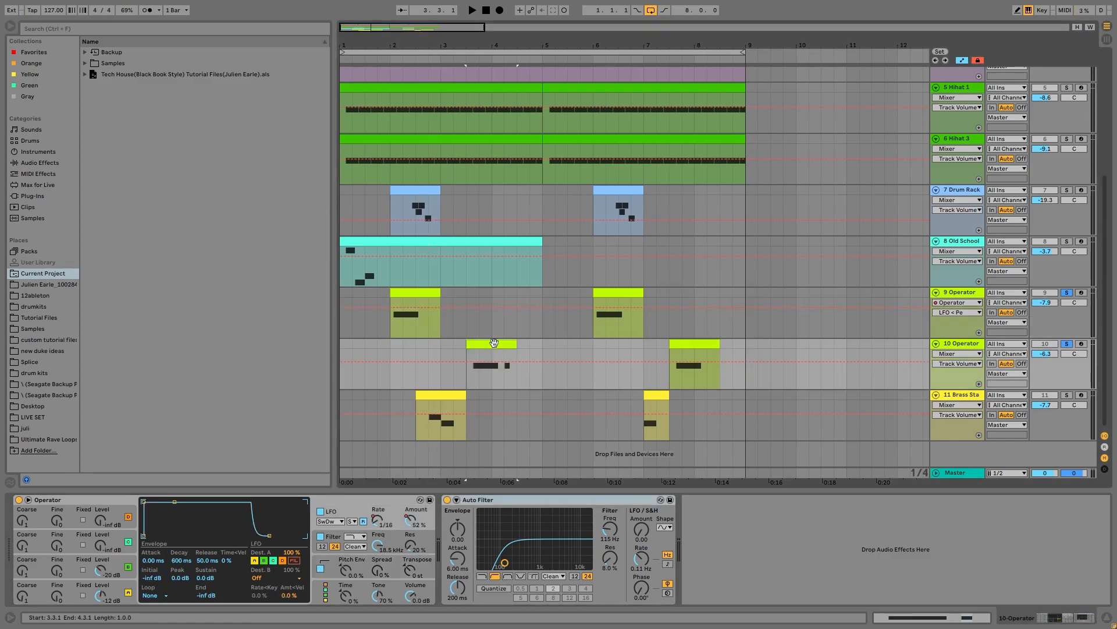
{"action": "key", "text": "space"}
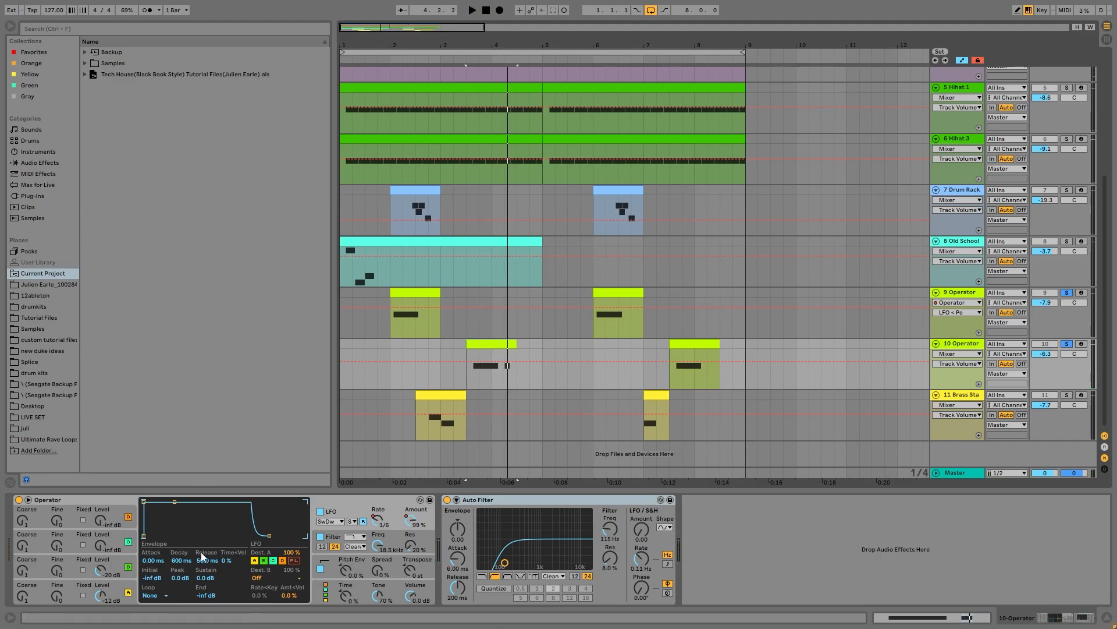
- Show the oscillator B, oscillator A and LFO settings of track 10's Operator
{"action": "left_click", "coordinate": [123, 581]}
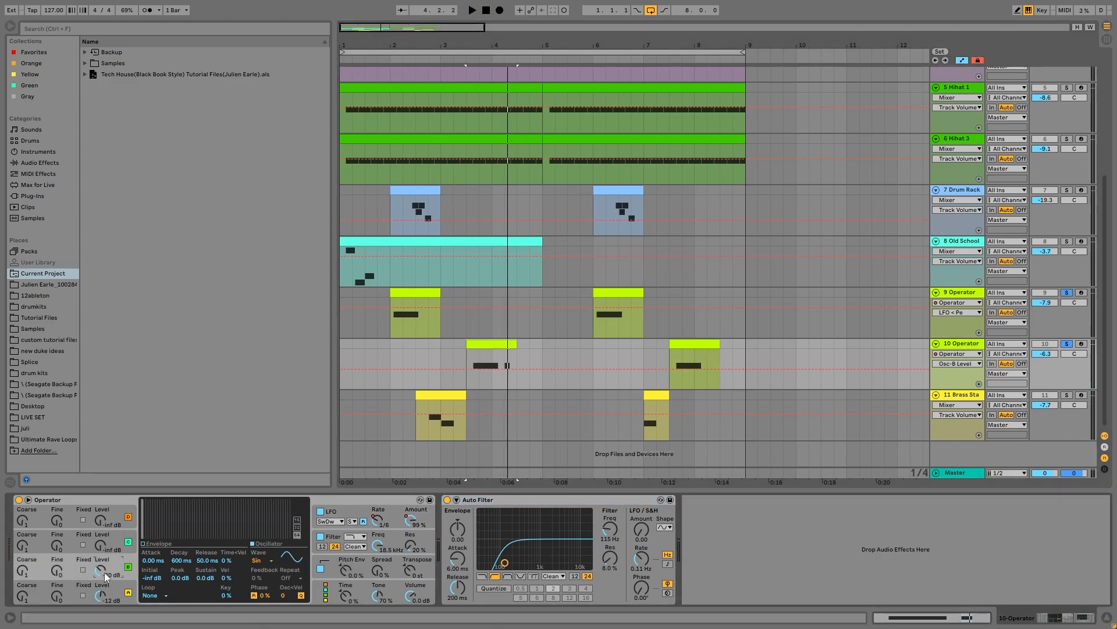
{"action": "left_click", "coordinate": [109, 600]}
{"action": "left_click", "coordinate": [99, 570]}
{"action": "left_click", "coordinate": [336, 506]}
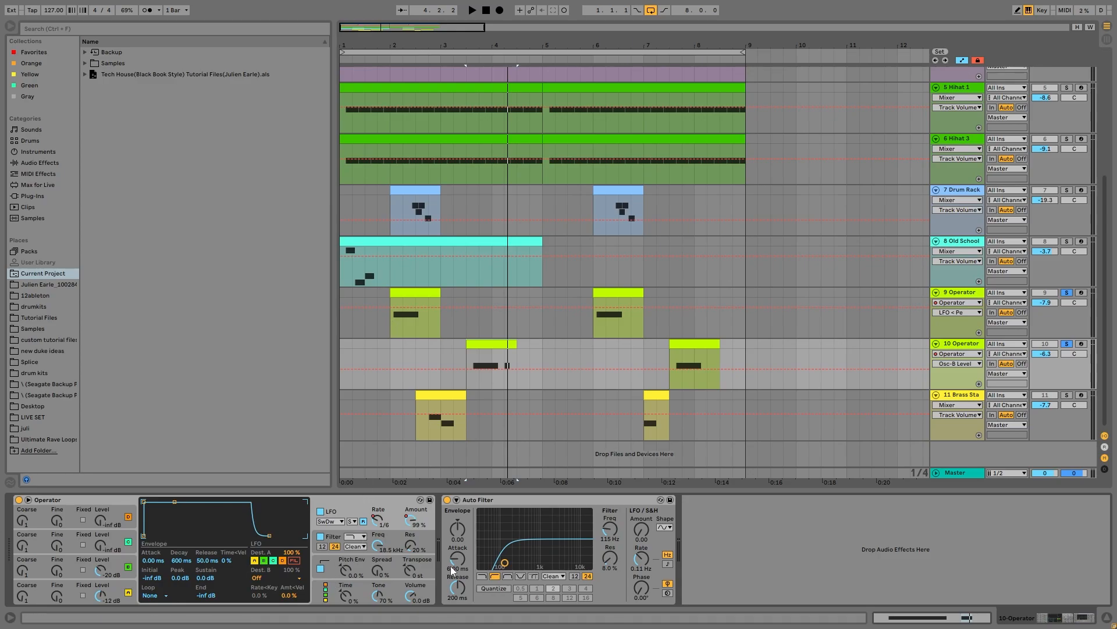
- Show the LFO amount and LFO sync rate automation on track 10, and play the track from 3.3.1
{"action": "left_click", "coordinate": [408, 522]}
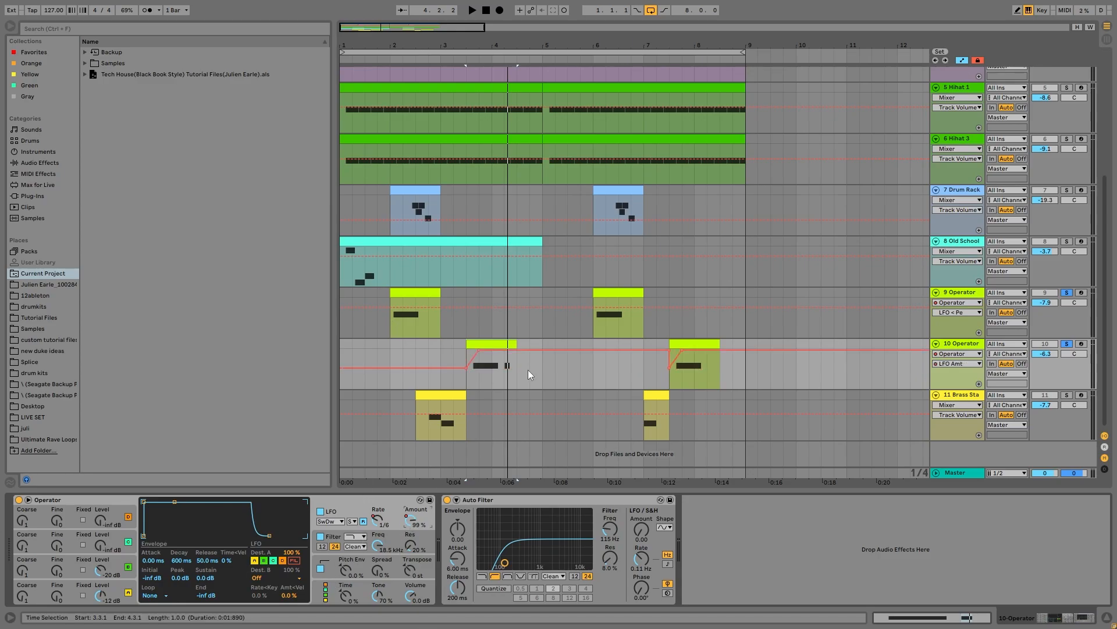
{"action": "left_click", "coordinate": [379, 524]}
{"action": "left_click", "coordinate": [459, 360]}
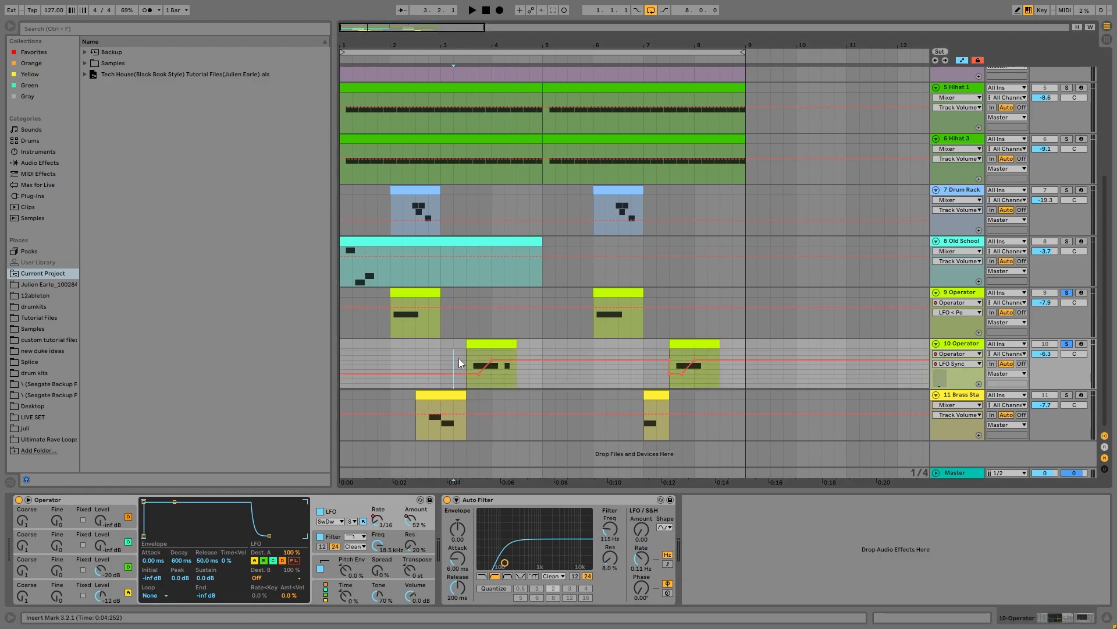
{"action": "left_click", "coordinate": [389, 327]}
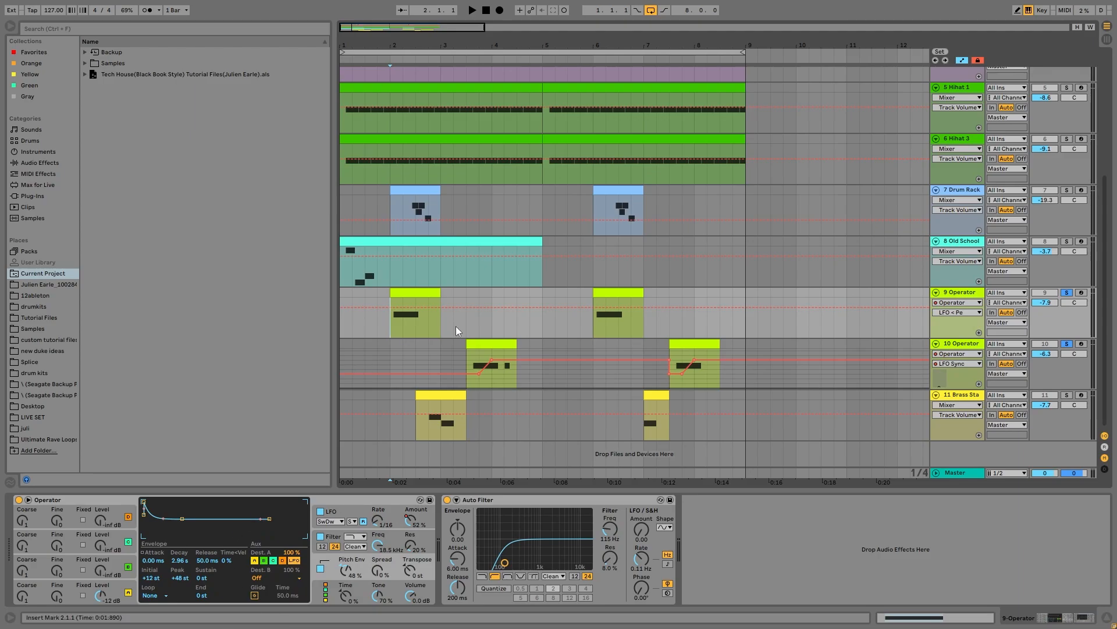
{"action": "left_click", "coordinate": [469, 375]}
{"action": "key", "text": "space"}
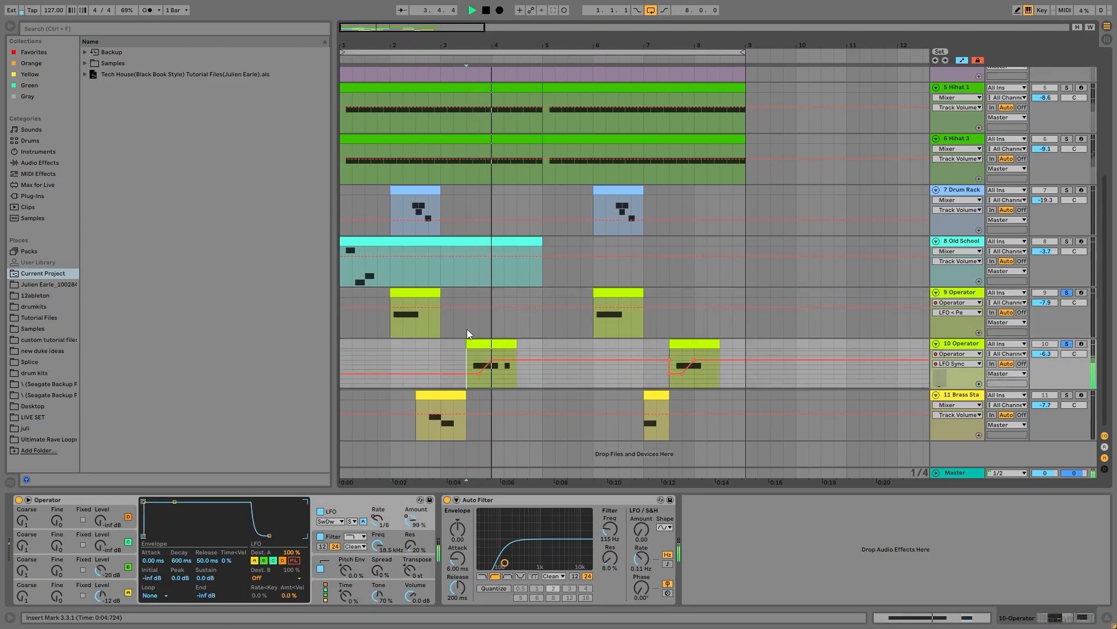
{"action": "key", "text": "space"}
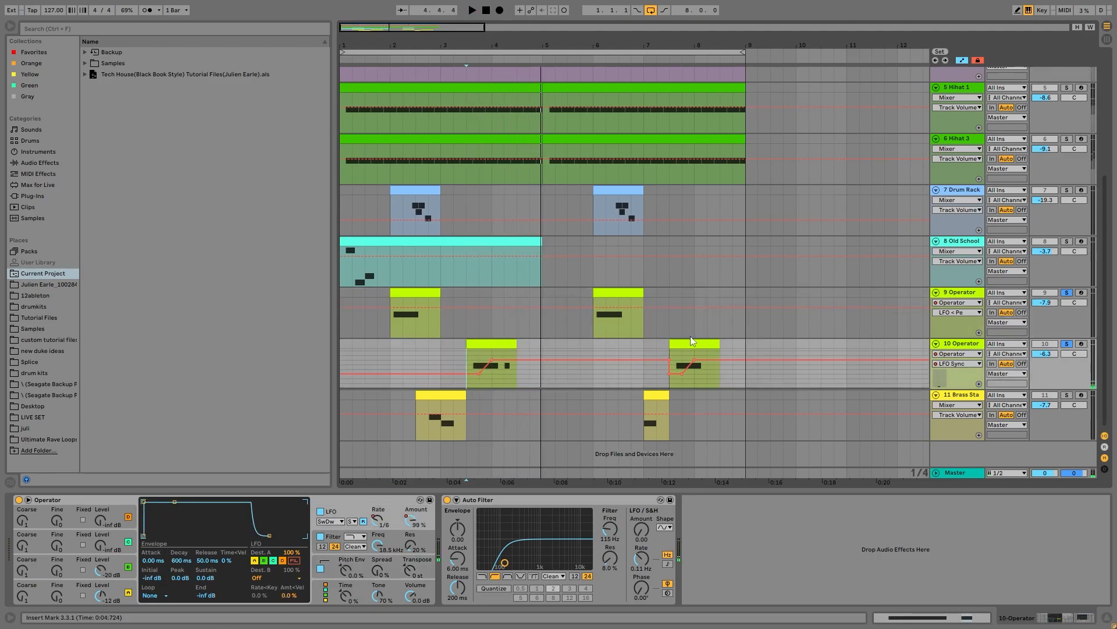
- Select the second clip on track 10 and play it twice from 7.3.1 to hear its LFO rate change
{"action": "left_click", "coordinate": [692, 336]}
{"action": "left_click", "coordinate": [704, 343]}
{"action": "left_click", "coordinate": [705, 341]}
{"action": "key", "text": "space"}
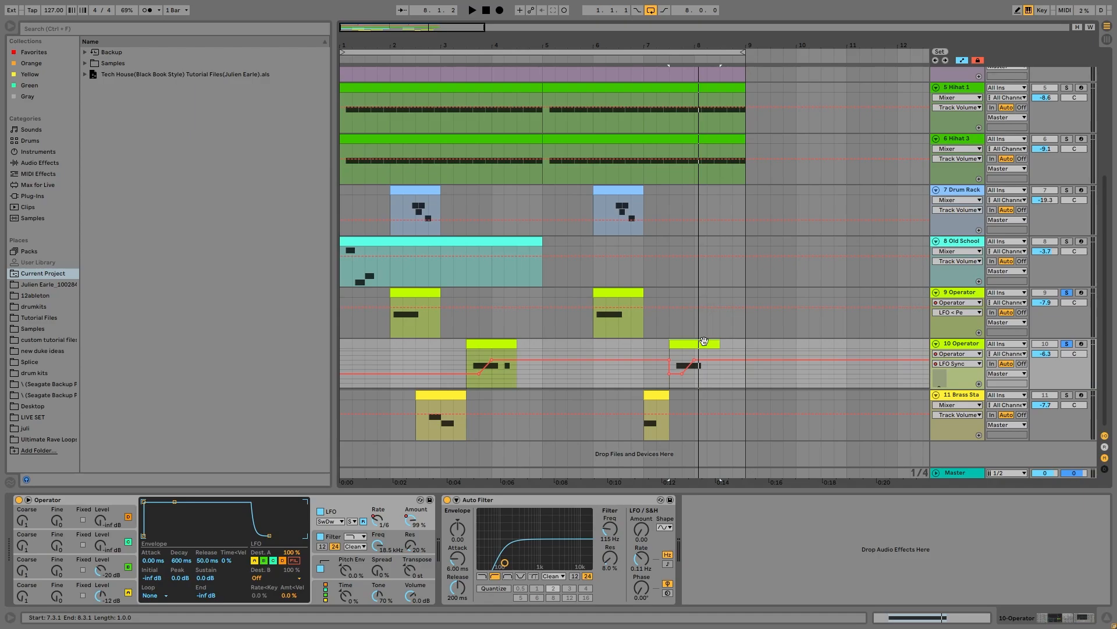
{"action": "key", "text": "space"}
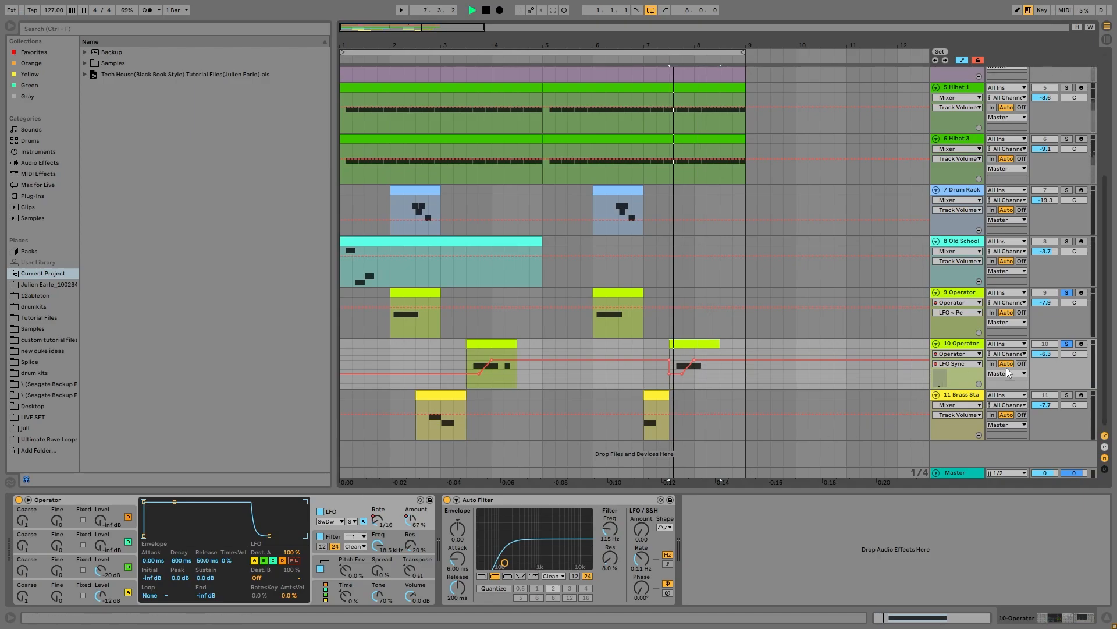
{"action": "key", "text": "space"}
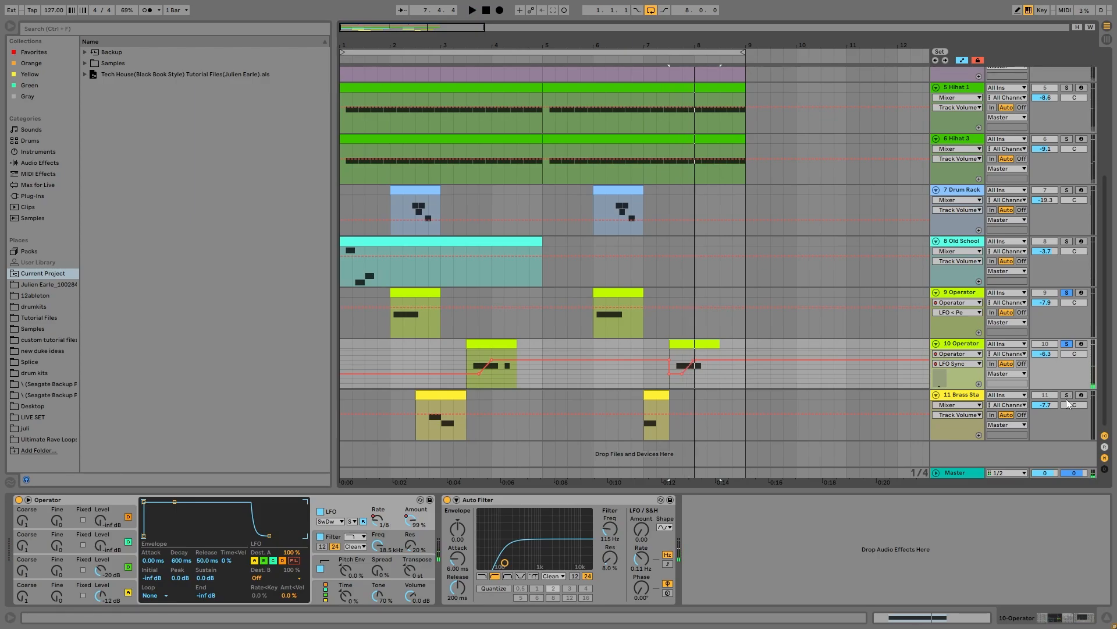
- Solo the Brass Stab track alone and play its first clip from 2.3.1
{"action": "left_click", "coordinate": [1067, 395]}
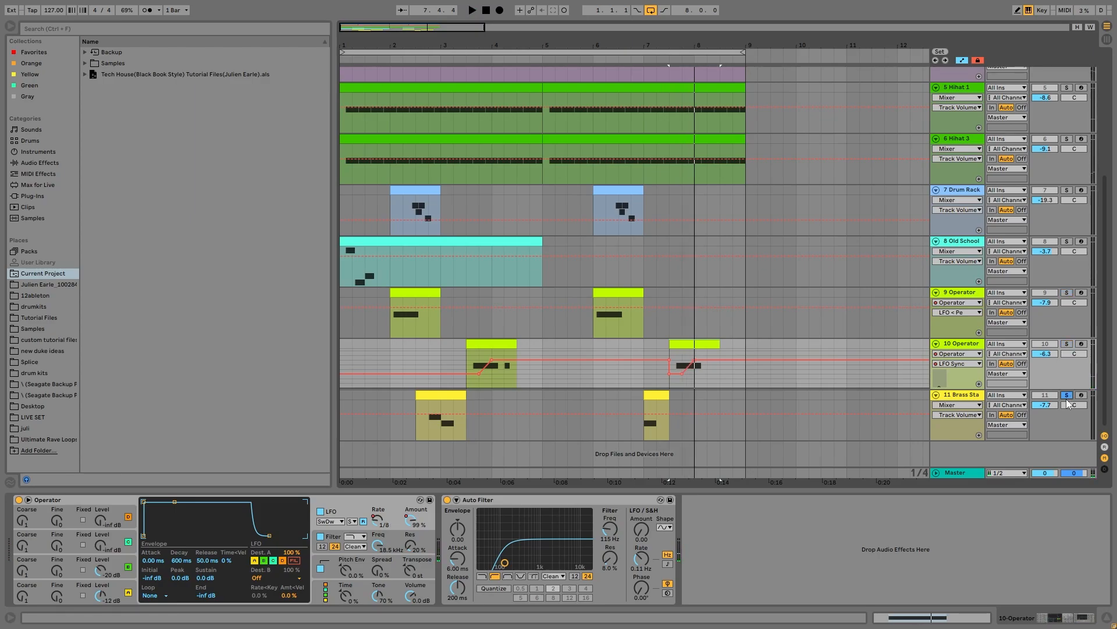
{"action": "left_click", "coordinate": [435, 405]}
{"action": "key", "text": "space"}
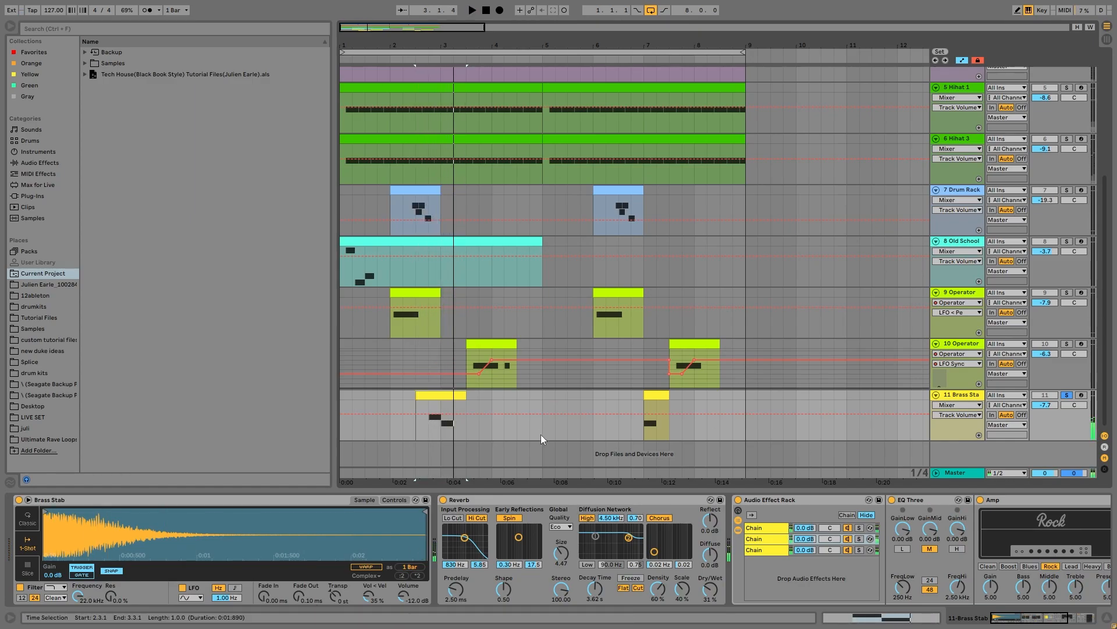
- Reveal the Brass Stab sample in the browser and view the track's effects from the Reverb and Audio Effect Rack through to the Compressor
{"action": "right_click", "coordinate": [218, 529]}
{"action": "left_click", "coordinate": [233, 540]}
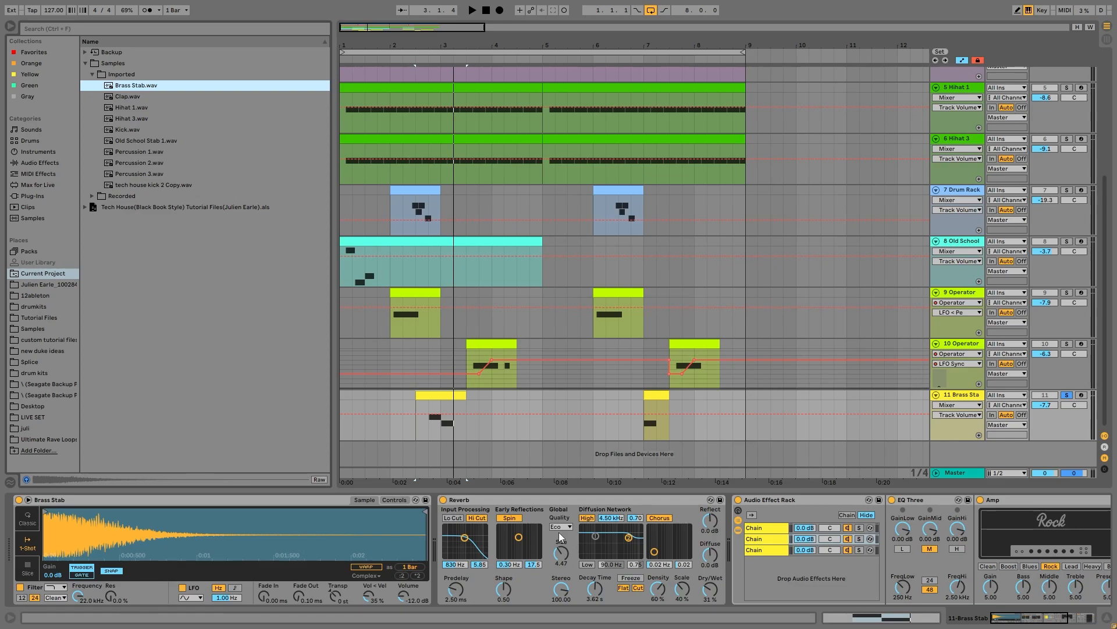
{"action": "left_click", "coordinate": [761, 539]}
{"action": "scroll", "coordinate": [697, 550], "scroll_direction": "right", "scroll_amount": 5}
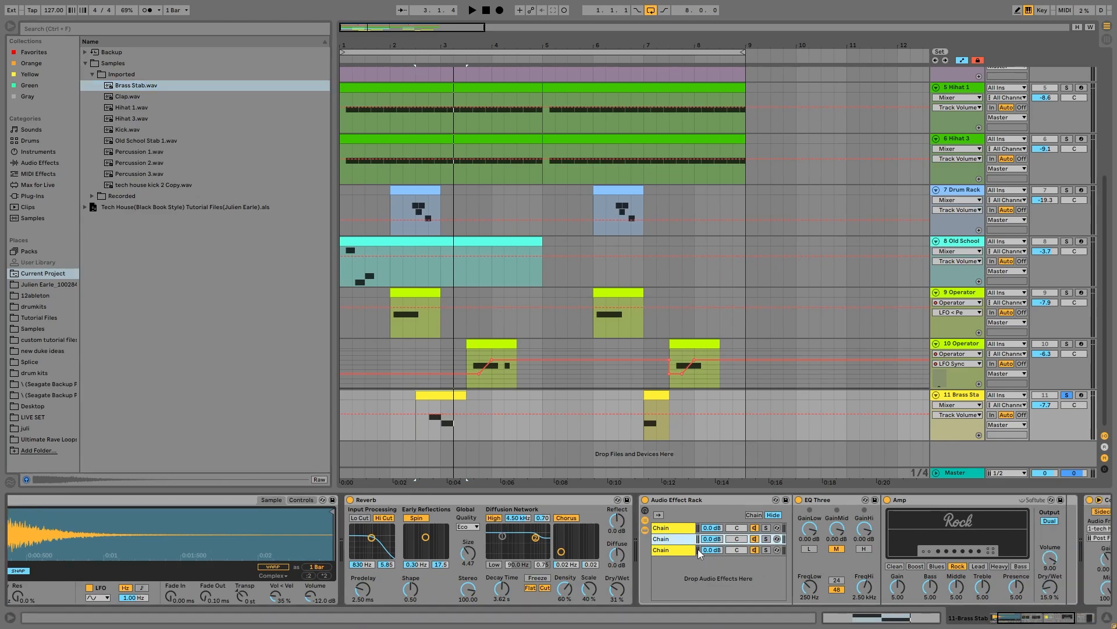
{"action": "scroll", "coordinate": [698, 549], "scroll_direction": "right", "scroll_amount": 3}
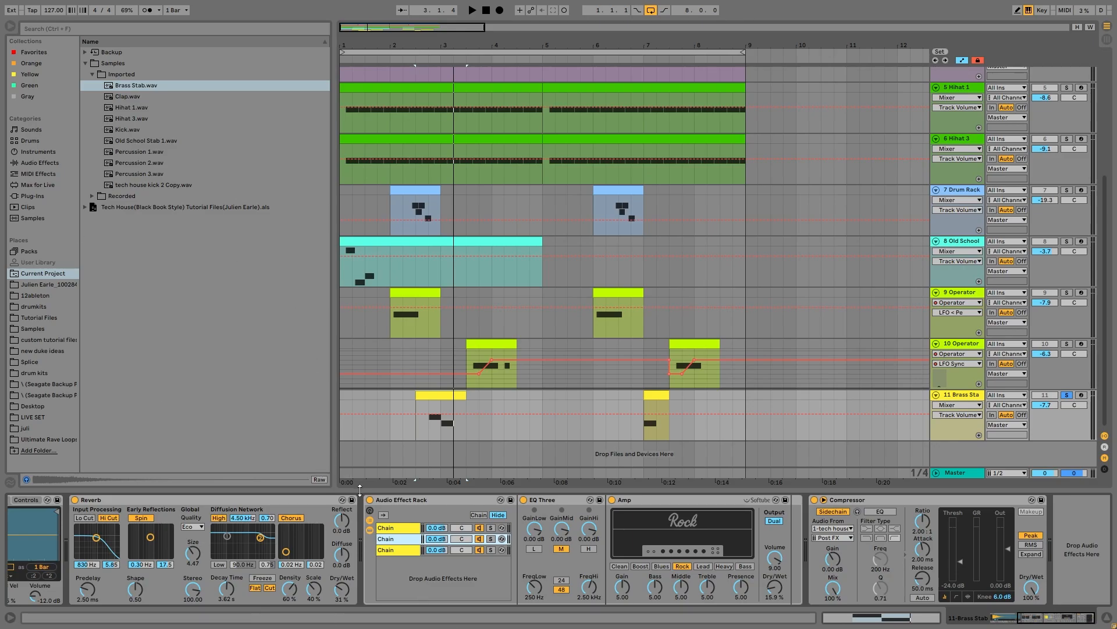
- Bypass the Audio Effect Rack on the Brass Stab track, play the clip without it, and turn the rack back on
{"action": "left_click", "coordinate": [376, 503]}
{"action": "left_click", "coordinate": [369, 500]}
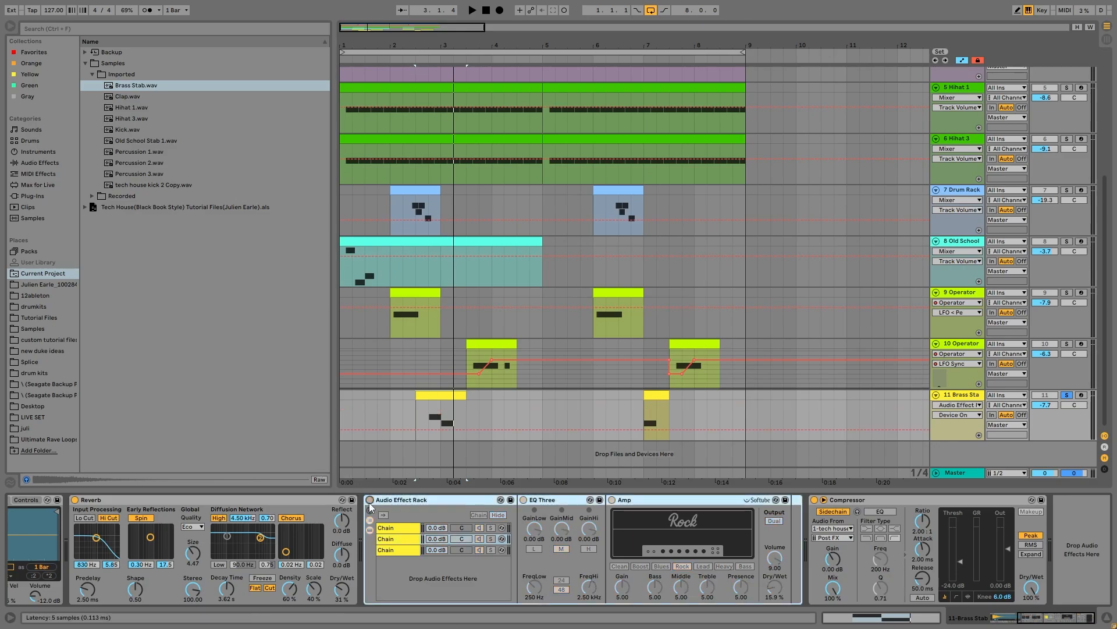
{"action": "key", "text": "space"}
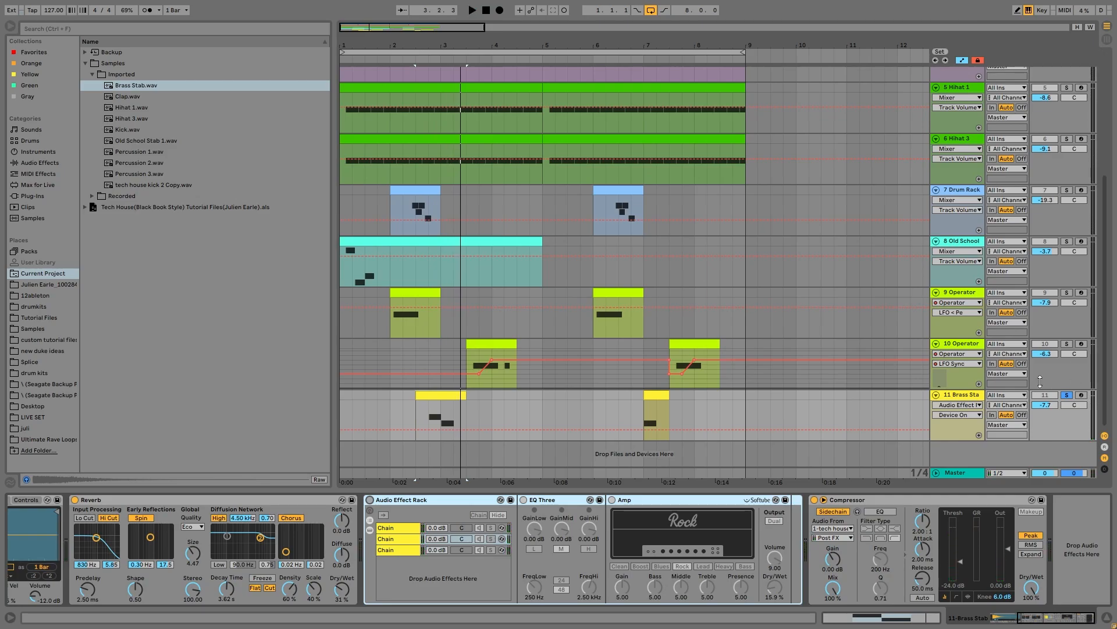
{"action": "left_click", "coordinate": [370, 500]}
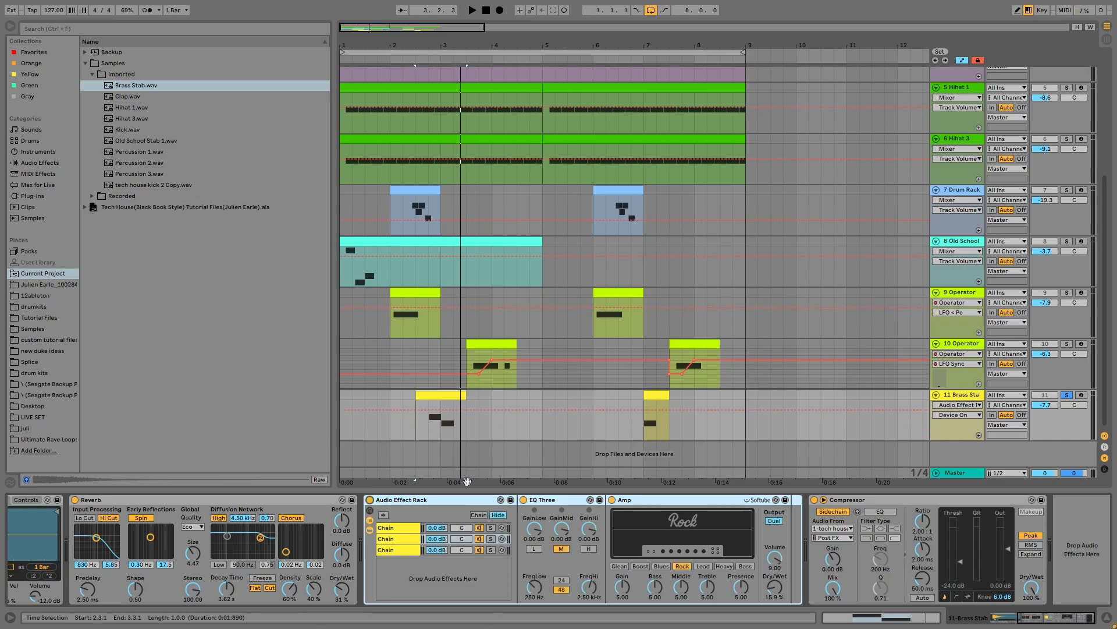
- Examine the EQ Three, Amp and Overdrive devices across the three chains of the Brass Stab's Audio Effect Rack
{"action": "left_click", "coordinate": [400, 549]}
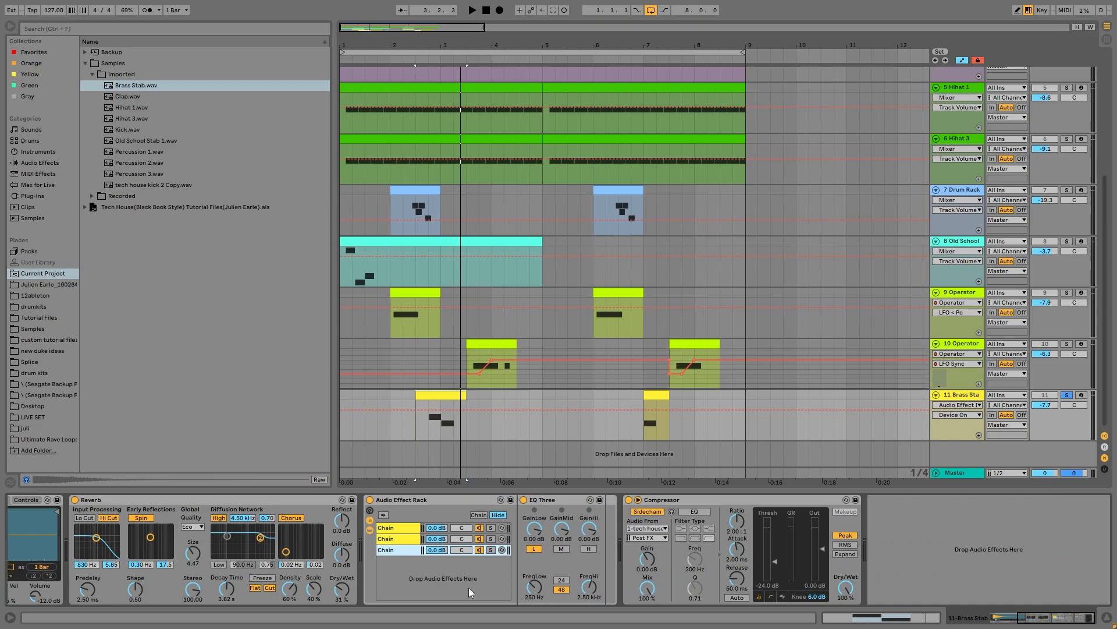
{"action": "left_click", "coordinate": [406, 539]}
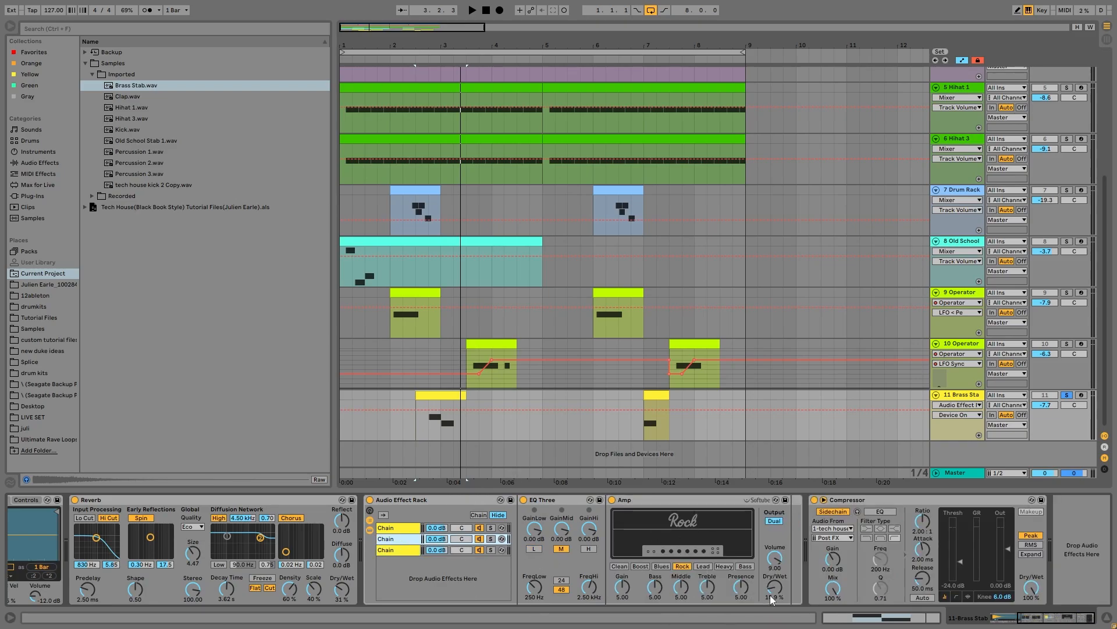
{"action": "left_click", "coordinate": [420, 527]}
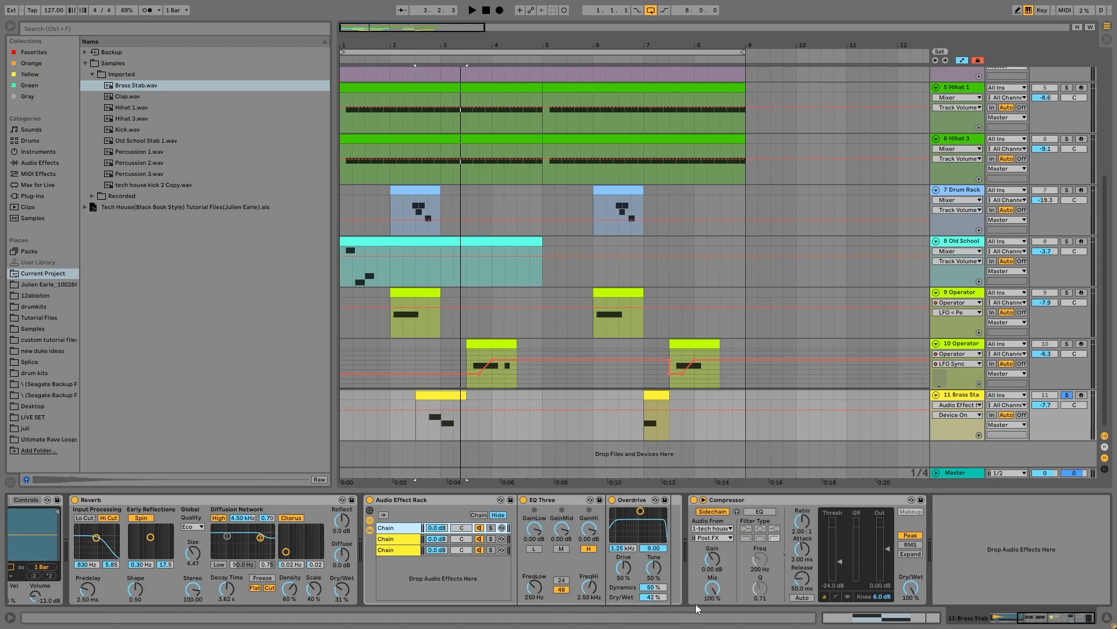
{"action": "left_click", "coordinate": [385, 539]}
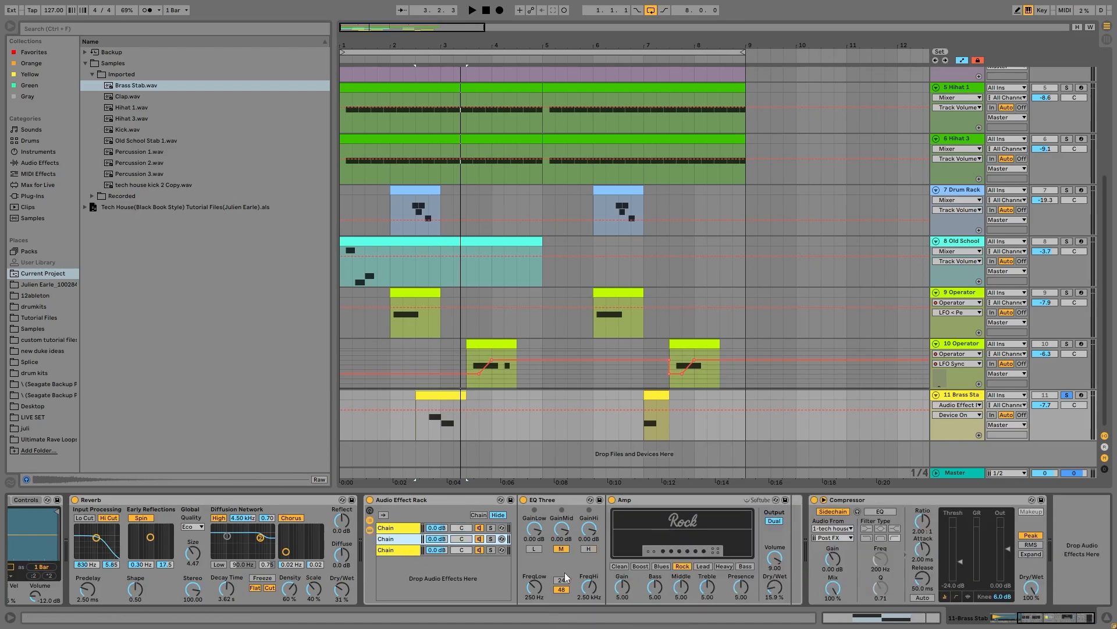
{"action": "left_click", "coordinate": [410, 527]}
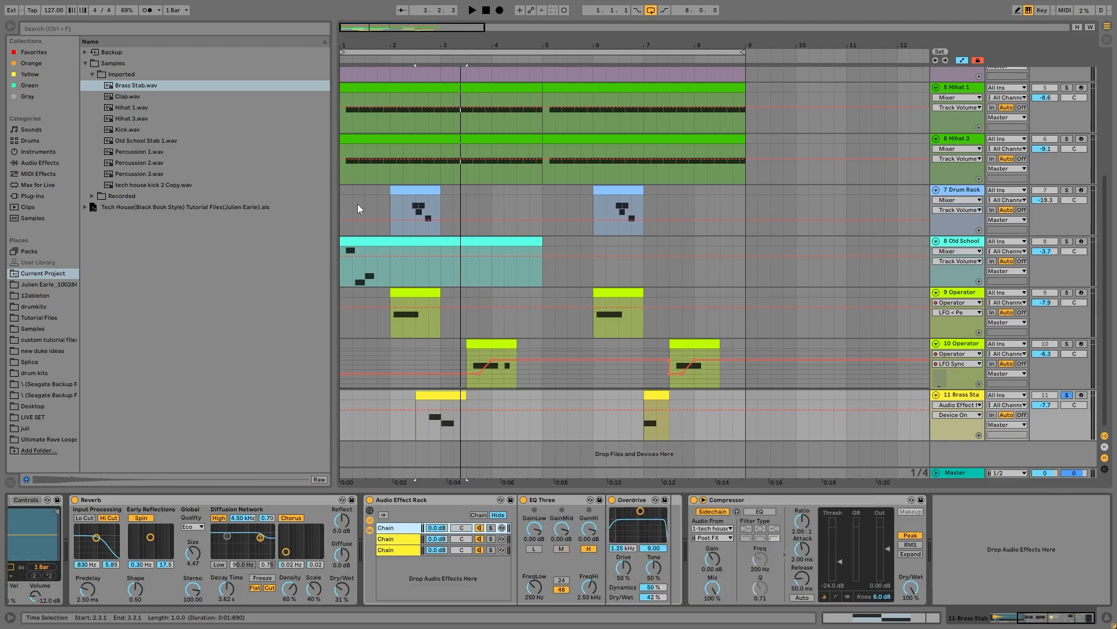
- Compare the Brass Stab clip with the Audio Effect Rack off and on by switching the rack between playbacks
{"action": "left_click", "coordinate": [370, 499]}
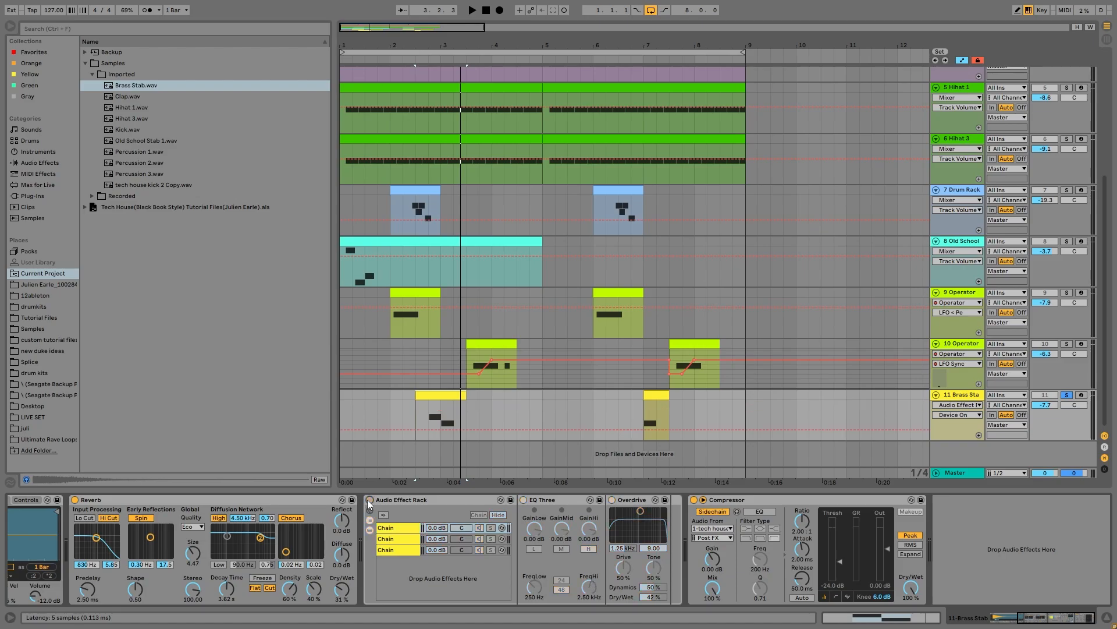
{"action": "key", "text": "space"}
{"action": "left_click", "coordinate": [369, 500]}
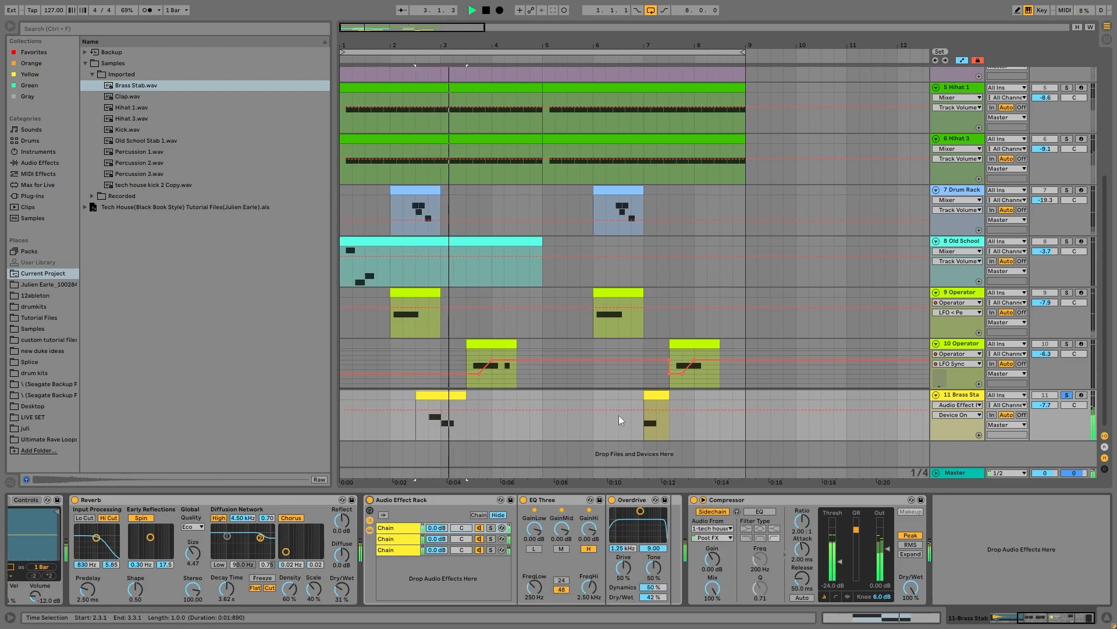
{"action": "key", "text": "space"}
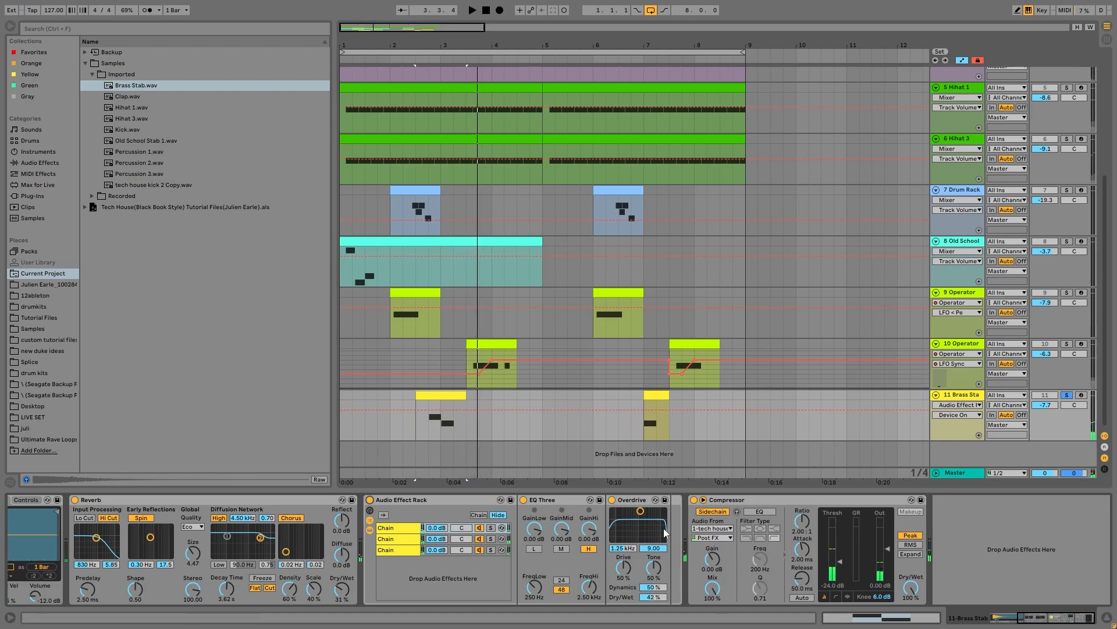
- Unsolo the Brass Stab track and play the full arrangement from 2.1.1
{"action": "left_click", "coordinate": [1066, 396]}
{"action": "left_click", "coordinate": [392, 395]}
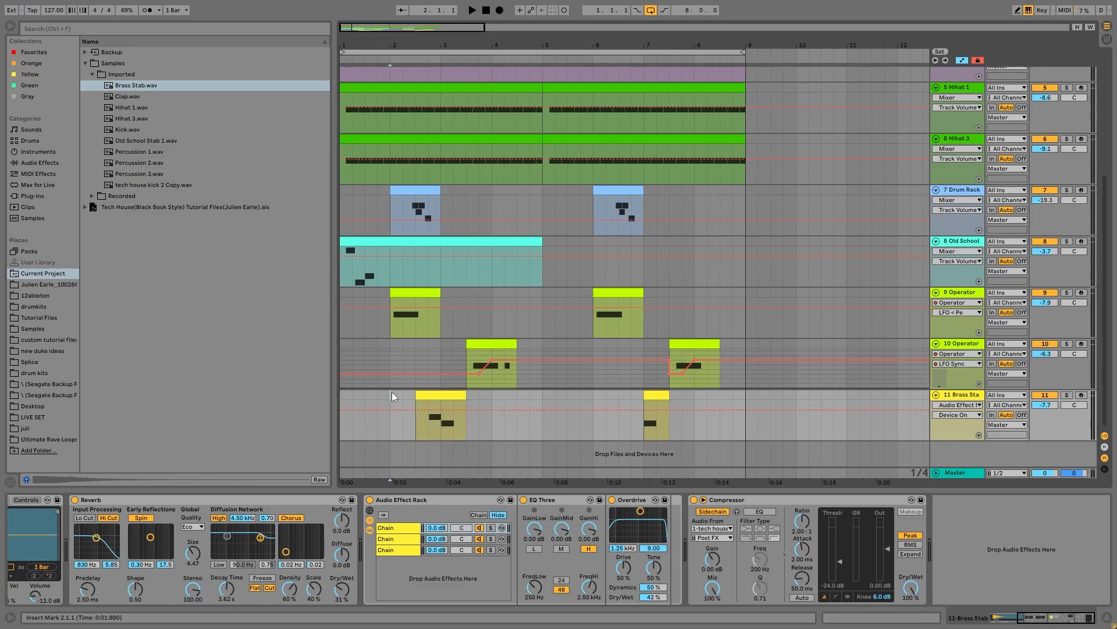
{"action": "key", "text": "space"}
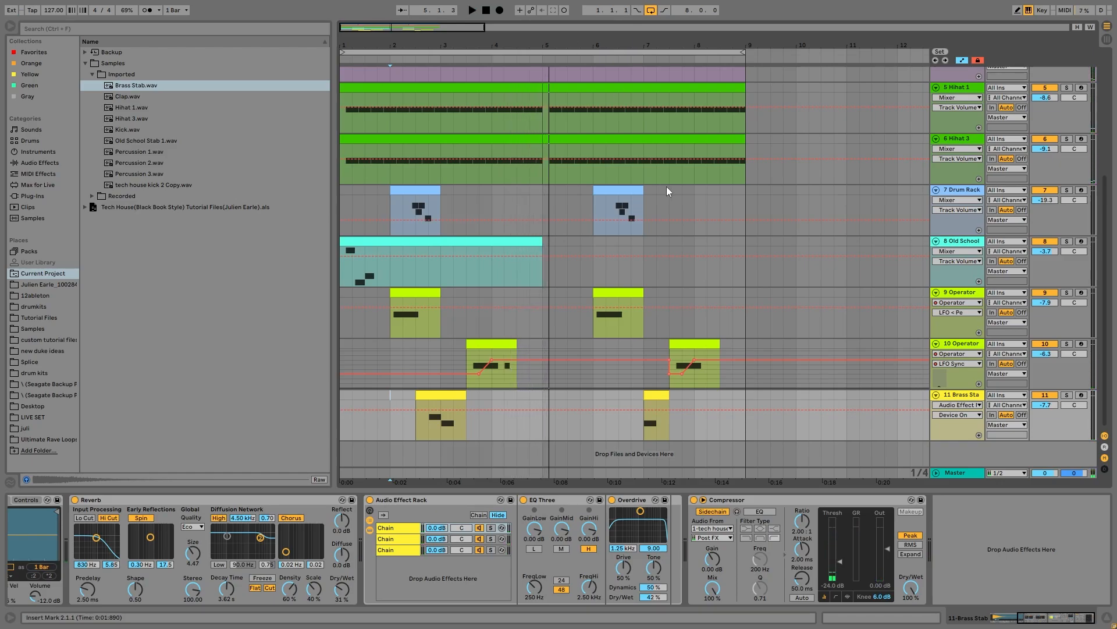
{"action": "scroll", "coordinate": [672, 195], "scroll_direction": "up", "scroll_amount": 5}
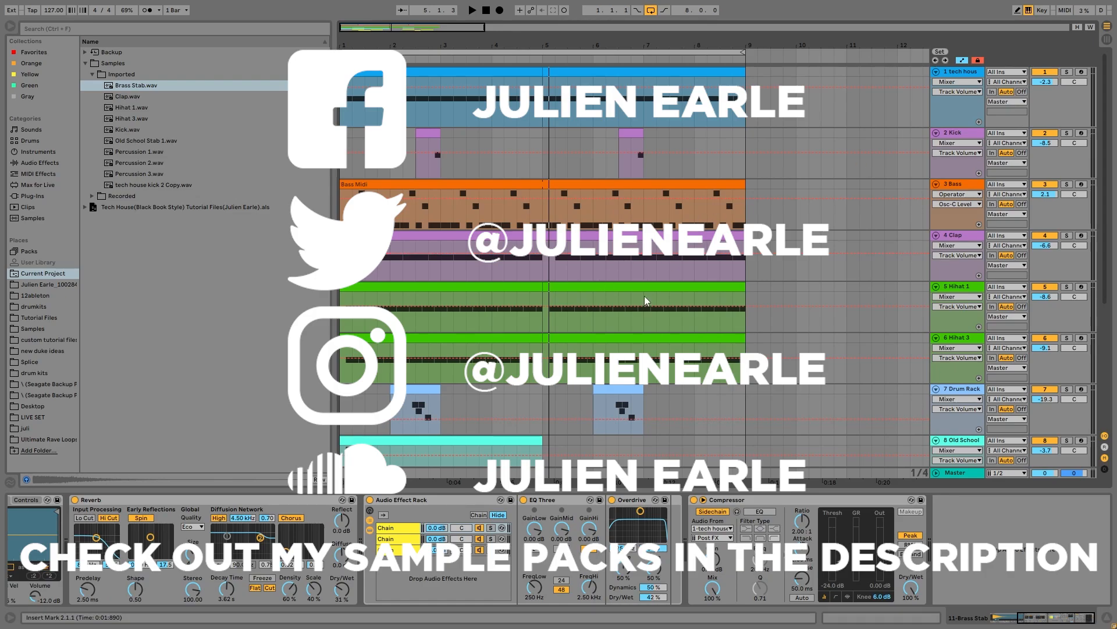
{"action": "scroll", "coordinate": [581, 355], "scroll_direction": "down", "scroll_amount": 5}
{"action": "scroll", "coordinate": [567, 327], "scroll_direction": "up", "scroll_amount": 3}
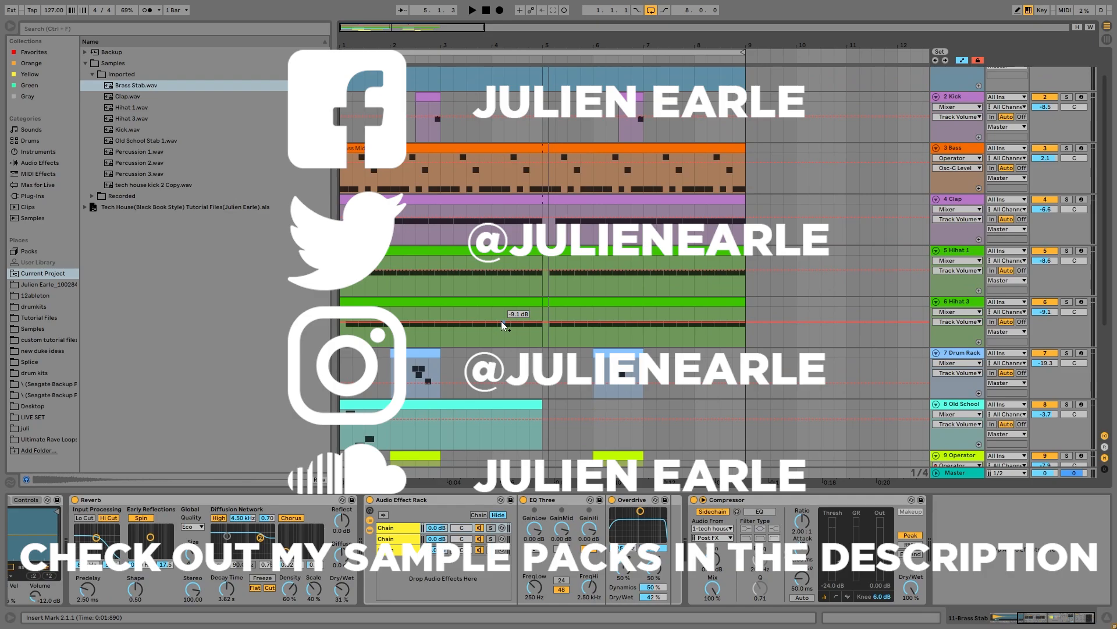
{"action": "scroll", "coordinate": [501, 320], "scroll_direction": "up", "scroll_amount": 2}
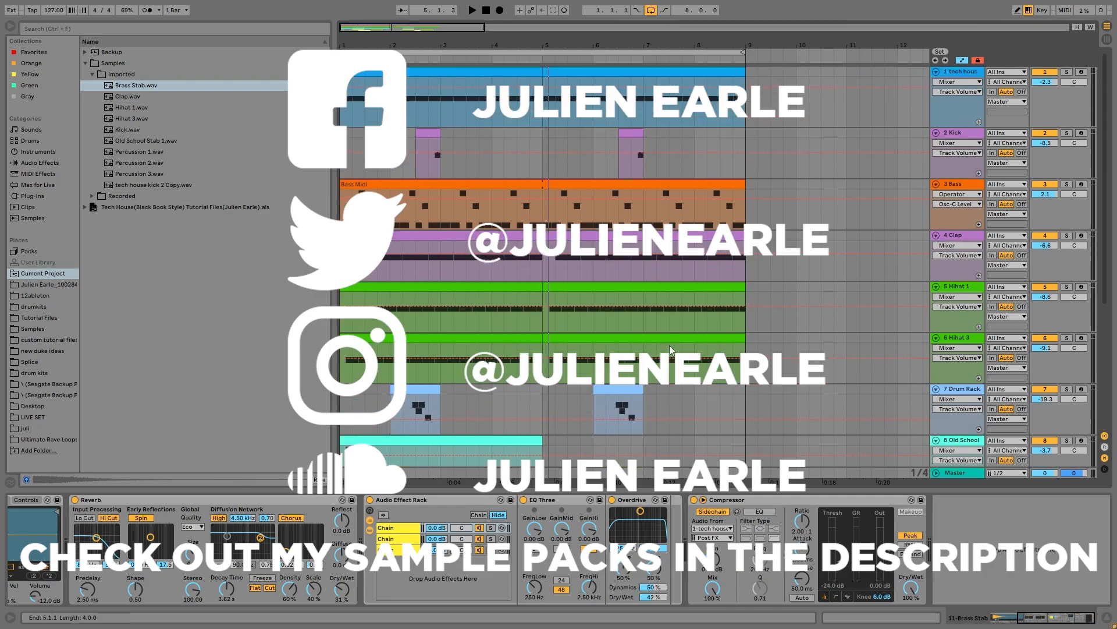
- Select all eleven tracks and fold them so the whole arrangement fits in a compact overview
{"action": "left_click", "coordinate": [960, 187]}
{"action": "key", "text": "ctrl+a"}
{"action": "key", "text": "u"}
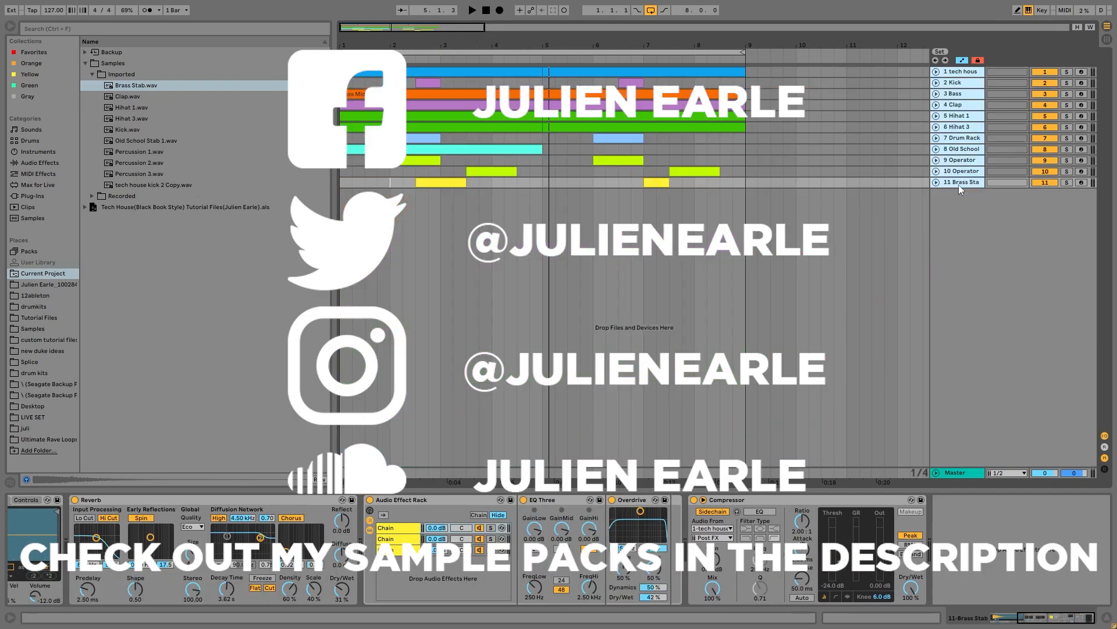
- Select the time range from bar 1 to bar 9 across all tracks, from the Brass Stab up to the tech house kick
{"action": "left_click", "coordinate": [356, 83]}
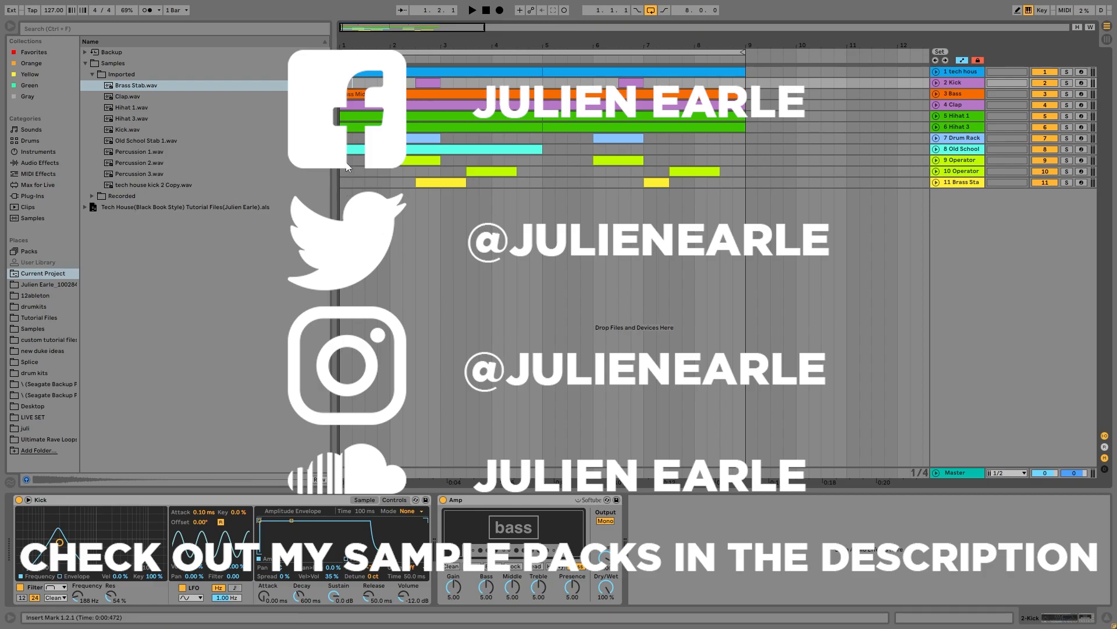
{"action": "left_click_drag", "start_coordinate": [341, 183], "coordinate": [749, 34]}
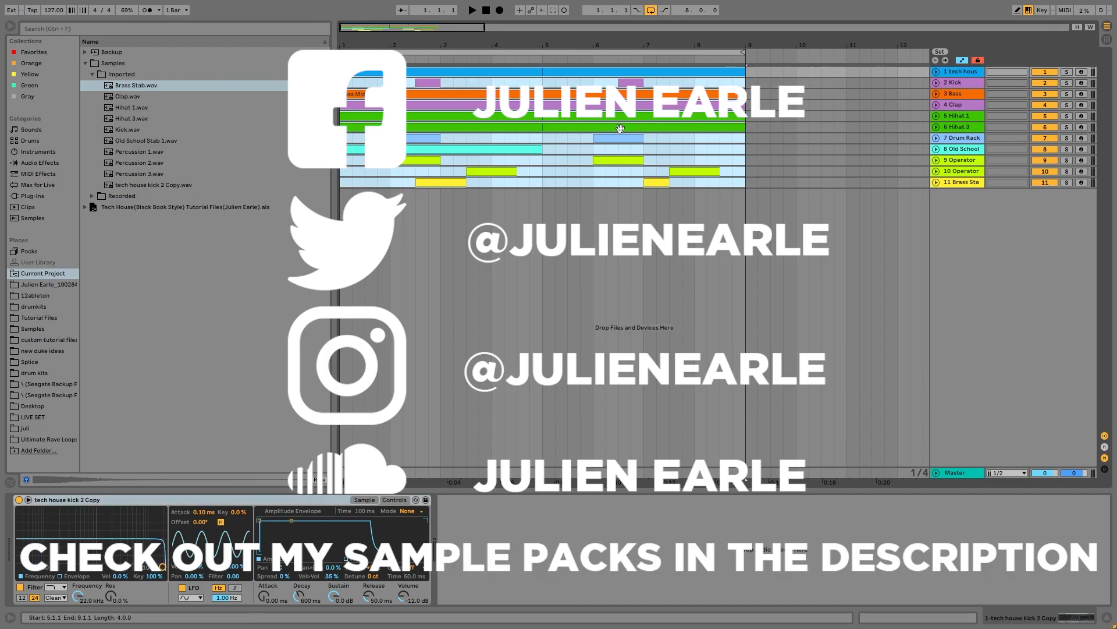